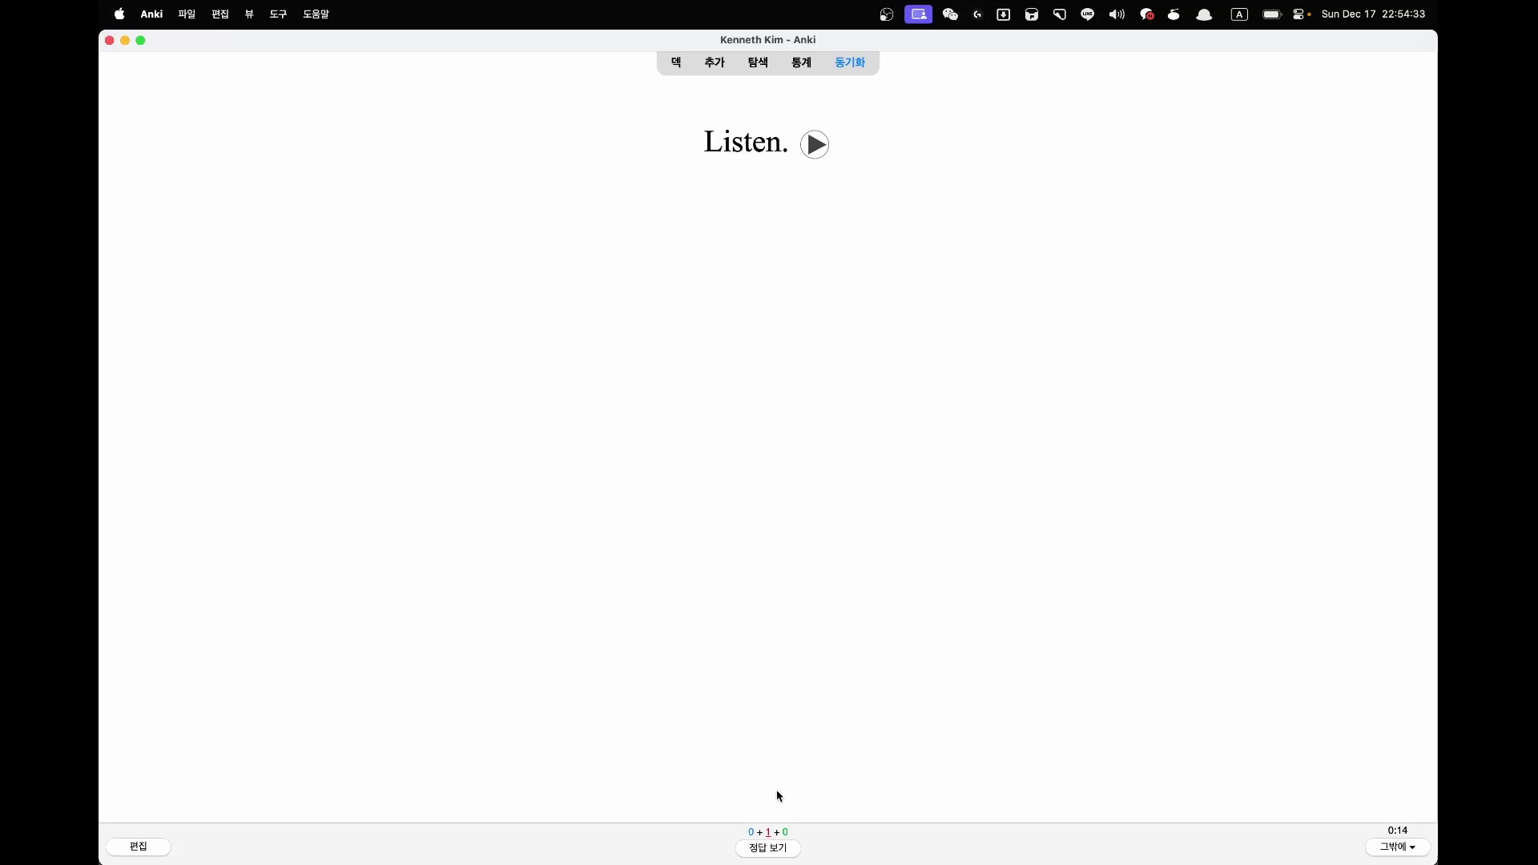
Step: Reveal the answer of the "Listen." flashcard and complete its review
click(749, 846)
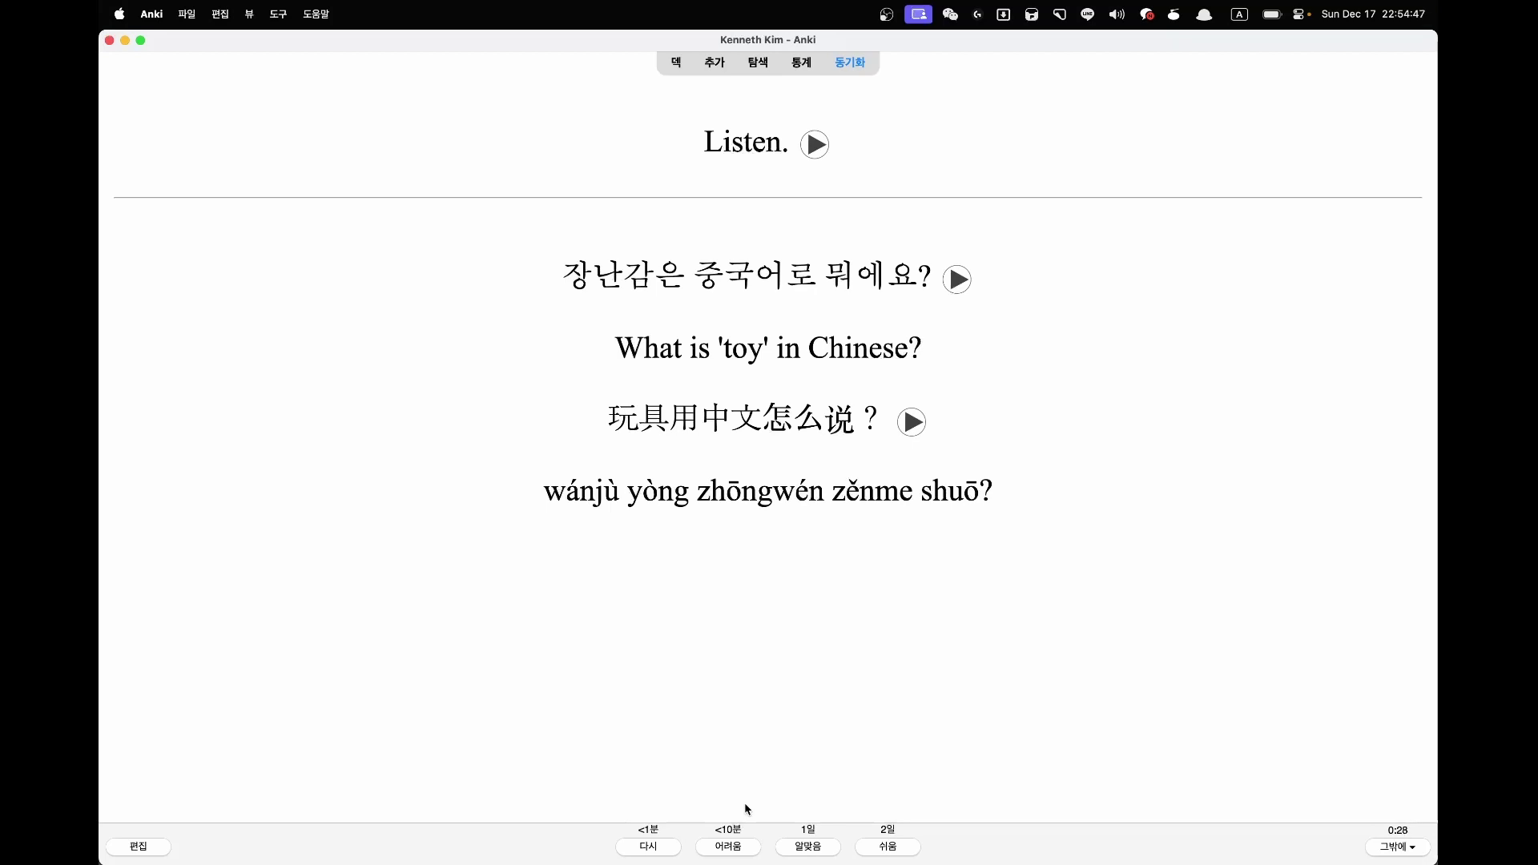
key(space)
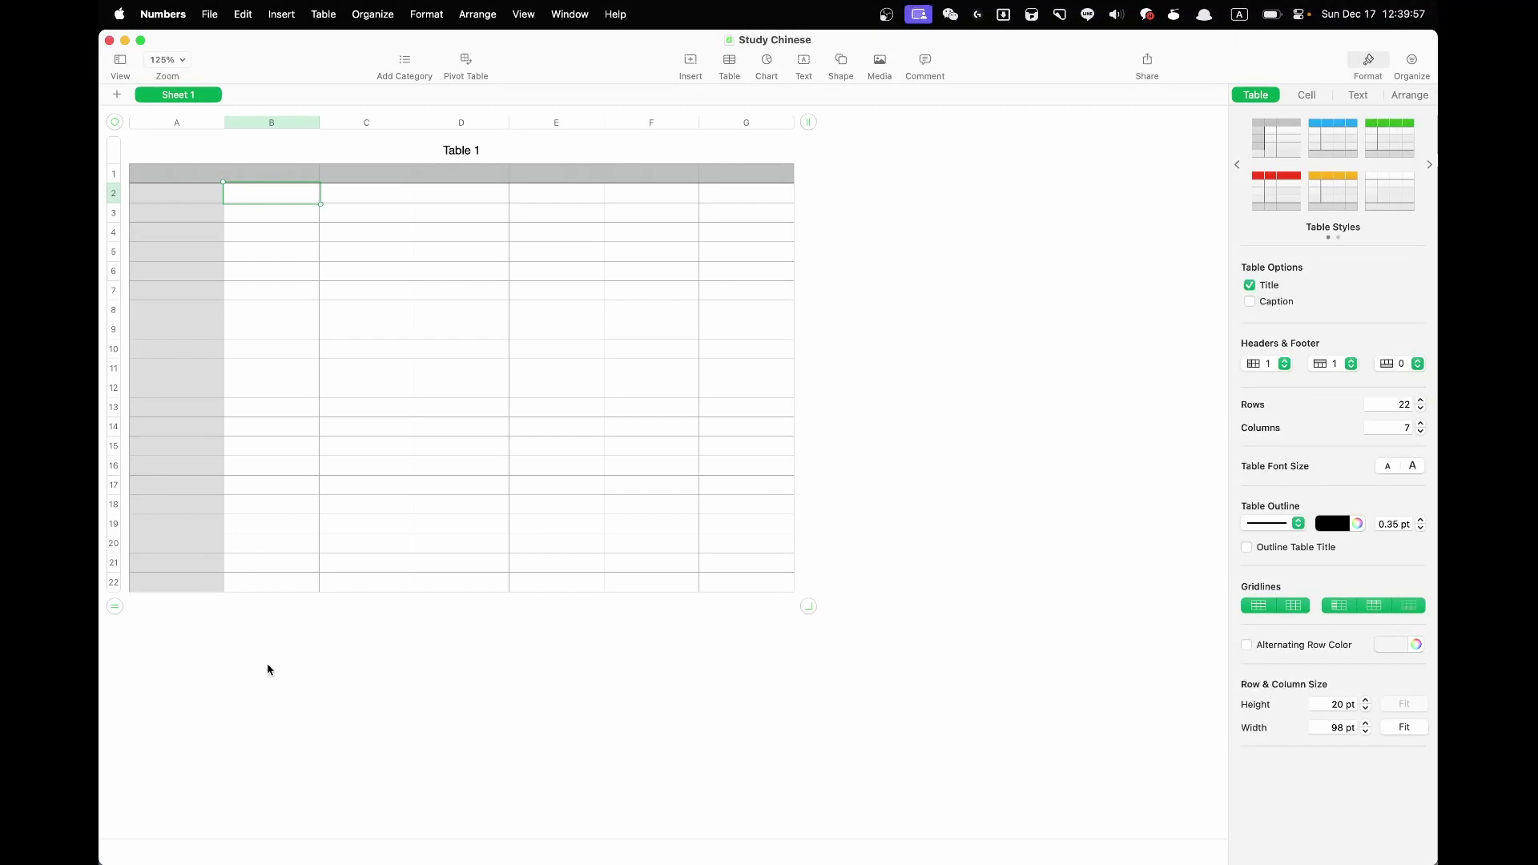
key(XF86AudioLowerVolume)
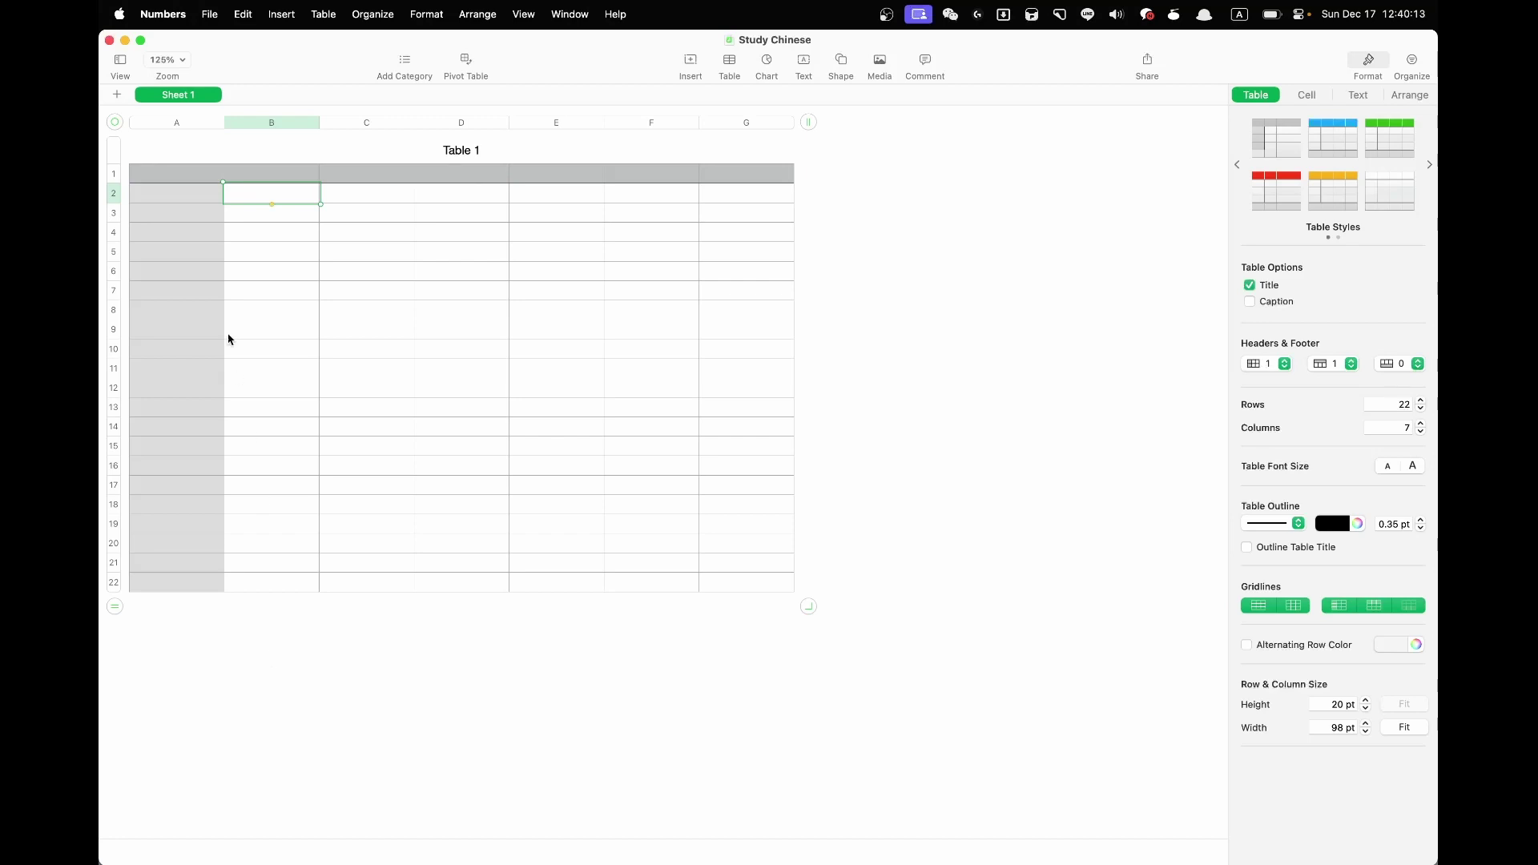
click(187, 176)
click(244, 192)
click(157, 173)
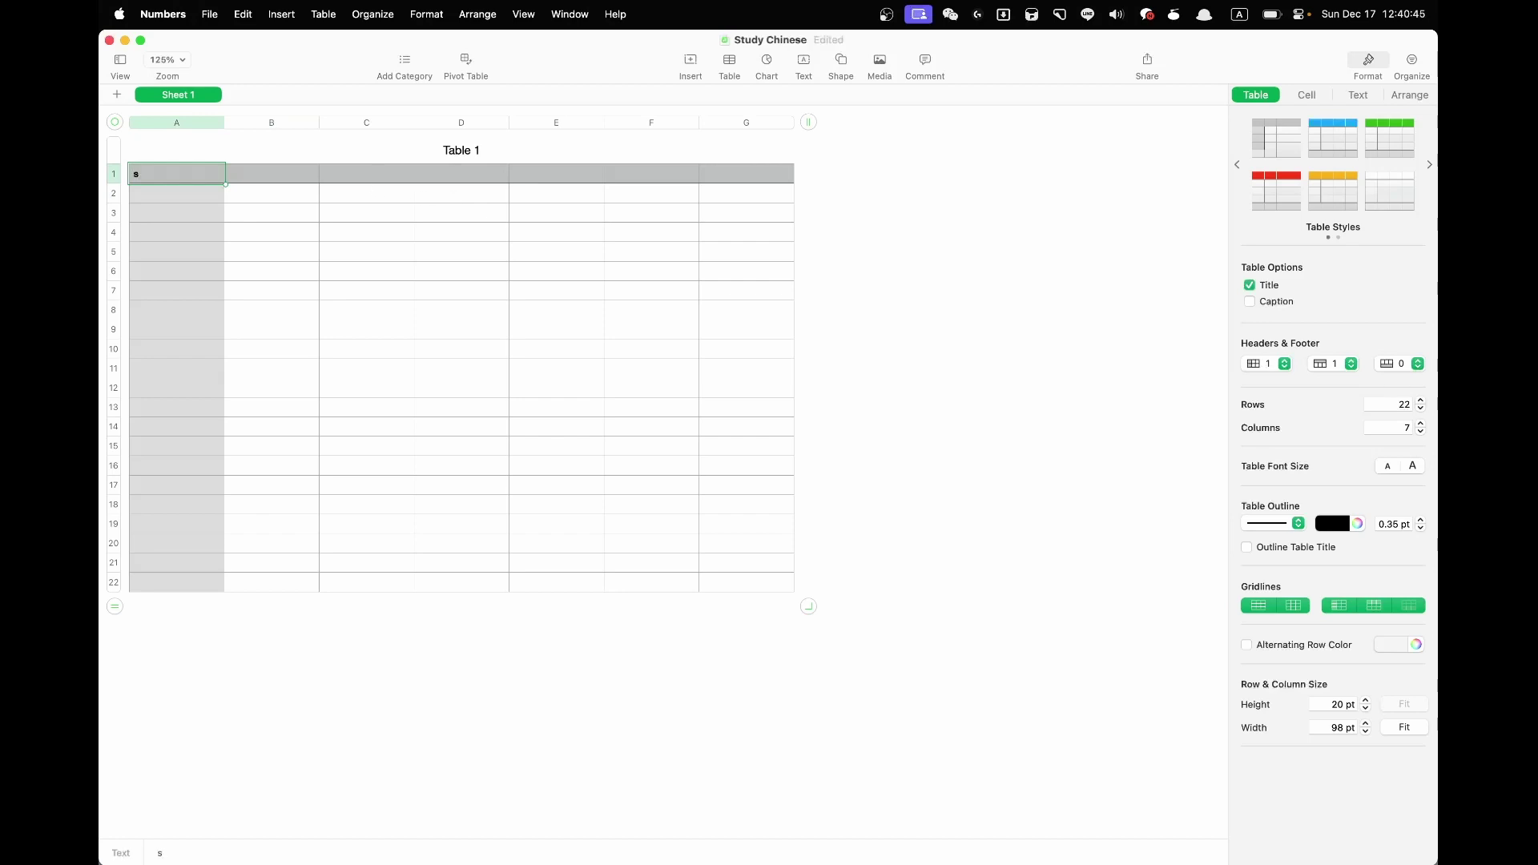
key(ctrl+space)
text(~을 봉)
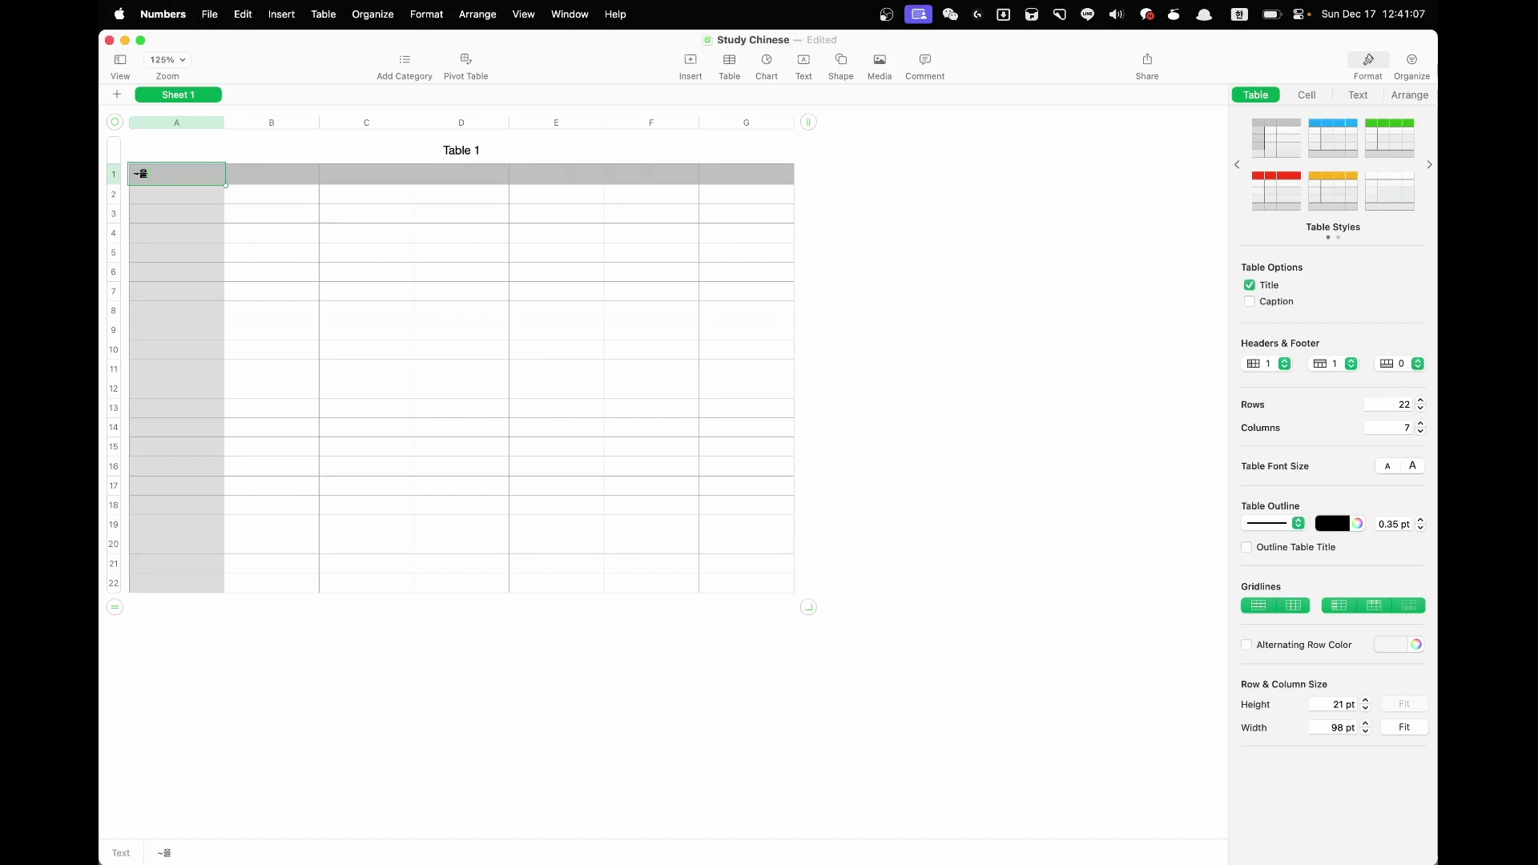
key(BackSpace)
key(BackSpace)
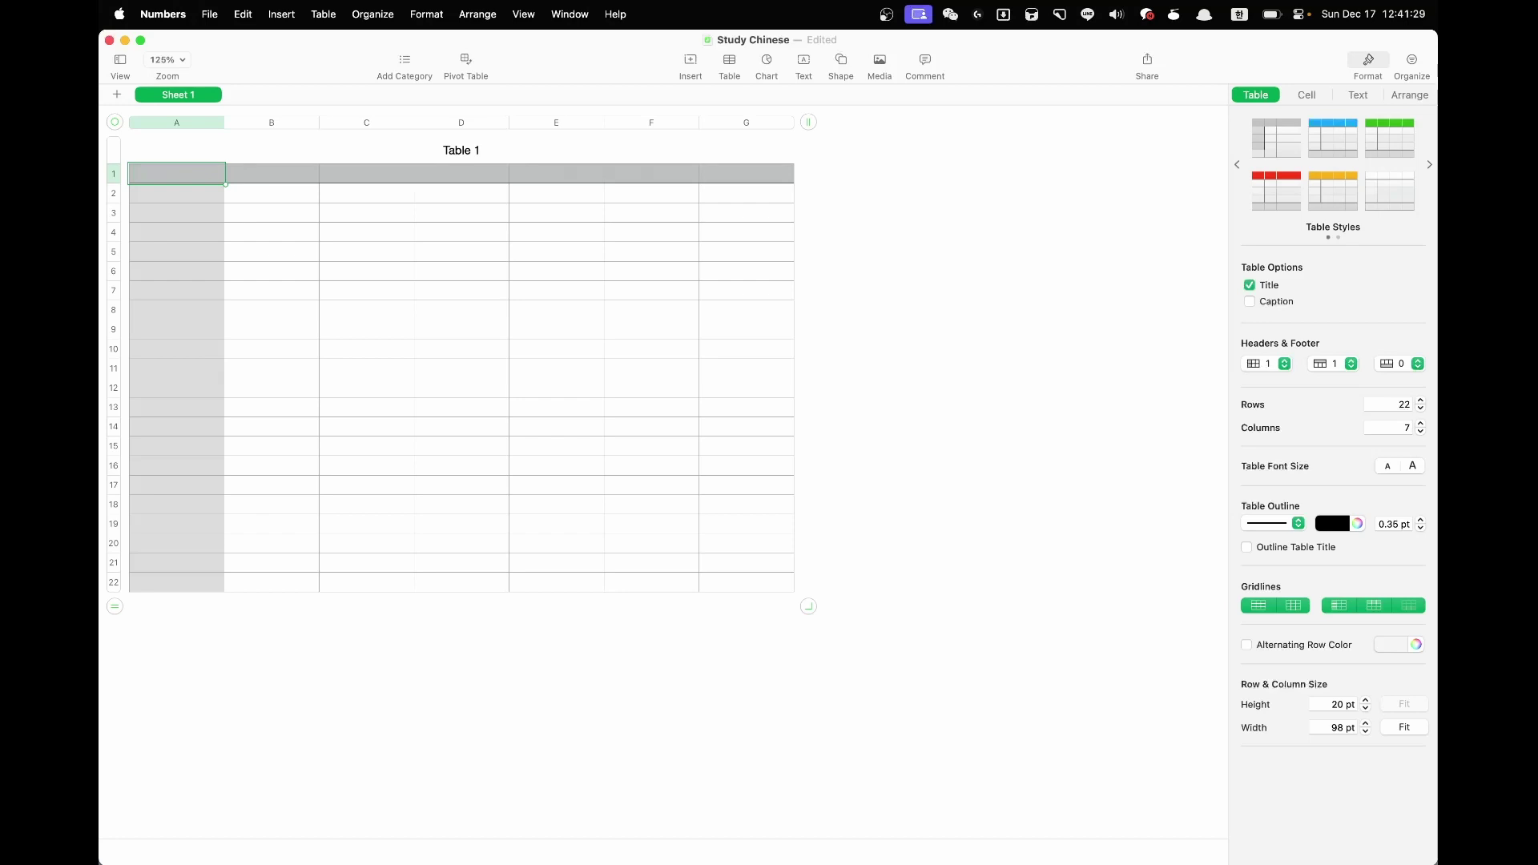
Step: Enter the Korean phrase "아빠랑 중국어로 말해" in cell A1
text(아빠)
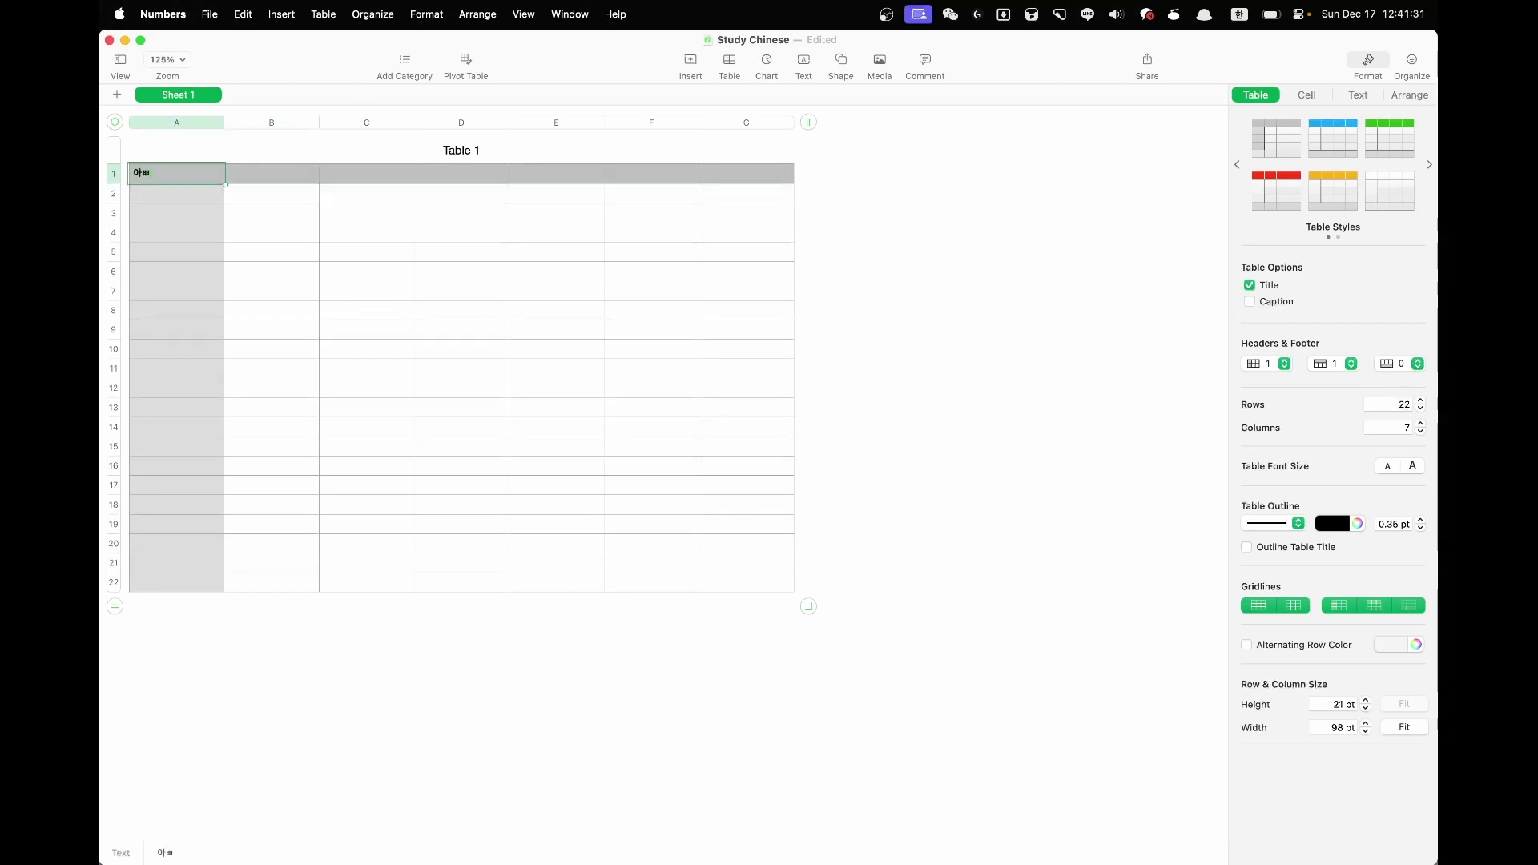
text(랑 중국어)
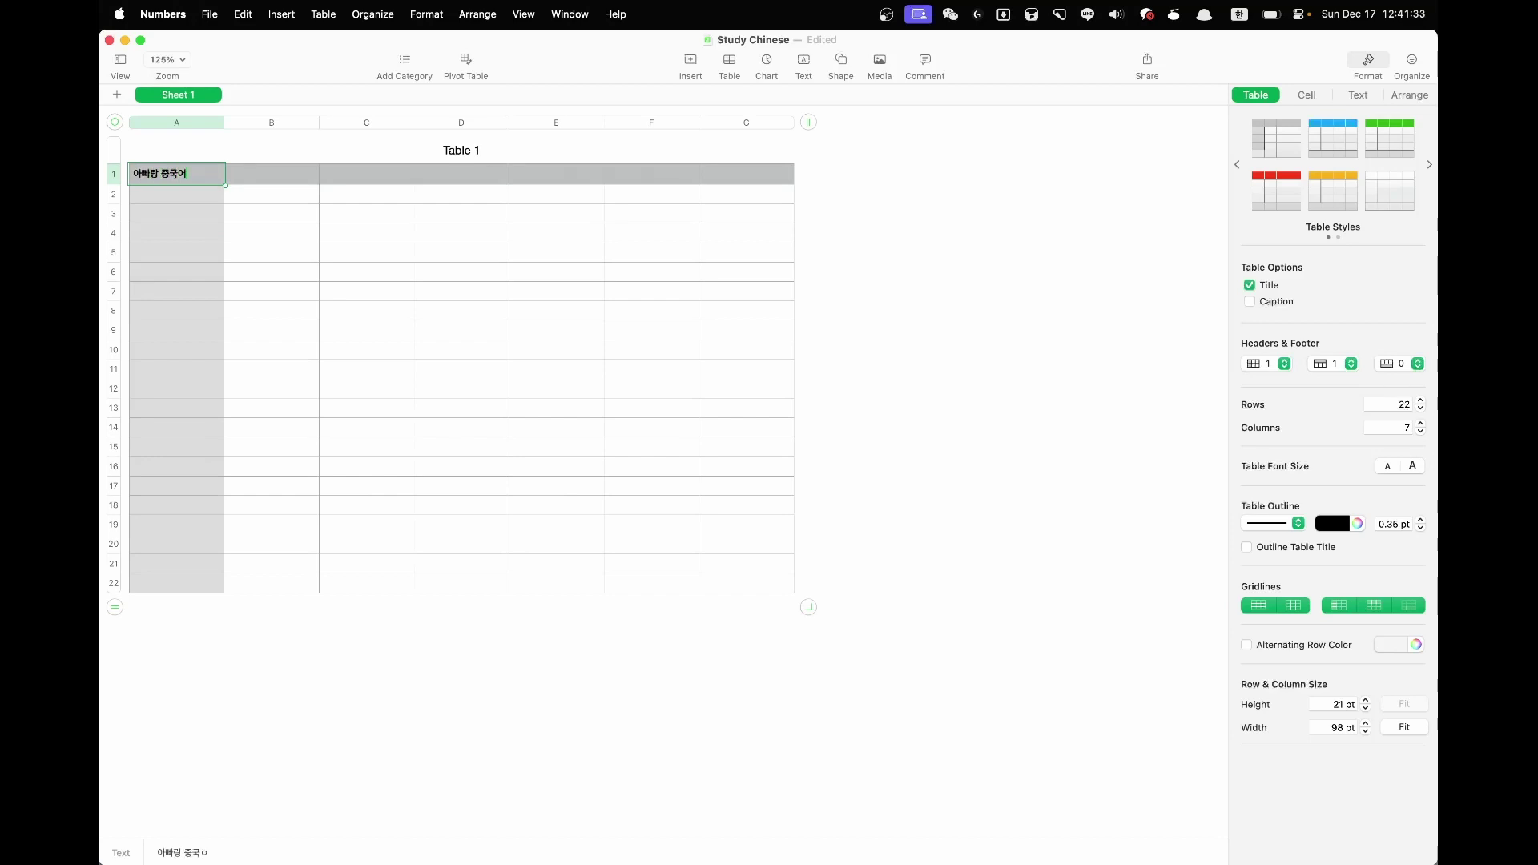
text(해)
key(Return)
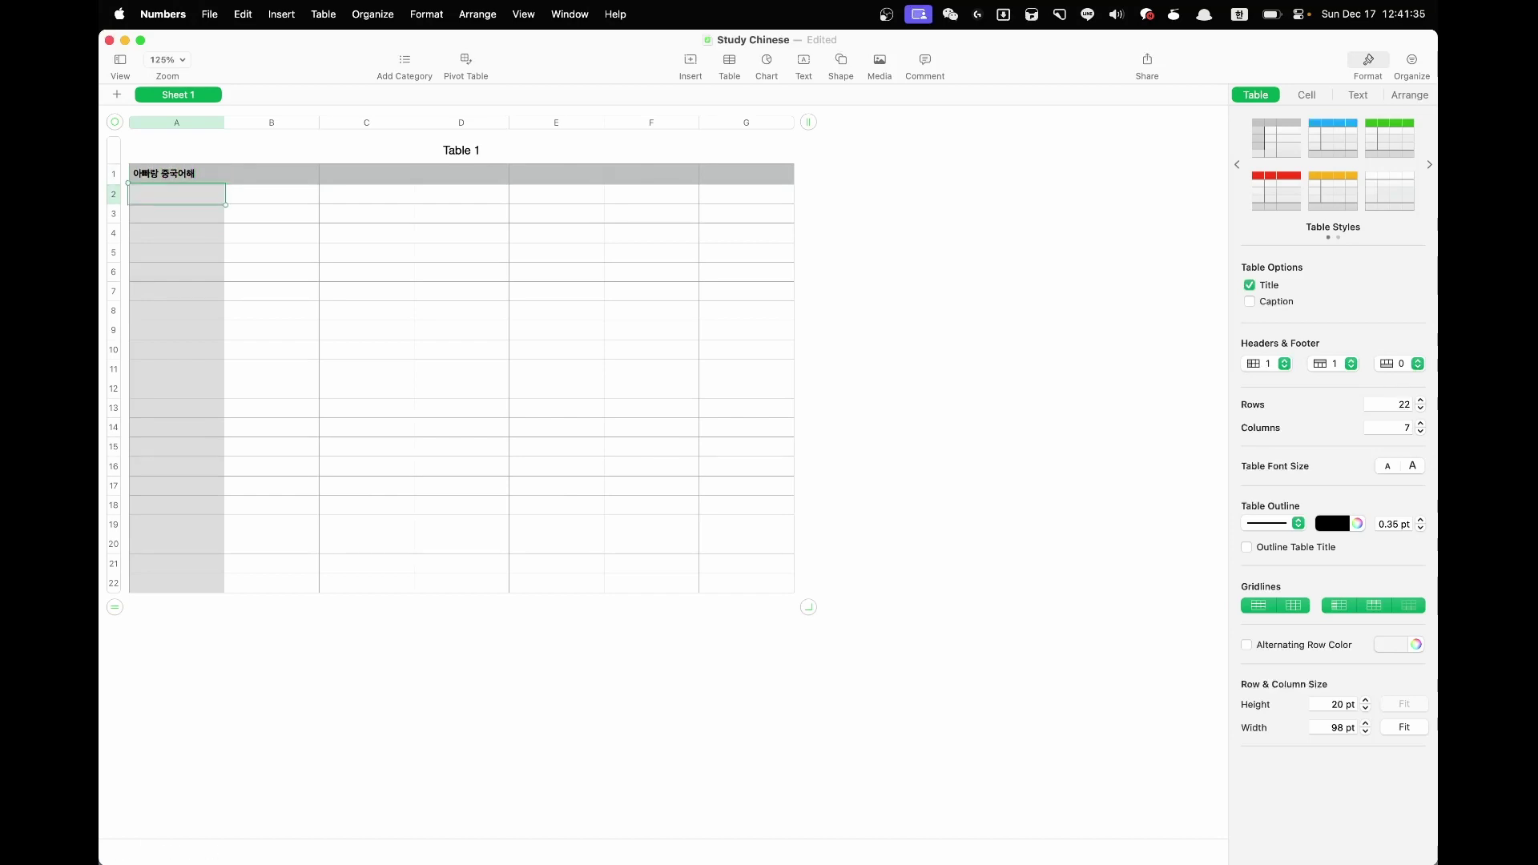
click(176, 173)
text(아빠랑 중)
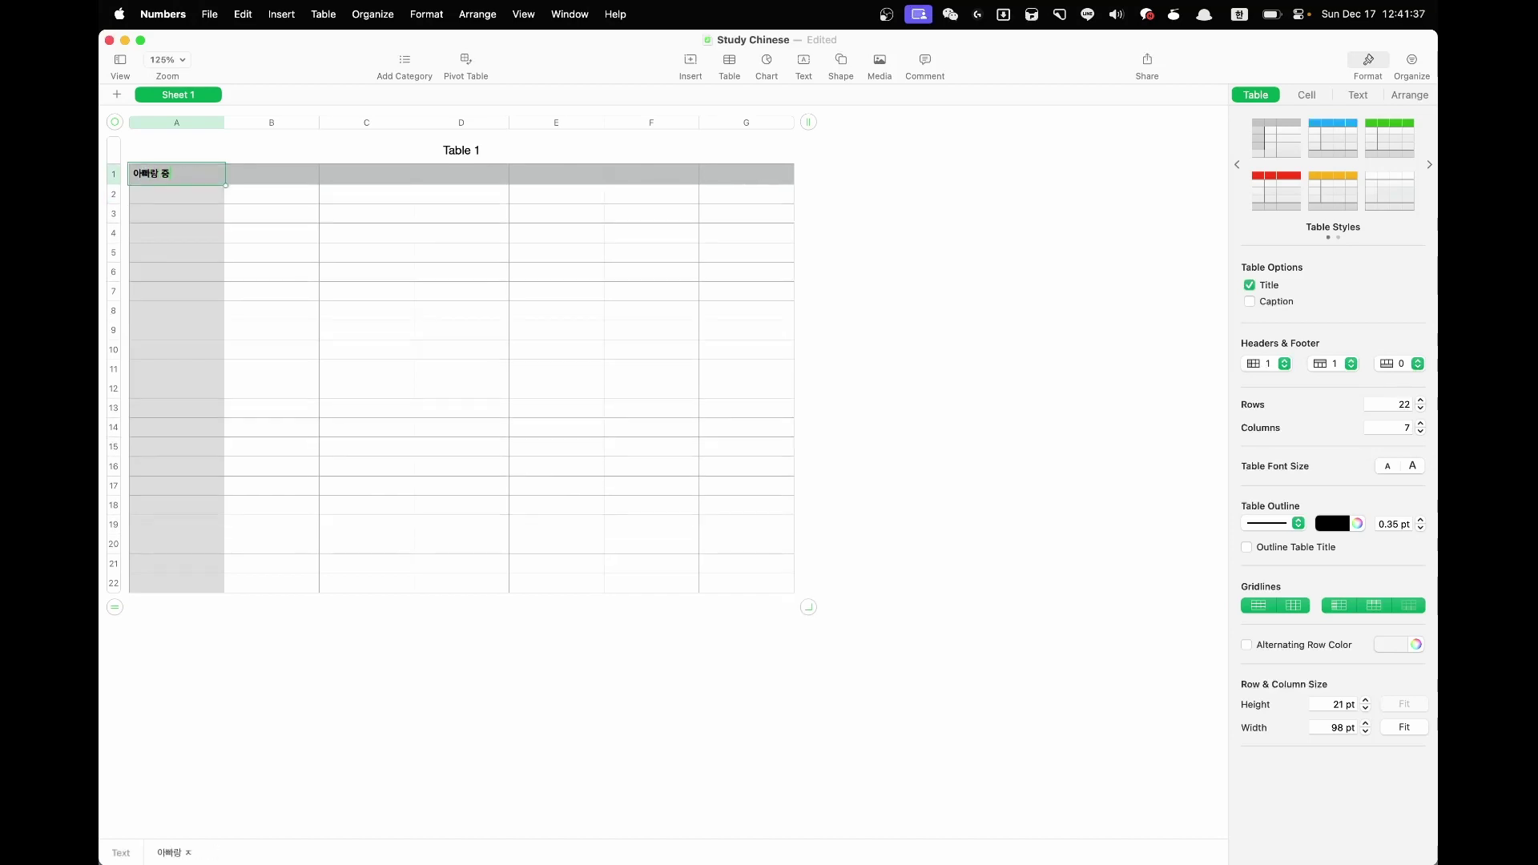
text(국어로 말해)
key(Return)
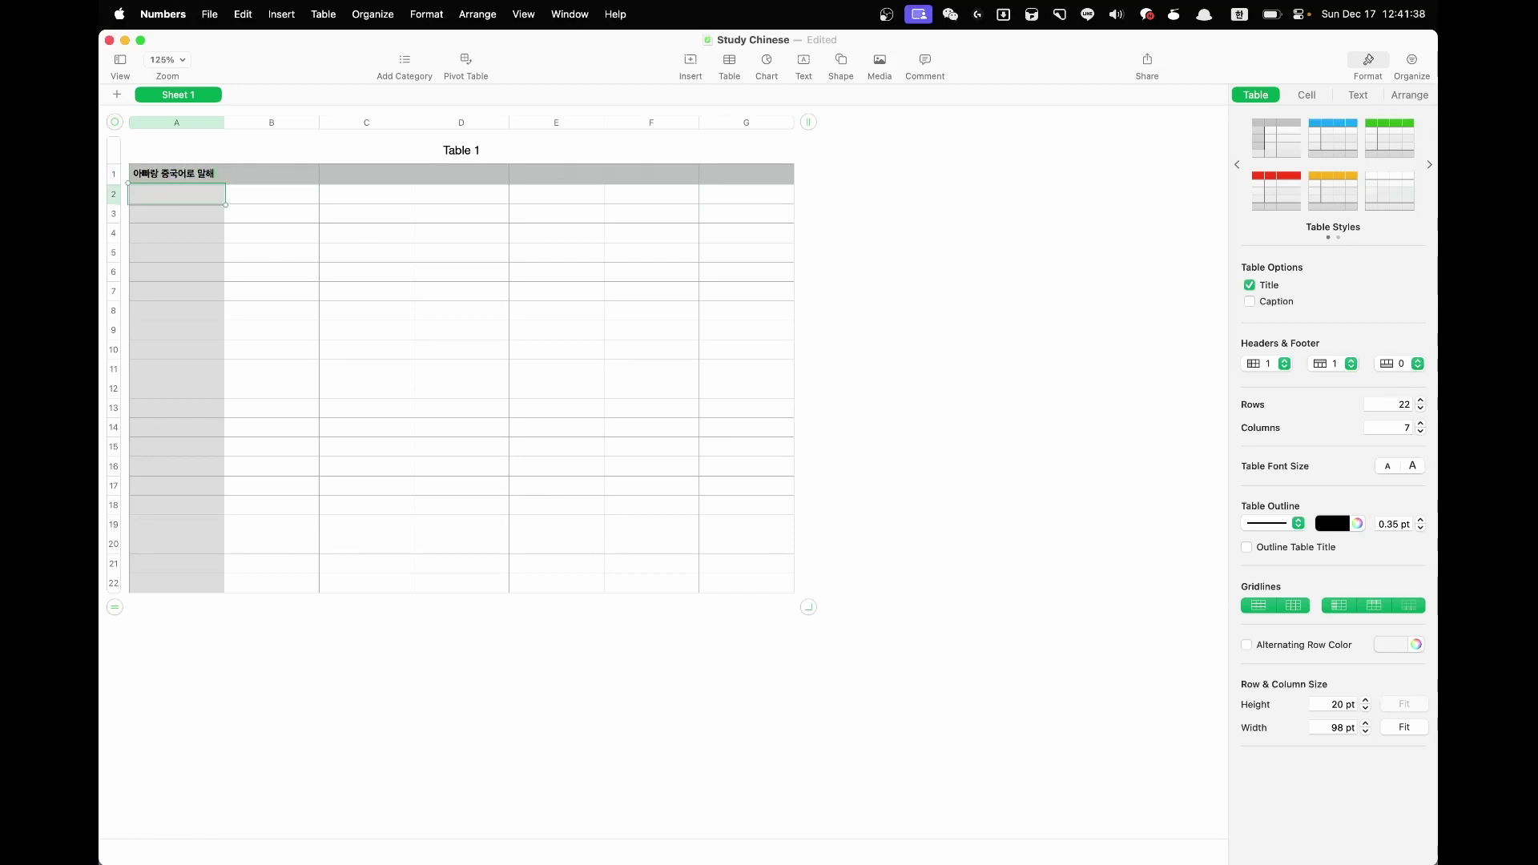
Step: Clear the Korean phrase from header cell A1
key(super+shift+period)
key(super+shift+period)
key(super+shift+period)
key(super+shift+period)
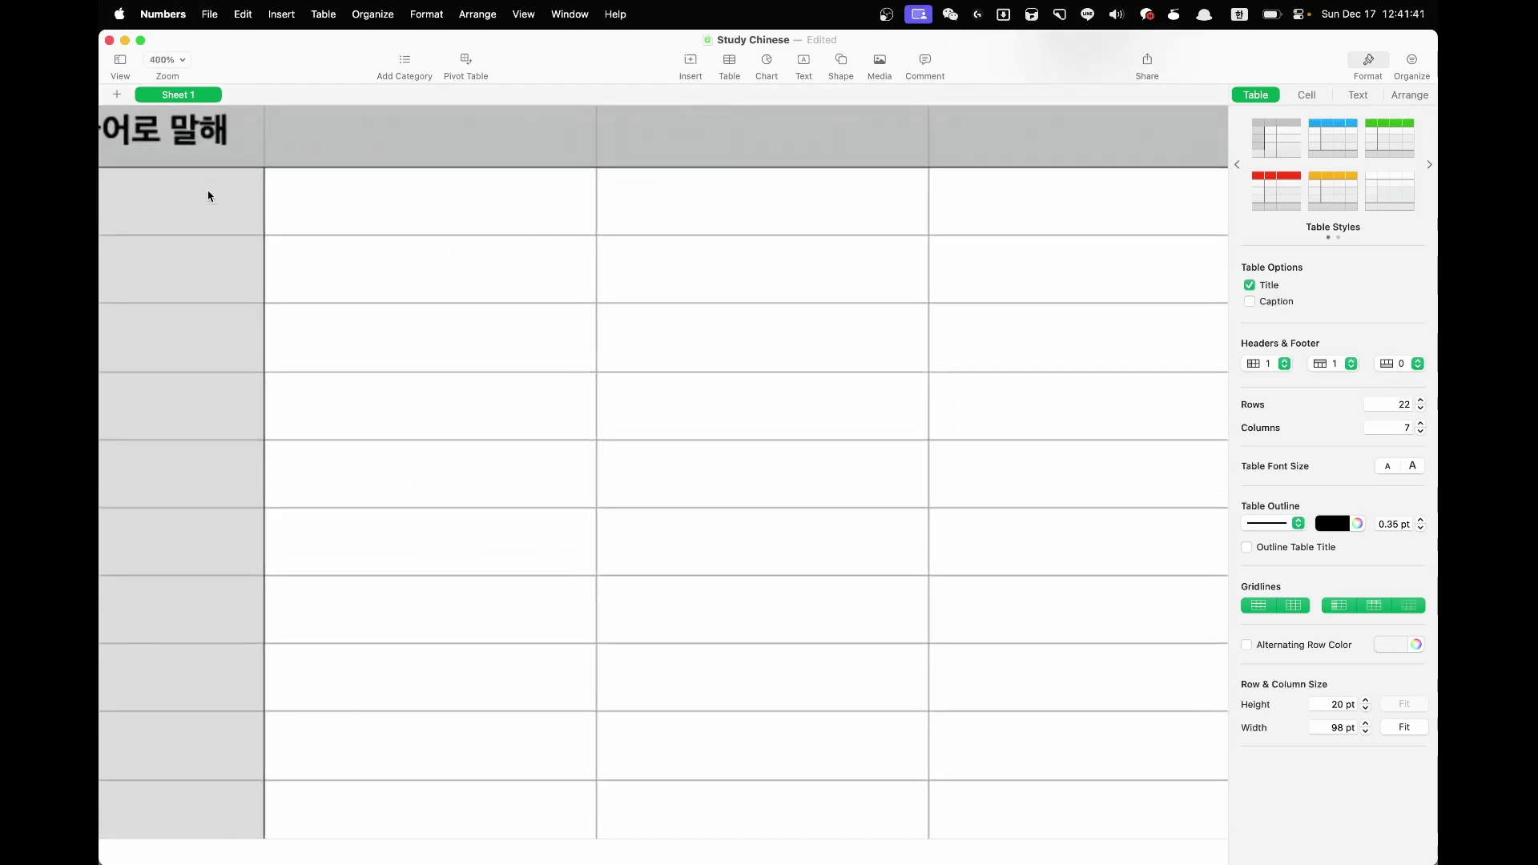
click(219, 314)
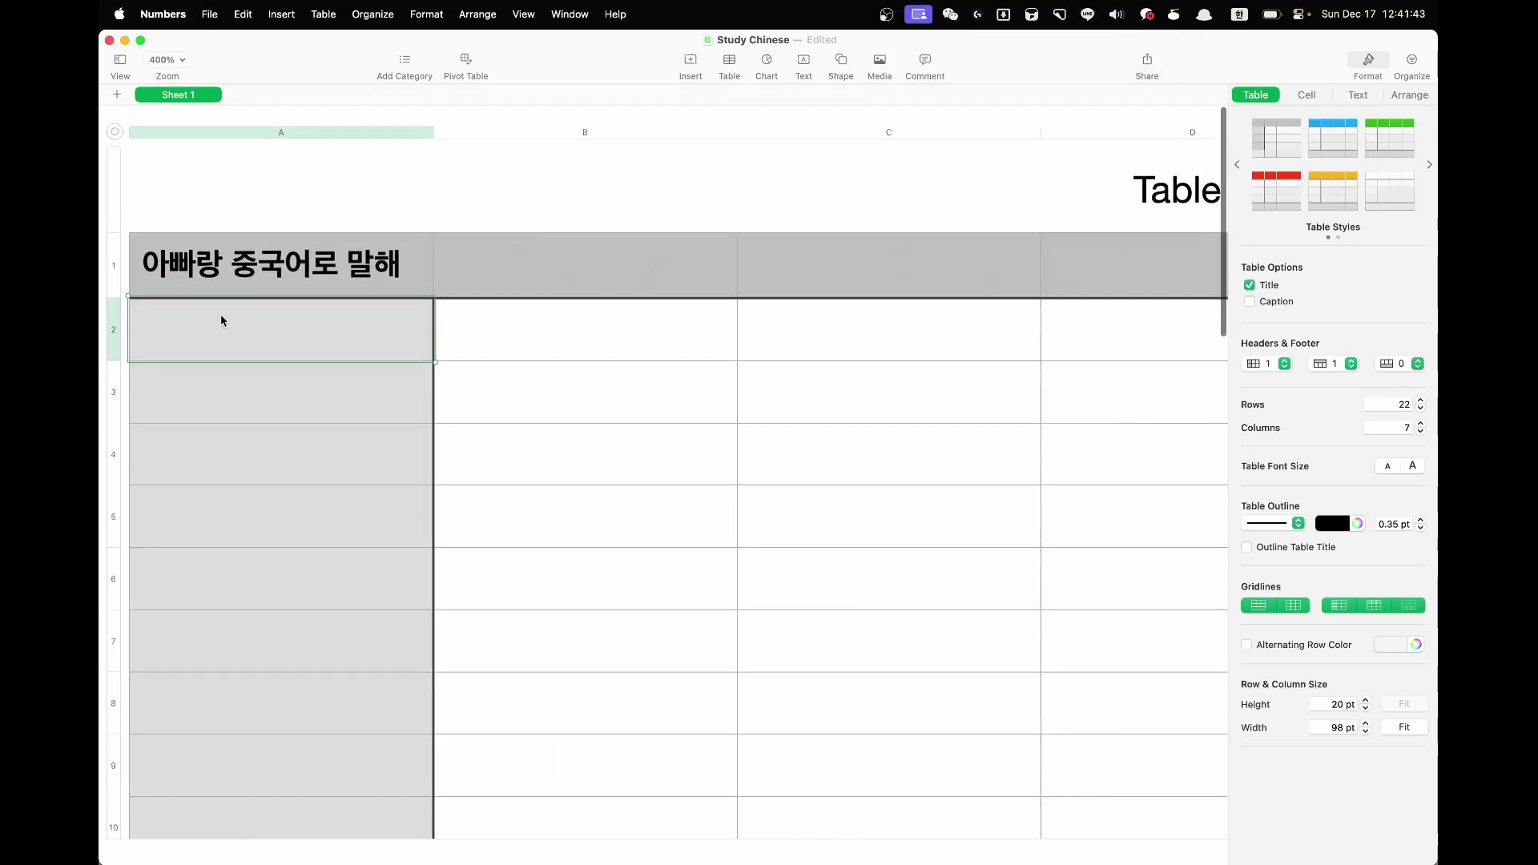
click(366, 252)
key(Delete)
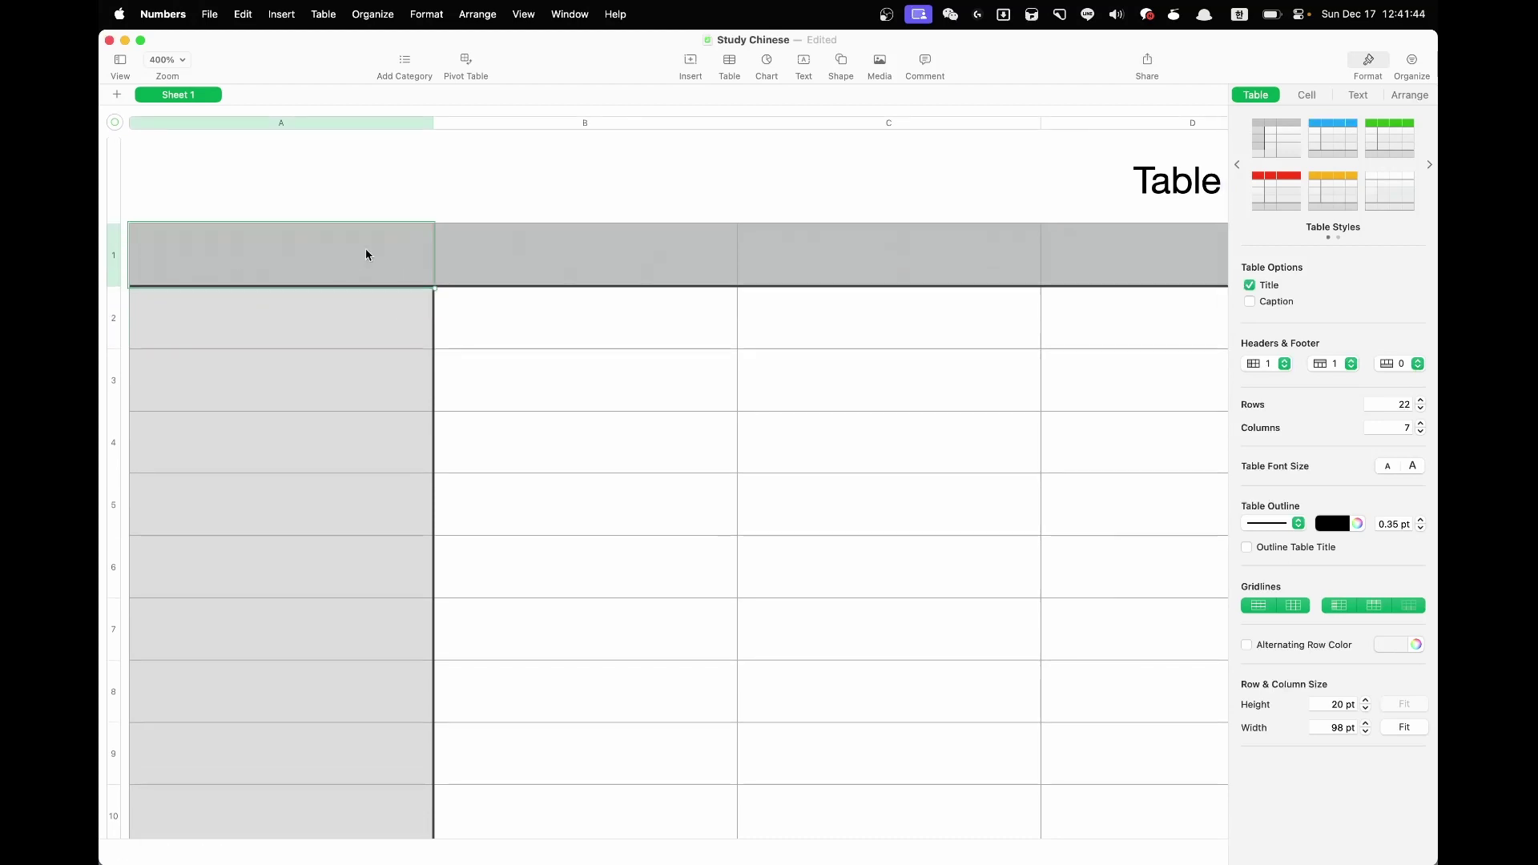
Step: Enter the Korean phrase "중국어 가르쳐주세요" in cell A2
click(316, 333)
text(중국)
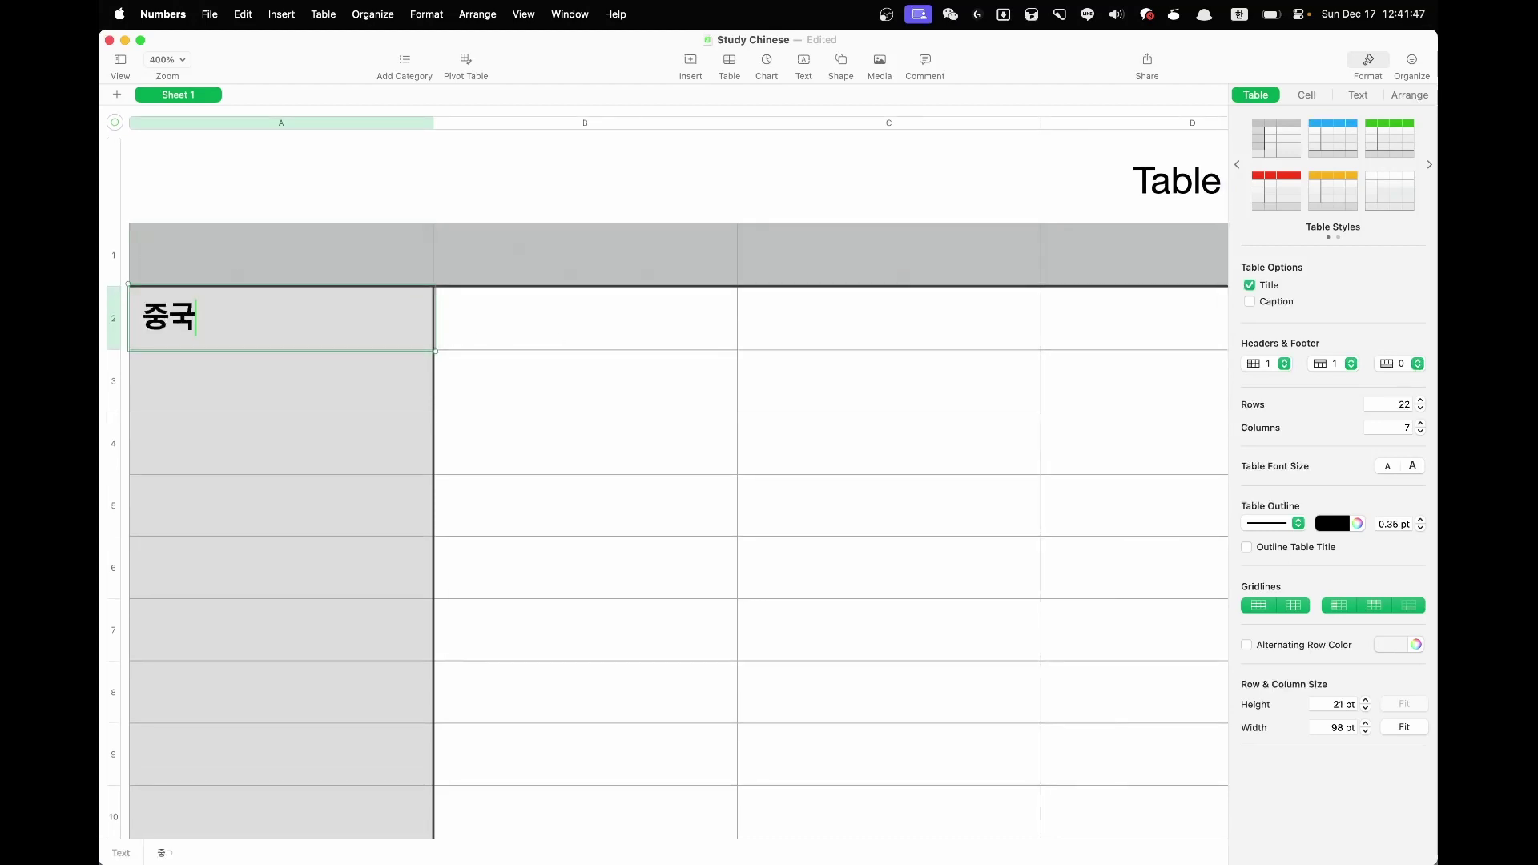
text(어 ㄱ가르쳐주세요)
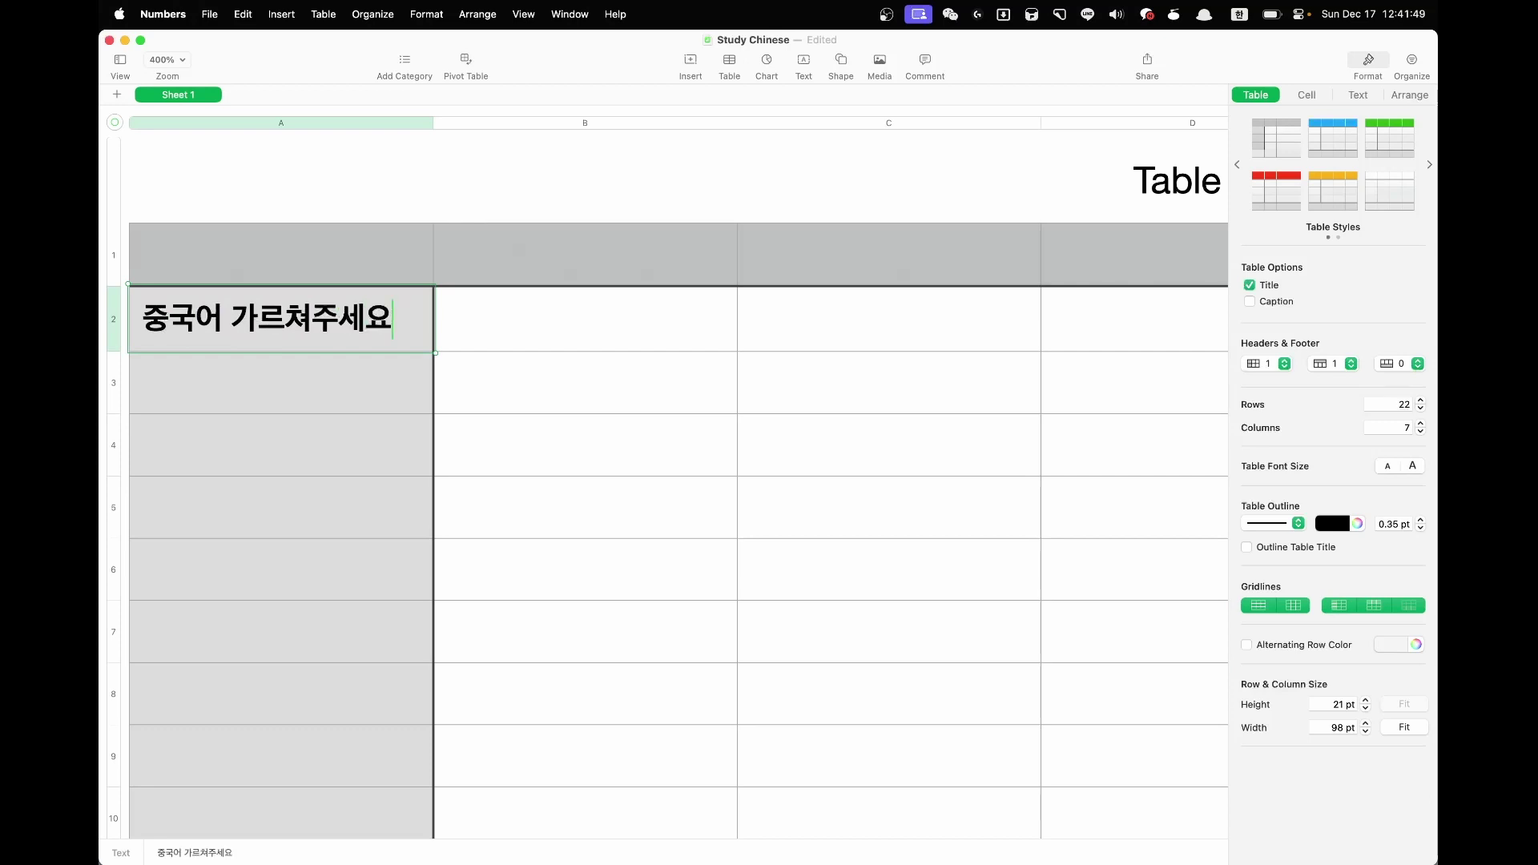
key(Return)
Step: Enter the English translation "Teach me Chinese" in cell C2, leaving column B of that row empty
key(Up)
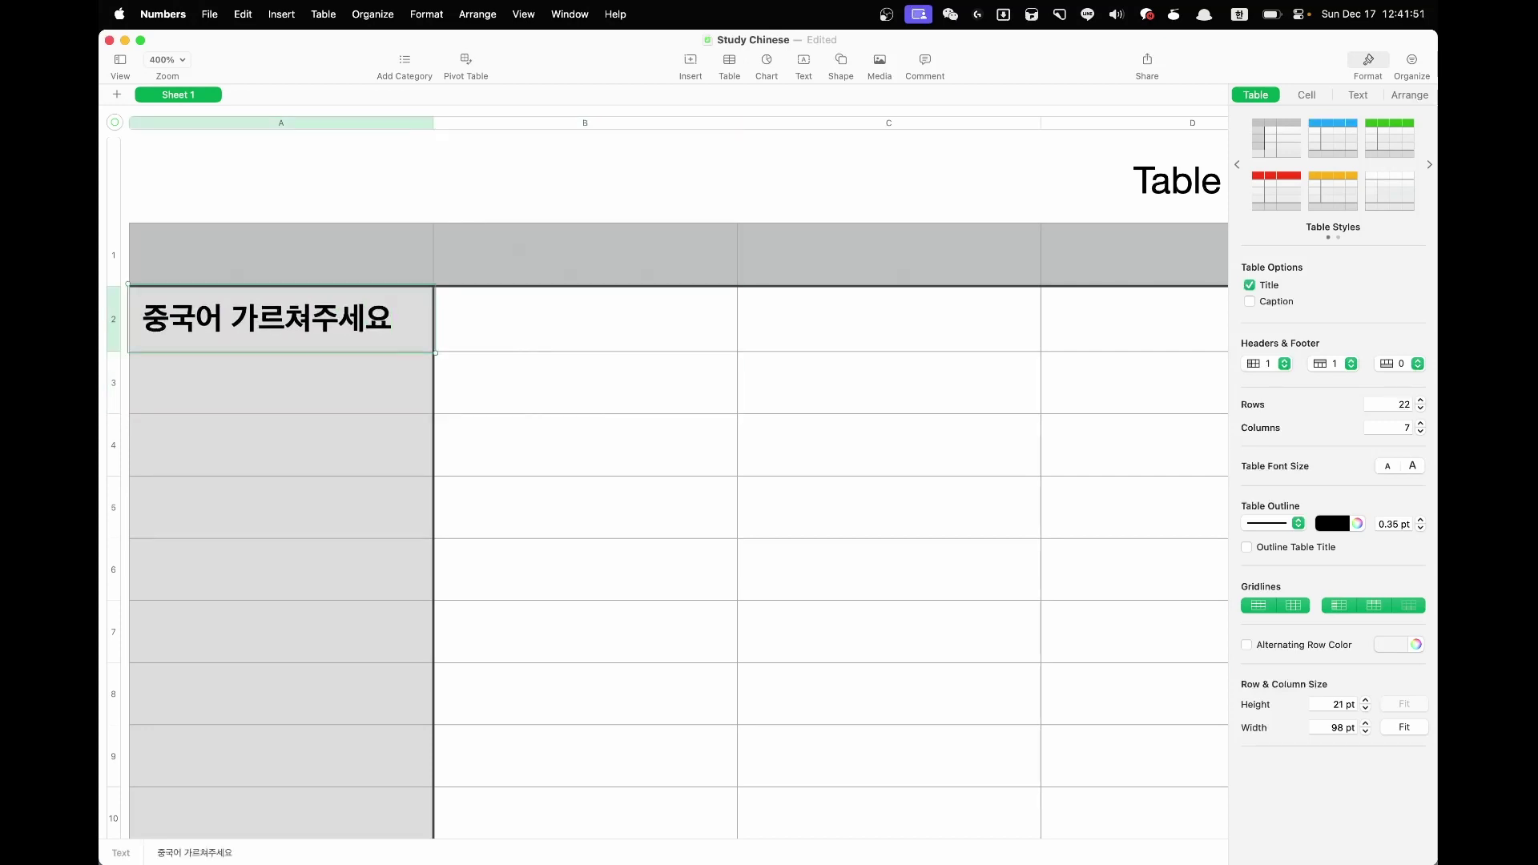
key(Right)
key(Right)
key(Left)
key(Right)
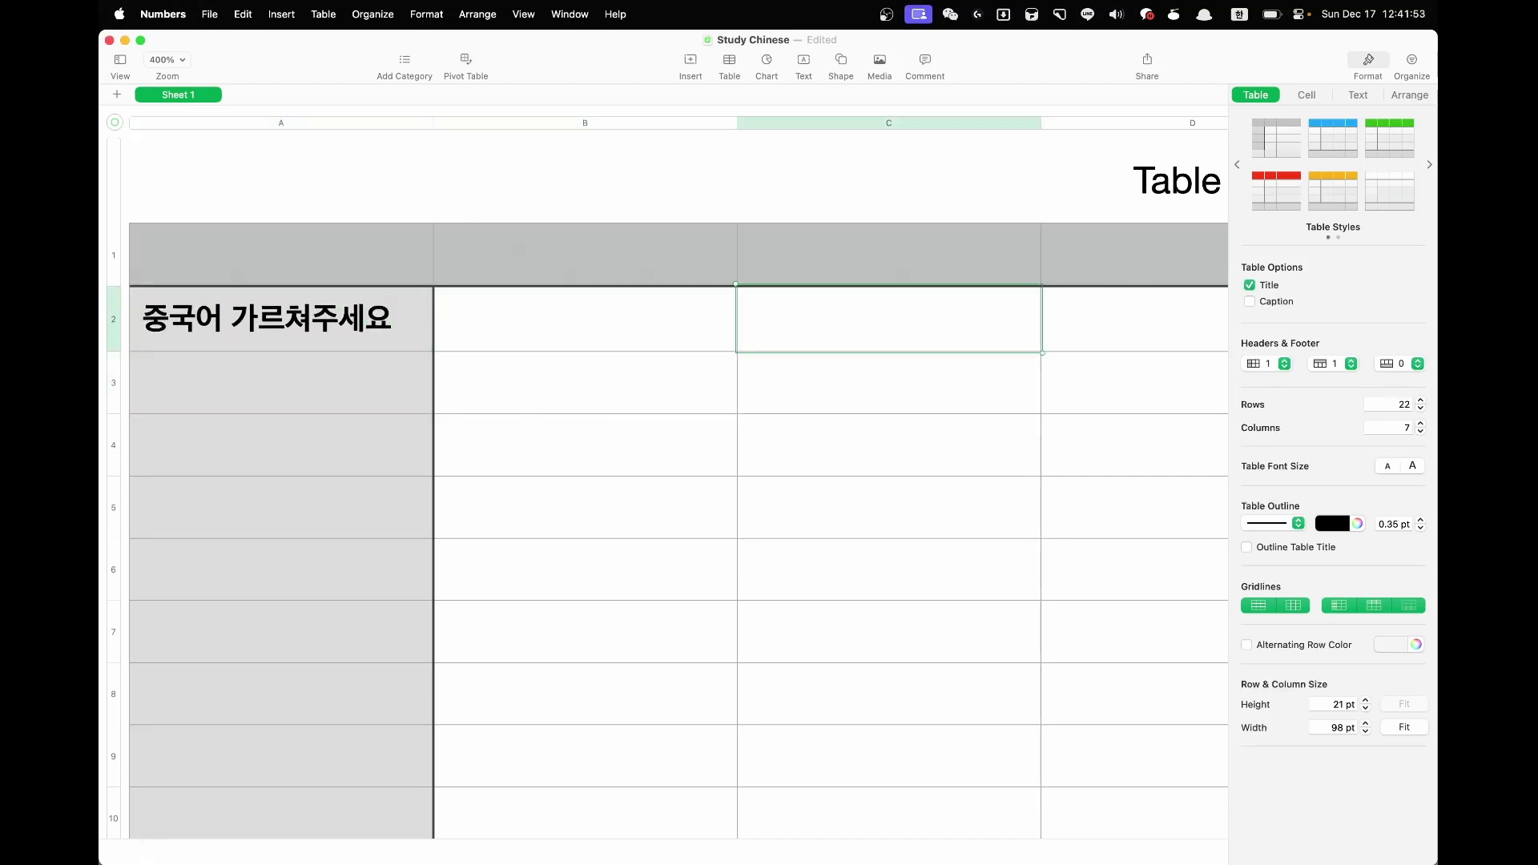
key(ctrl+space)
text(teach )
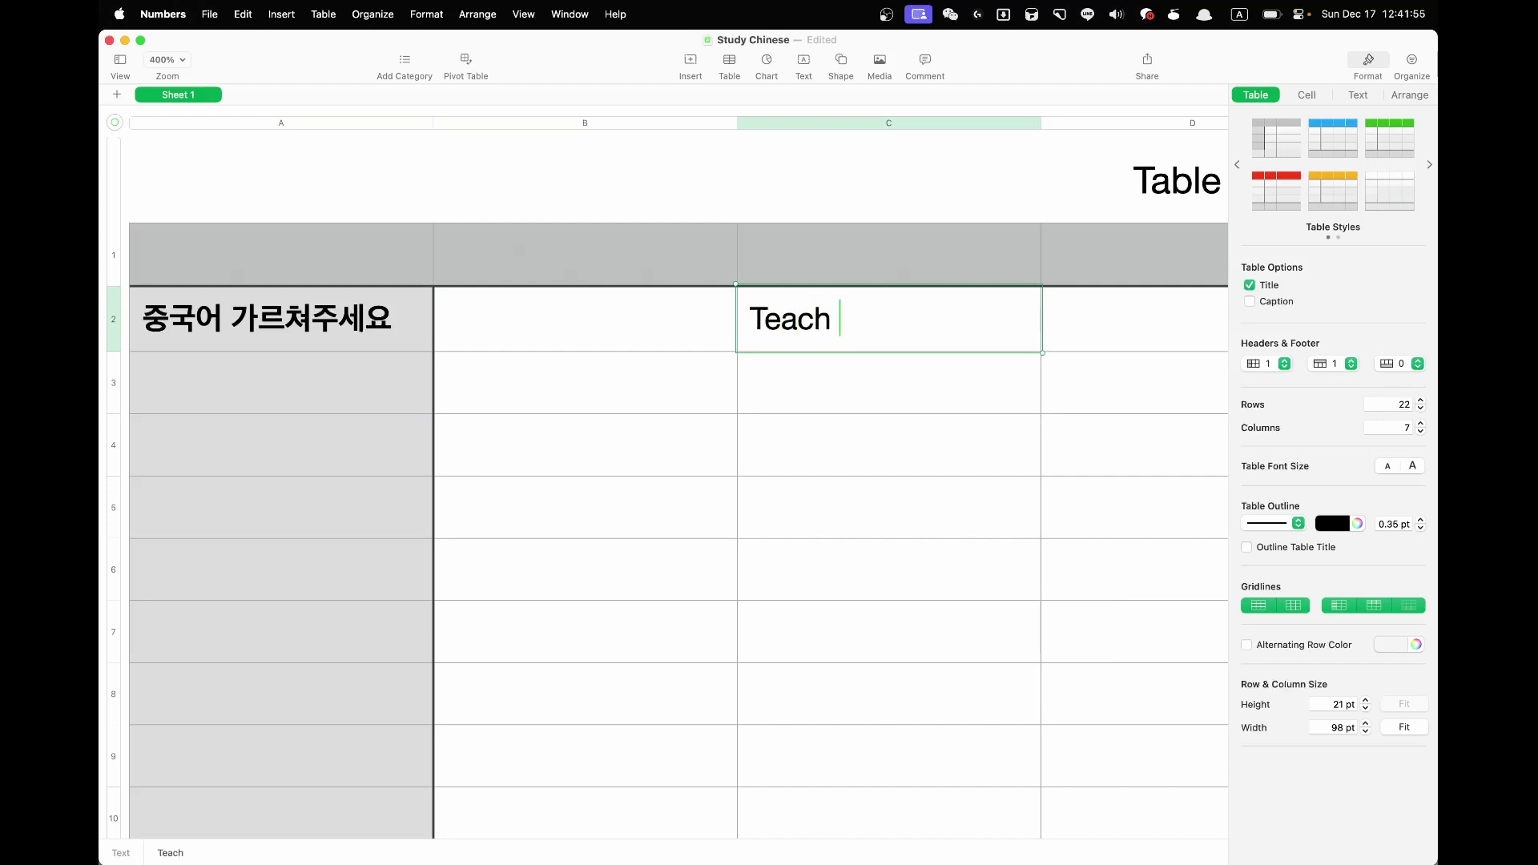
text(me)
text(Chinese)
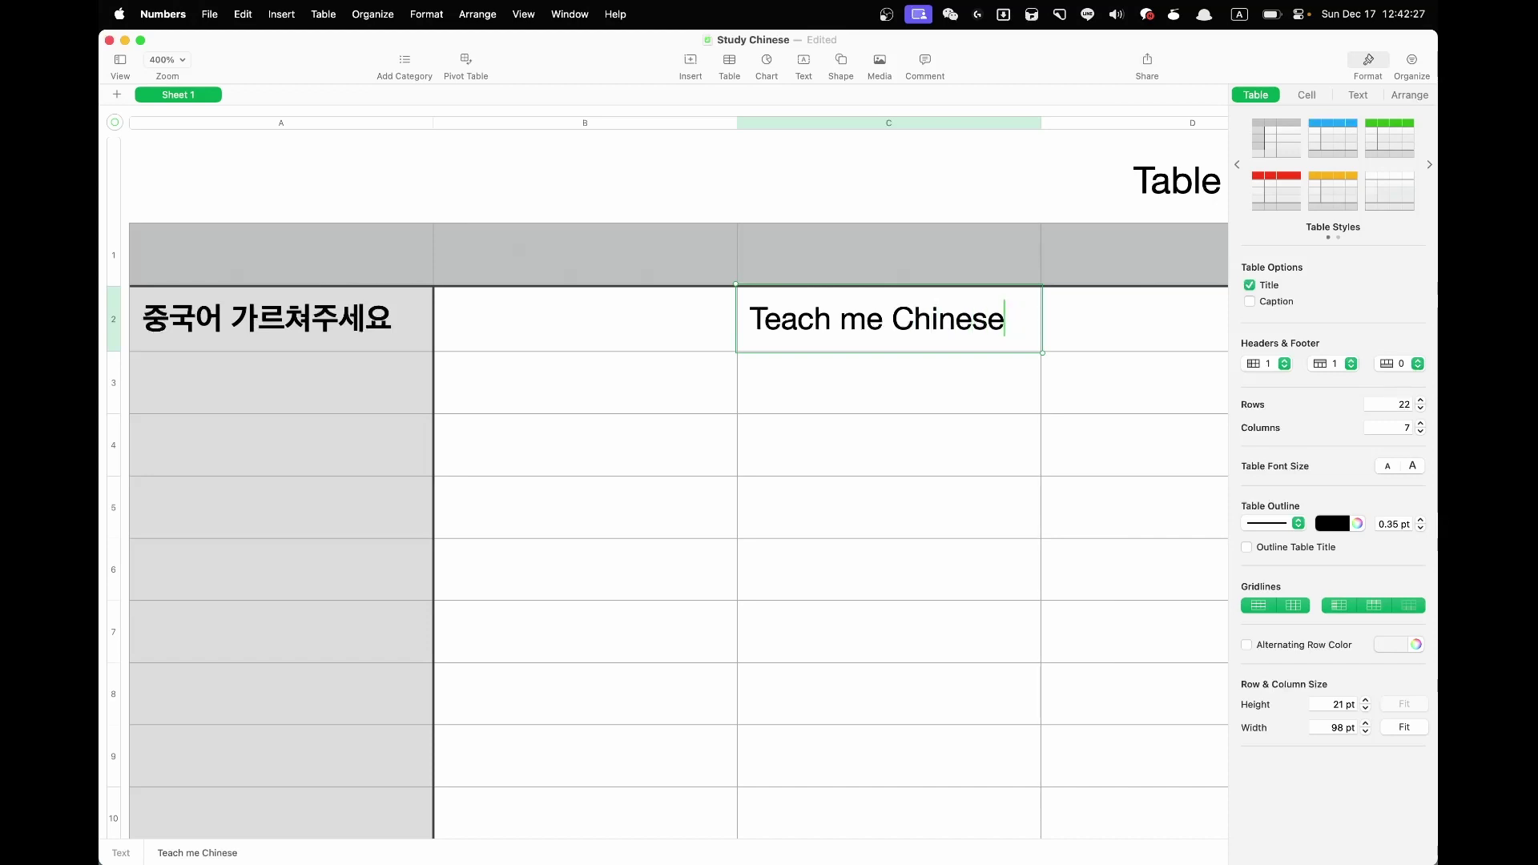
key(Return)
click(281, 382)
click(281, 319)
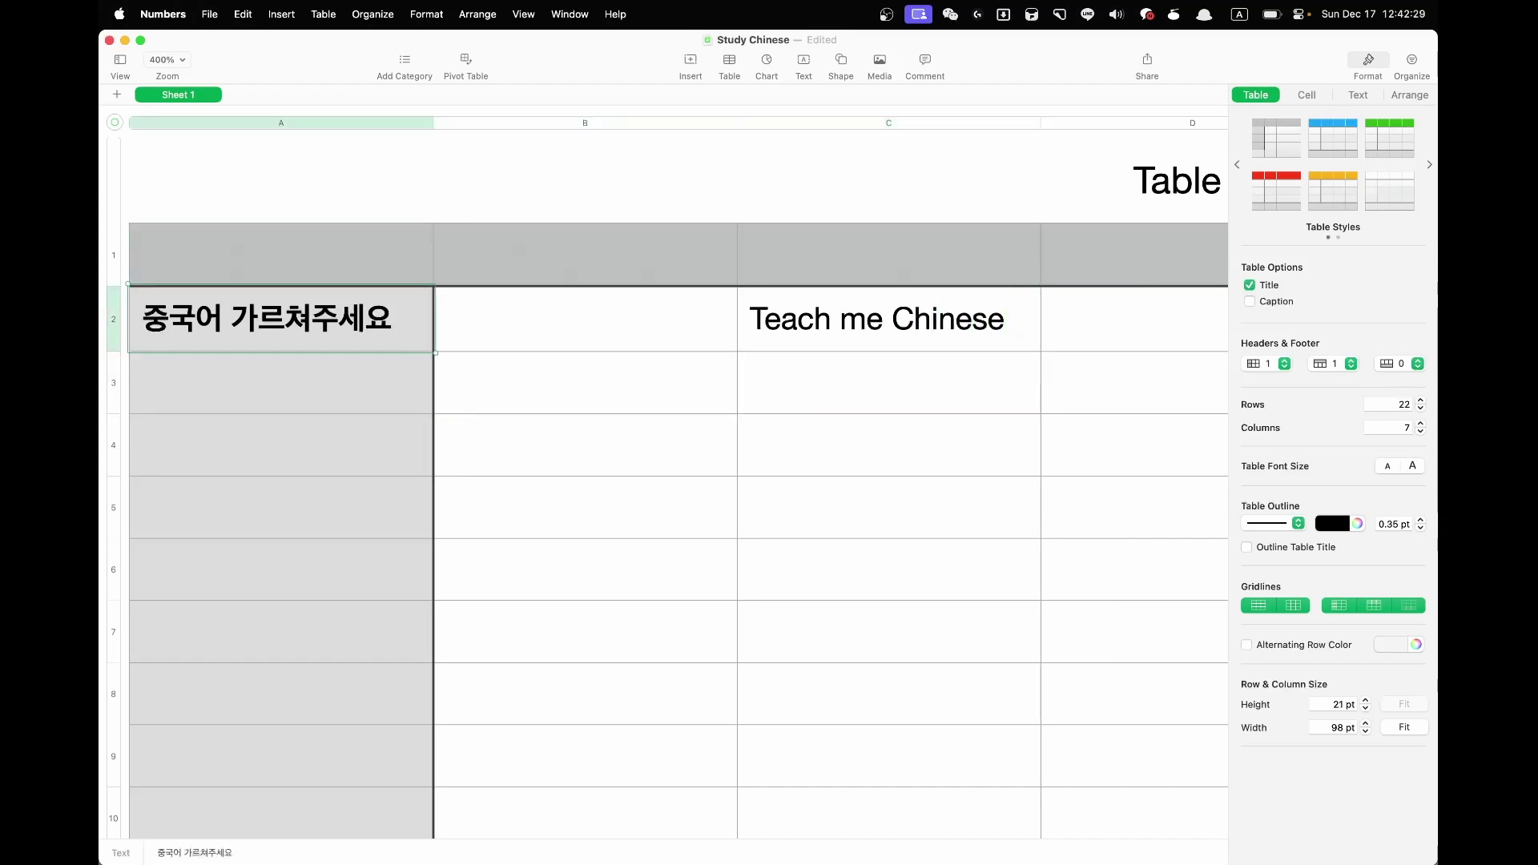
click(281, 382)
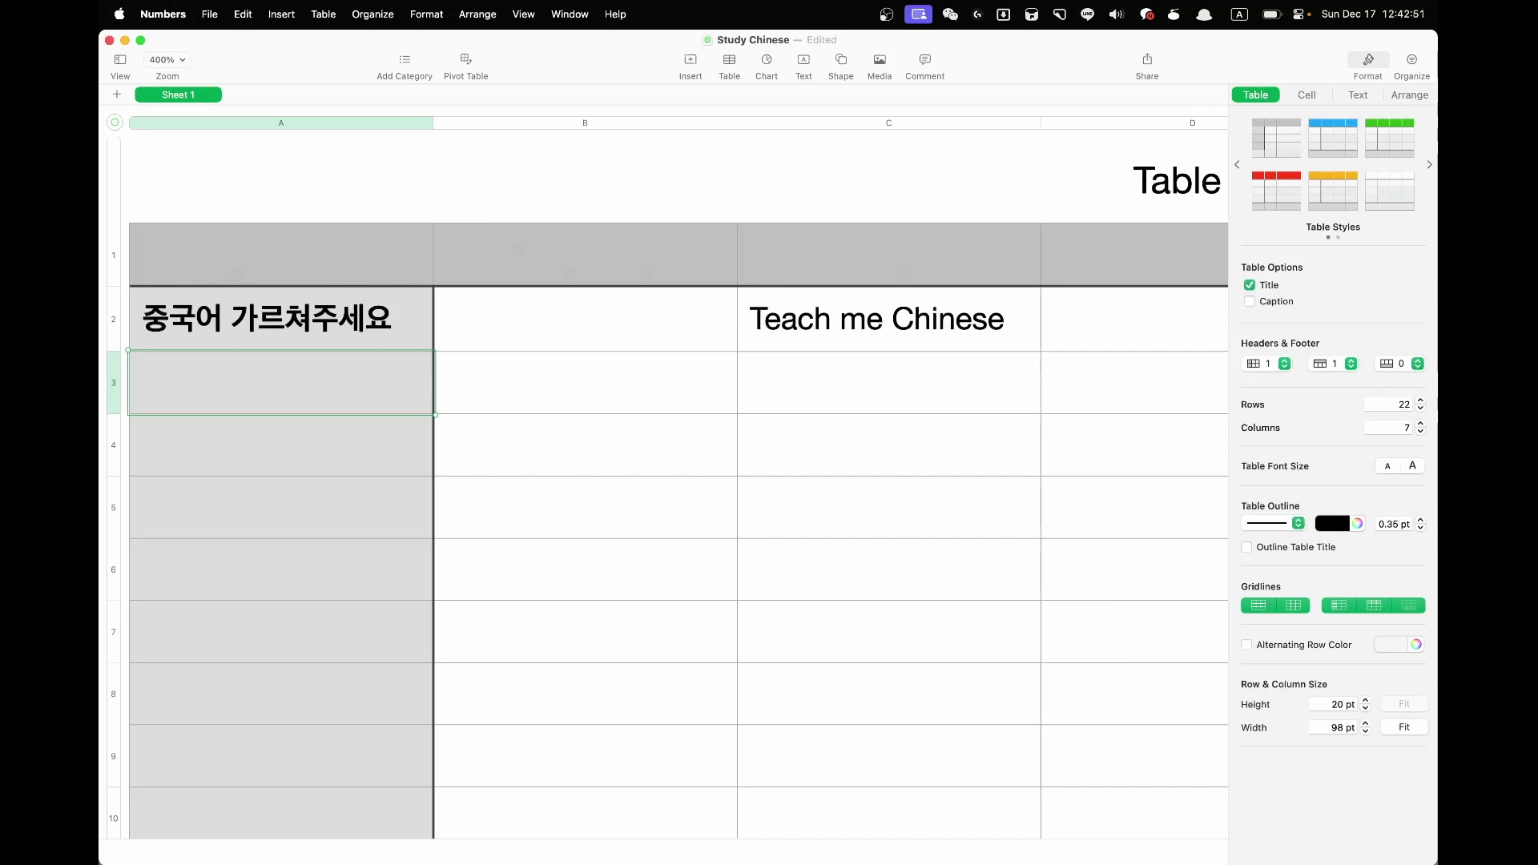
key(Right)
key(Right)
key(Up)
key(Down)
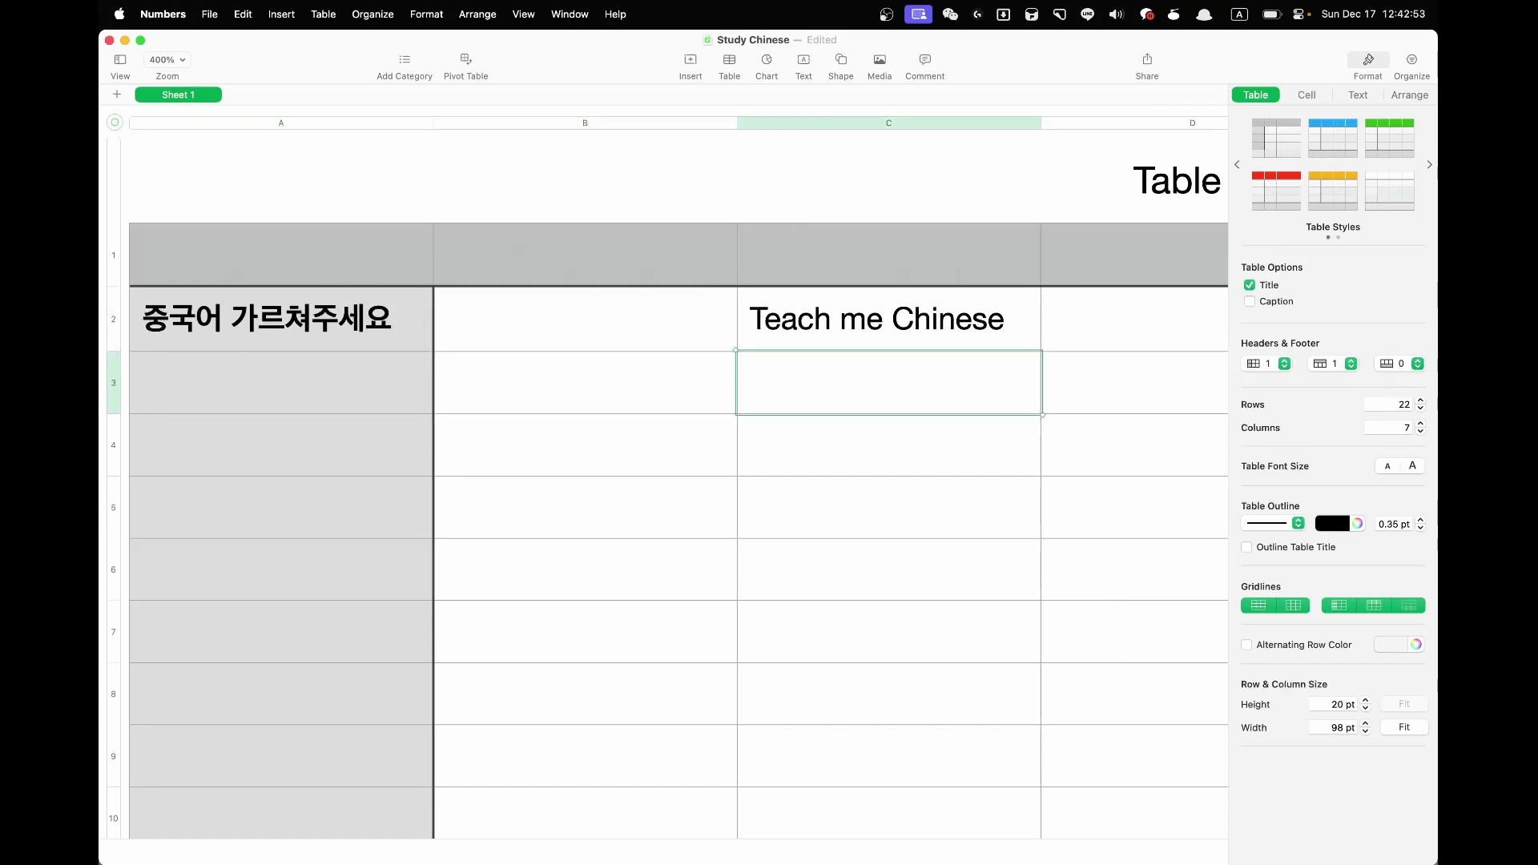
key(Left)
key(Right)
click(280, 382)
click(584, 382)
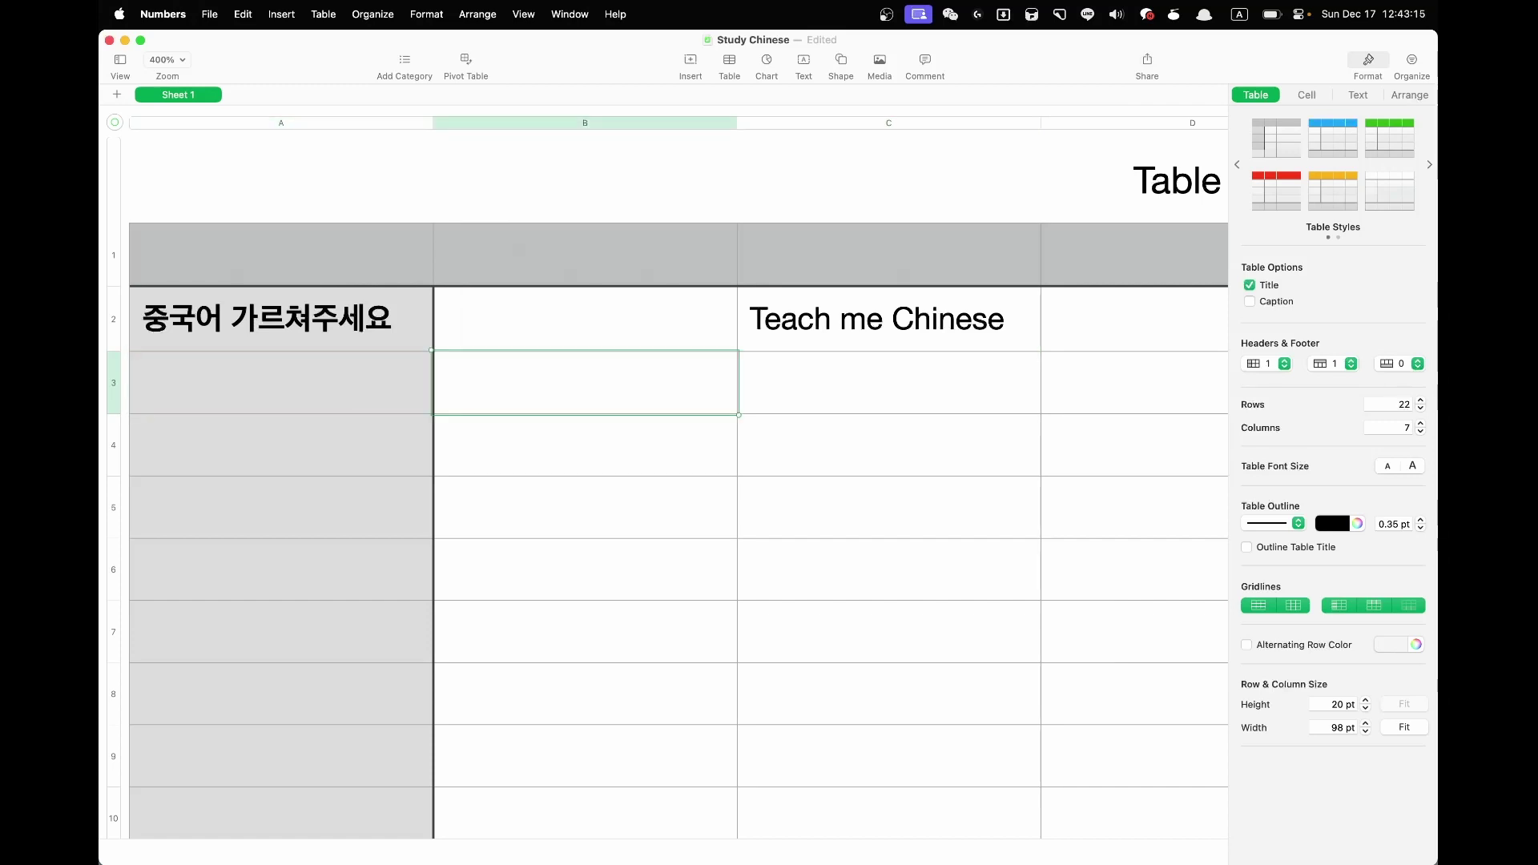
click(889, 382)
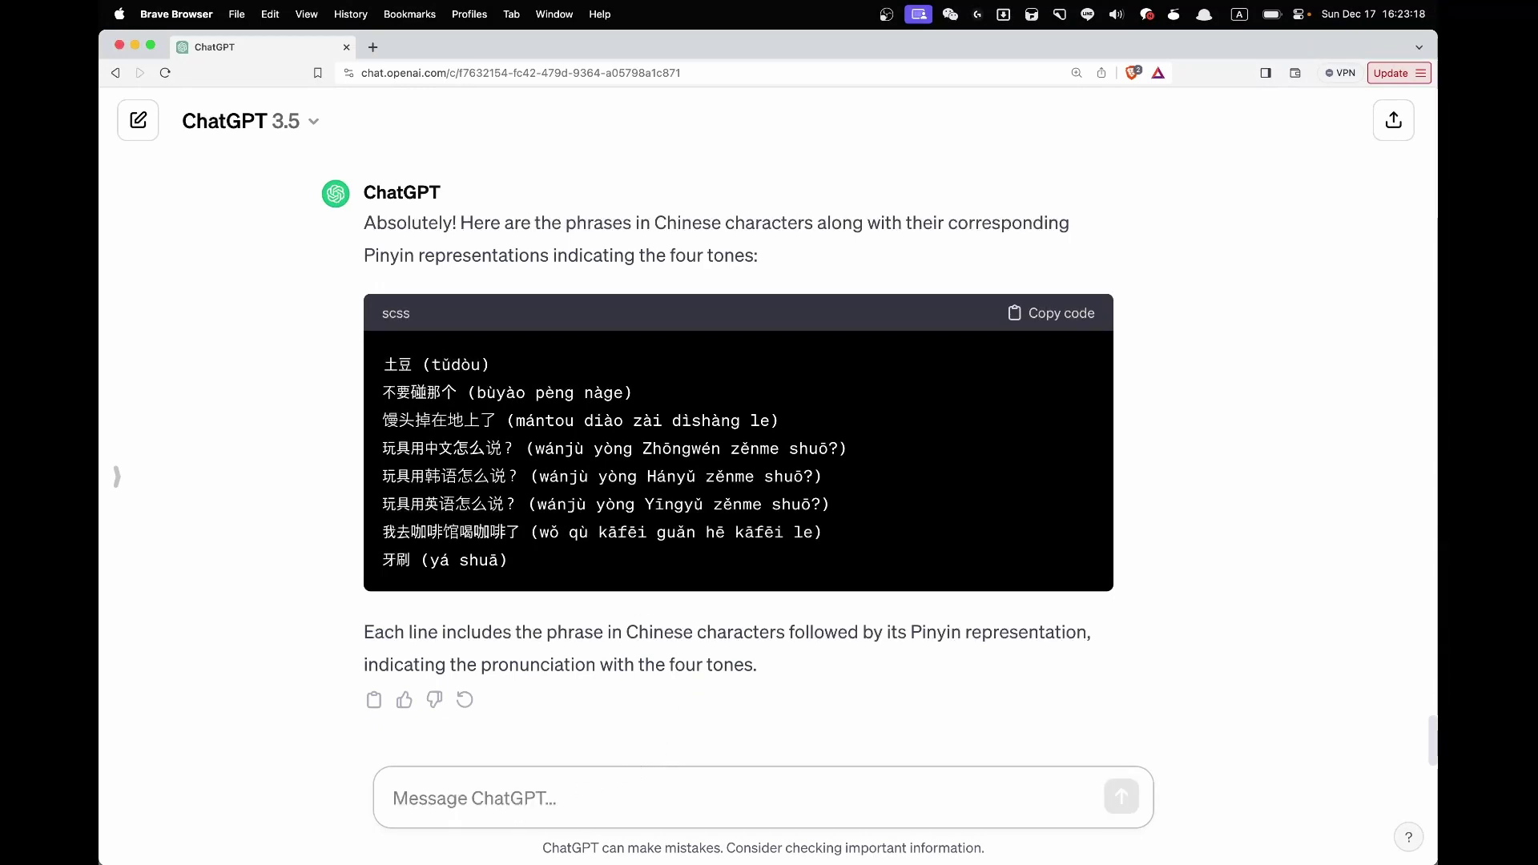
Step: Check the phrase table in Numbers and, back in the ChatGPT conversation in Brave, send the prompt "중국어 가르쳐 주세요 in chinese"
key(super+Tab)
scroll(640, 467, down, 10)
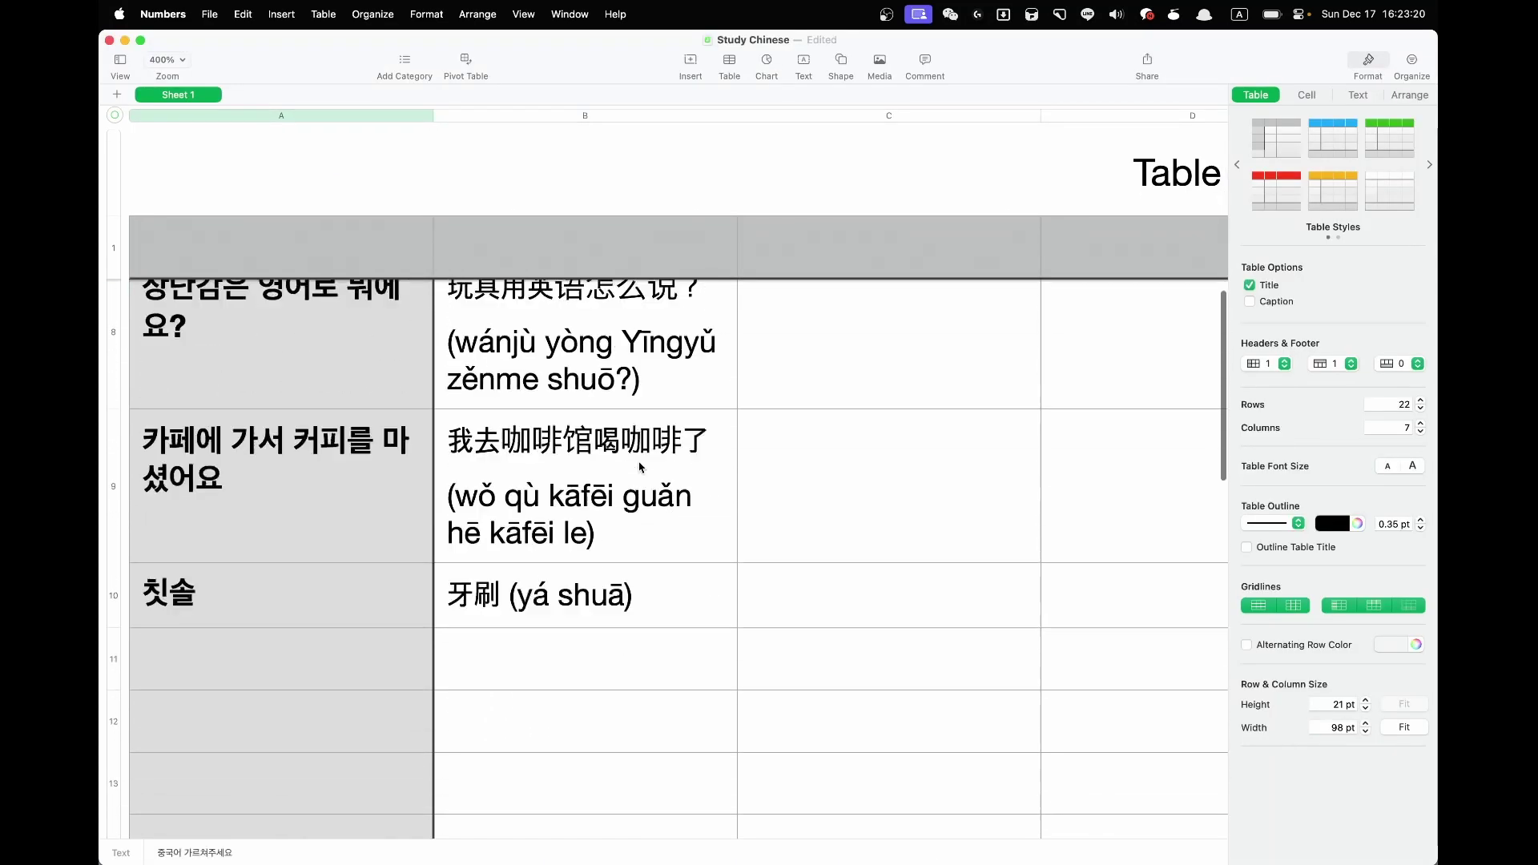
scroll(639, 467, up, 10)
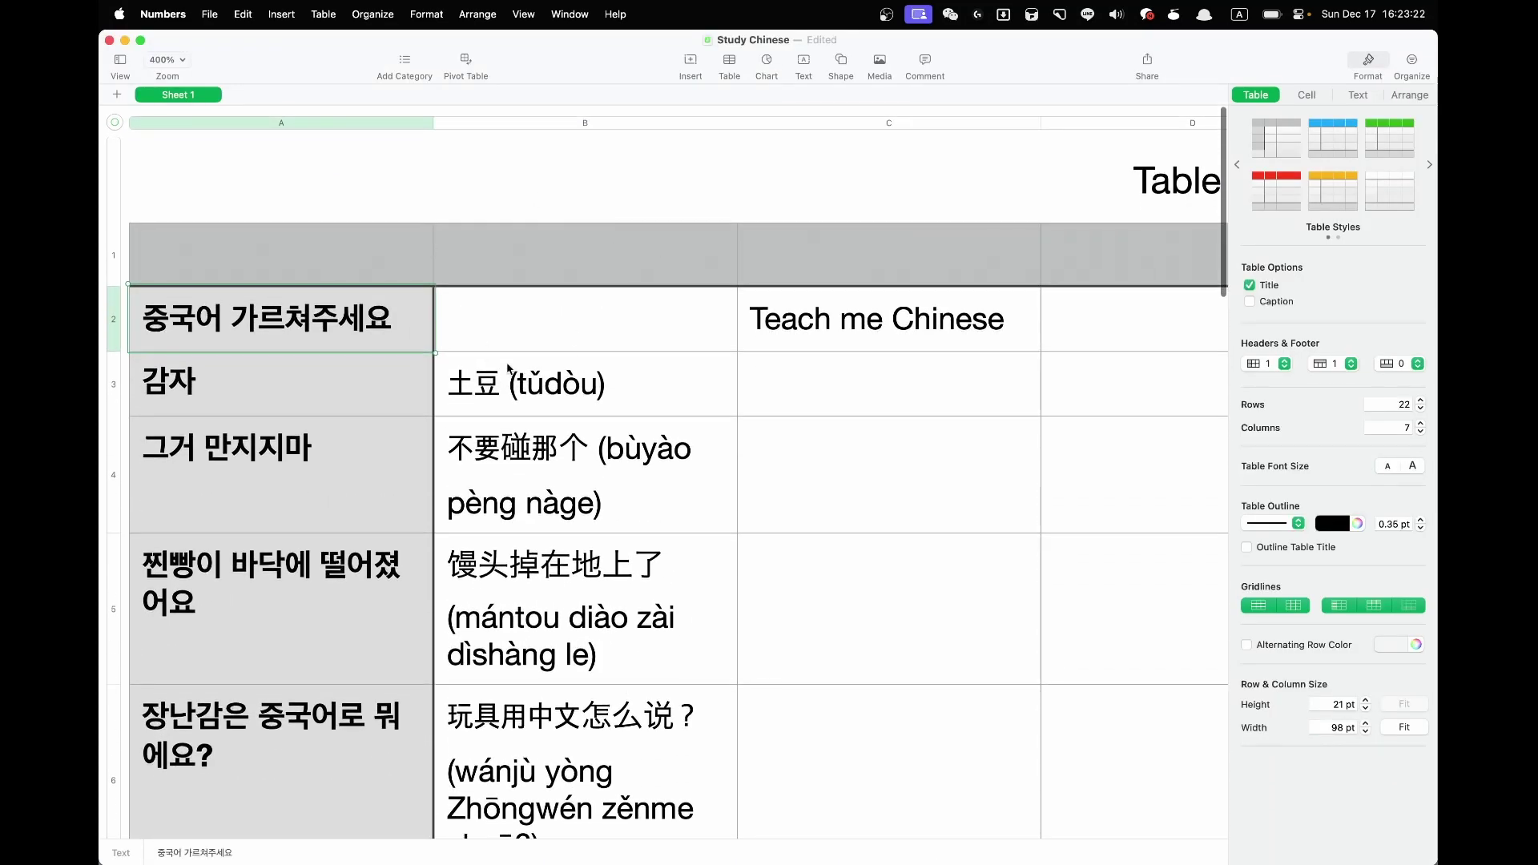
key(super+Tab)
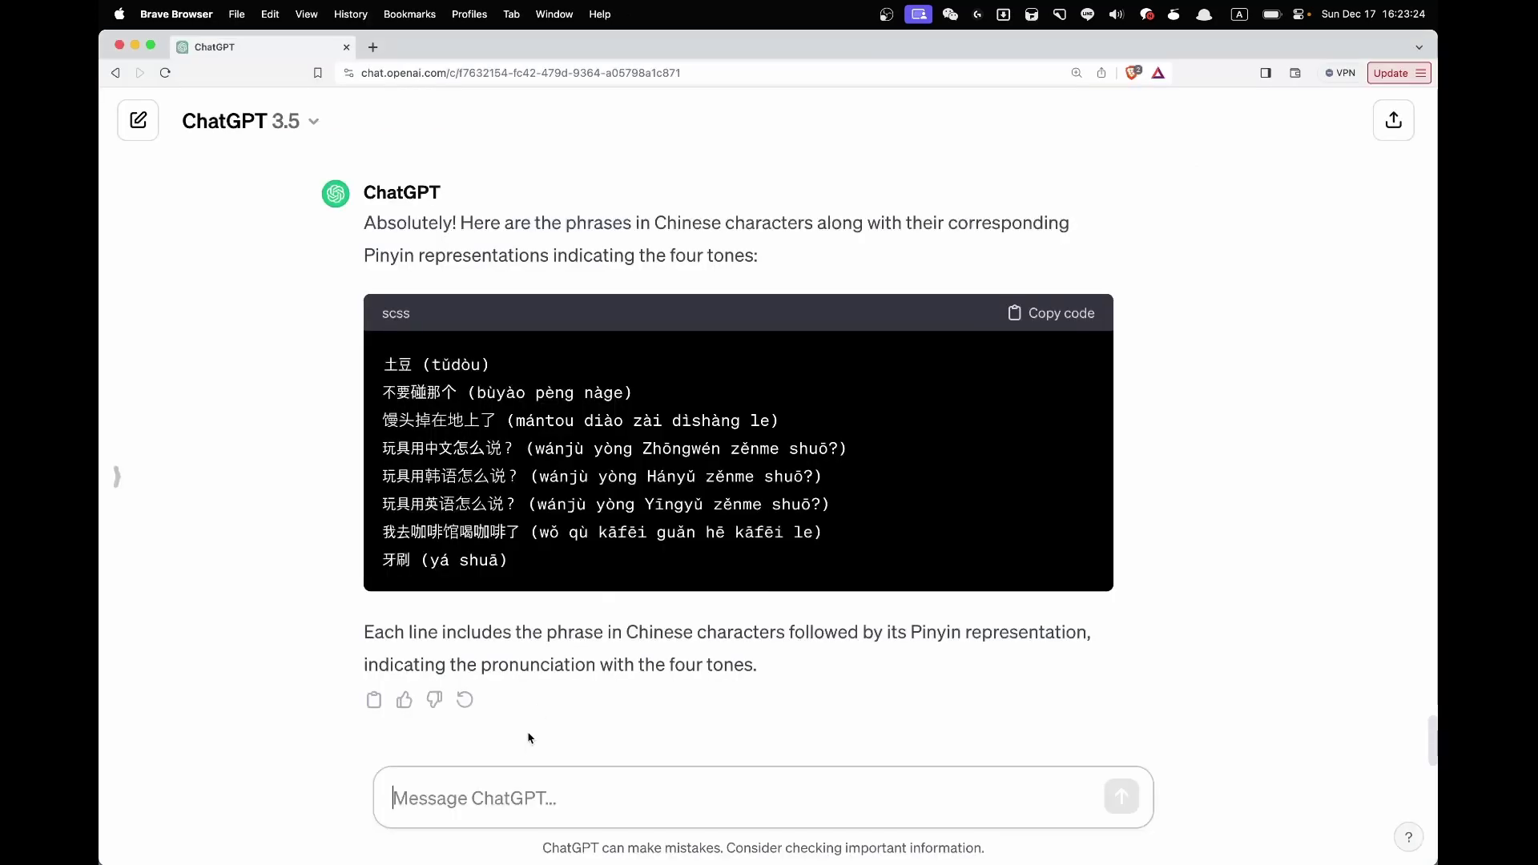
text(ㅈ중국어 가르쳐 ㅈ)
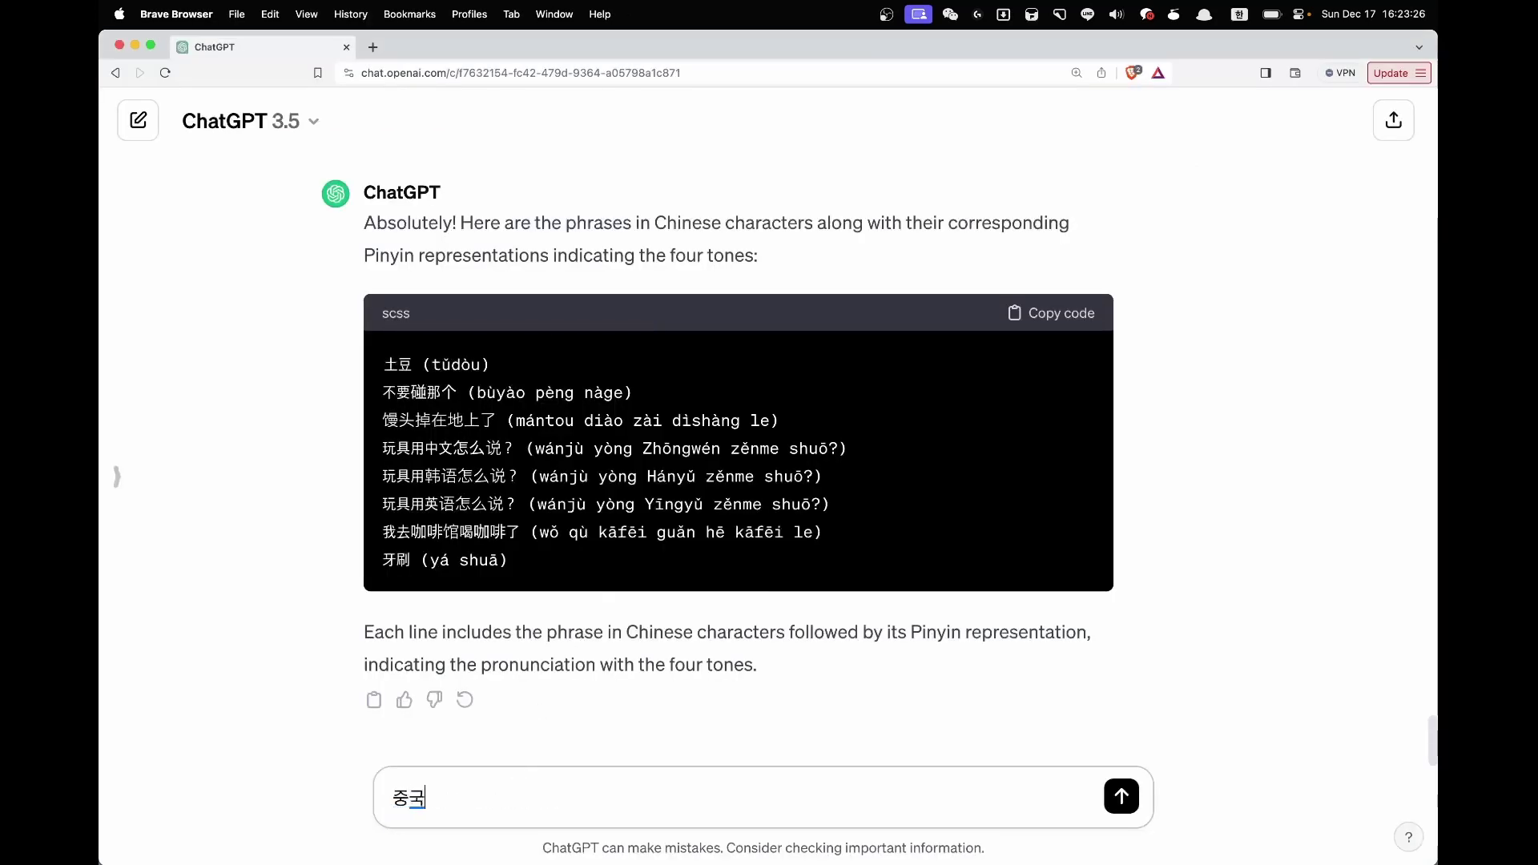
text(ㅜ세요)
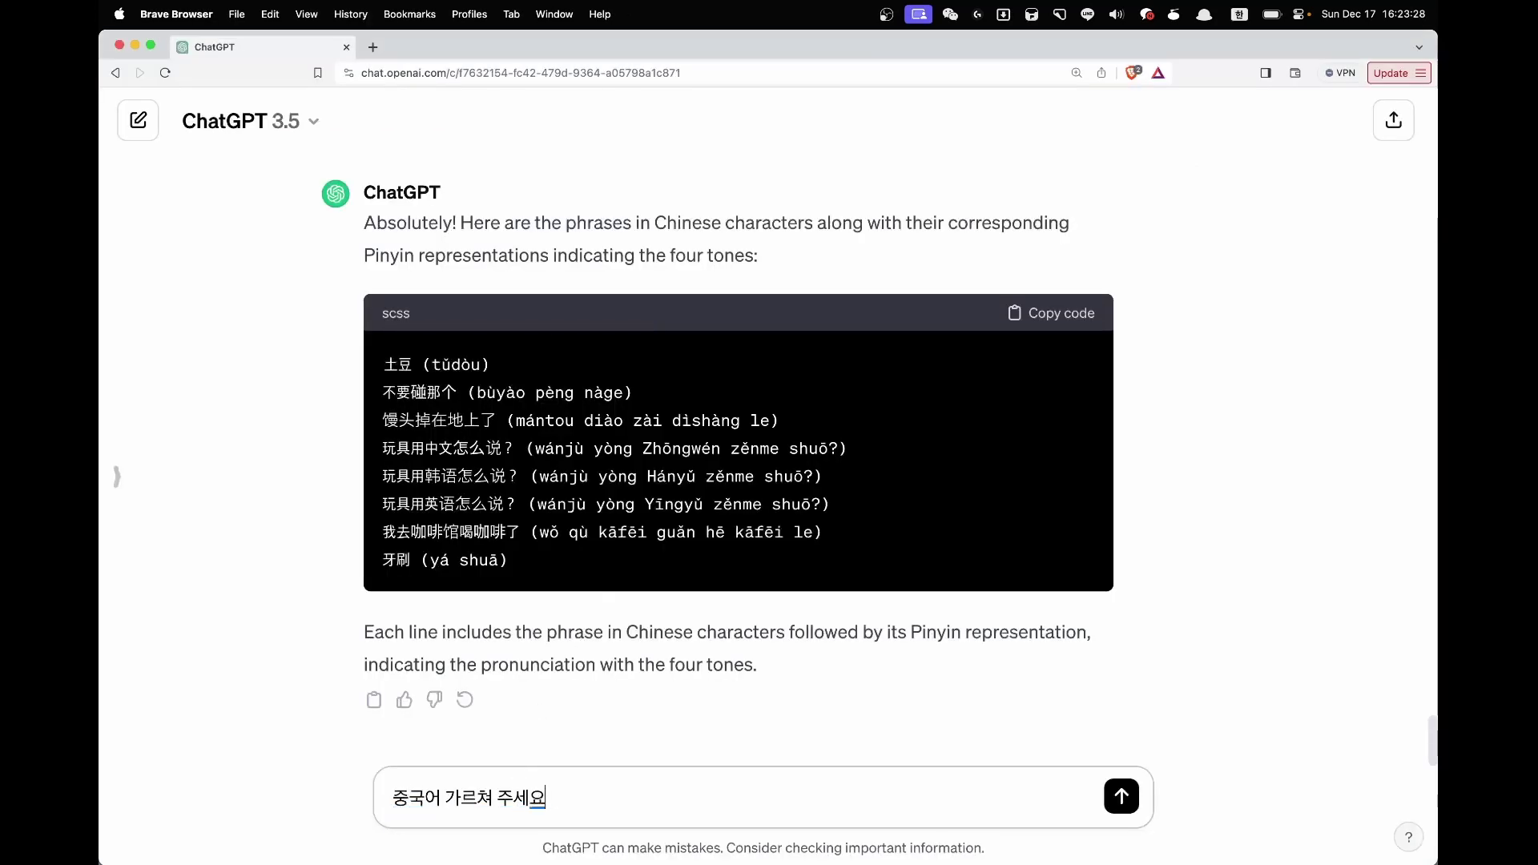
key(ctrl+space)
text(in chinese)
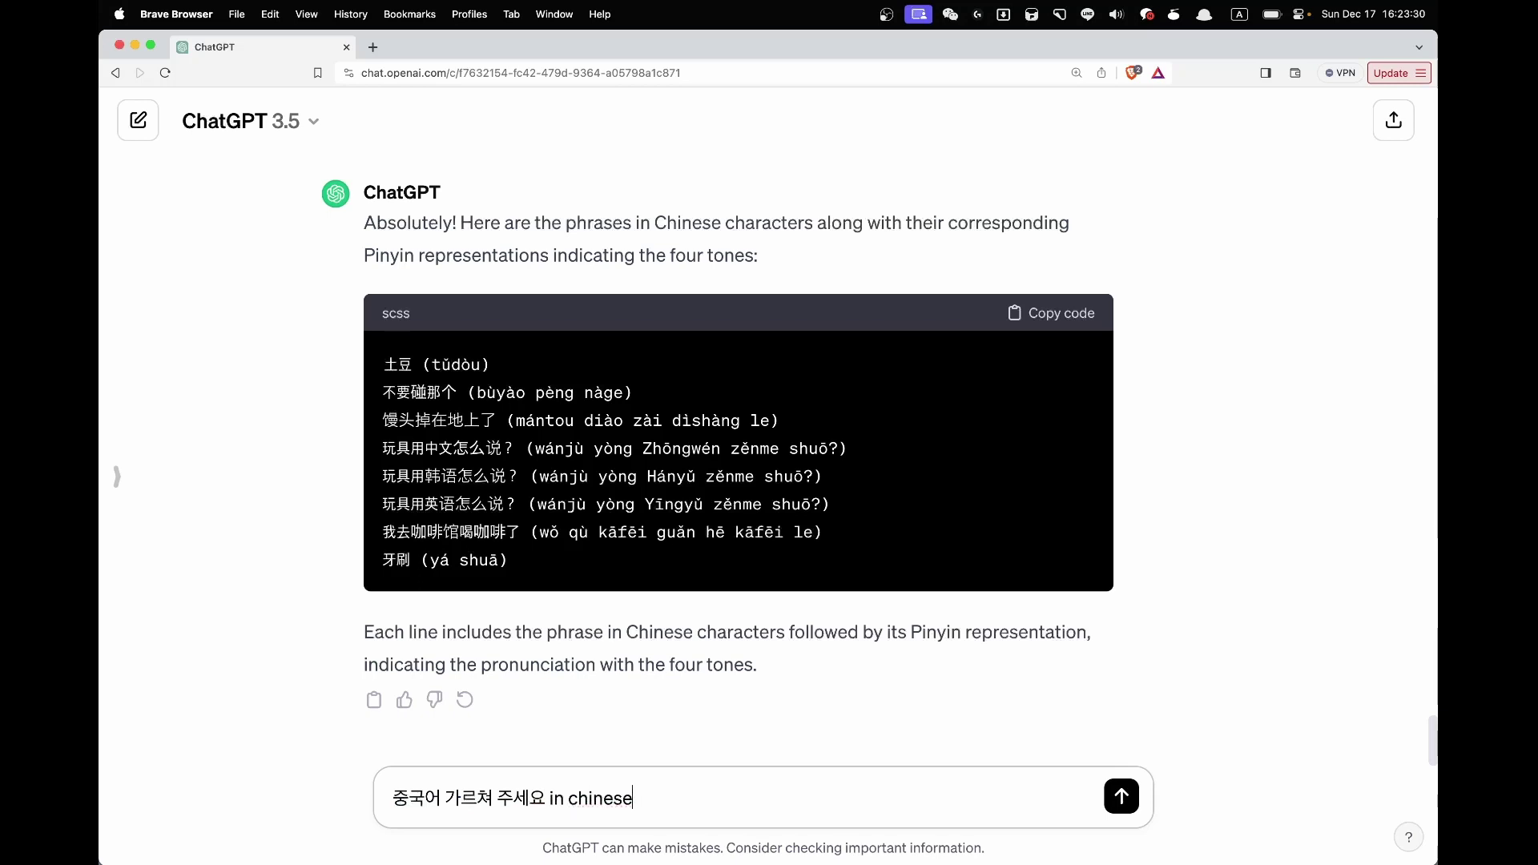
key(Return)
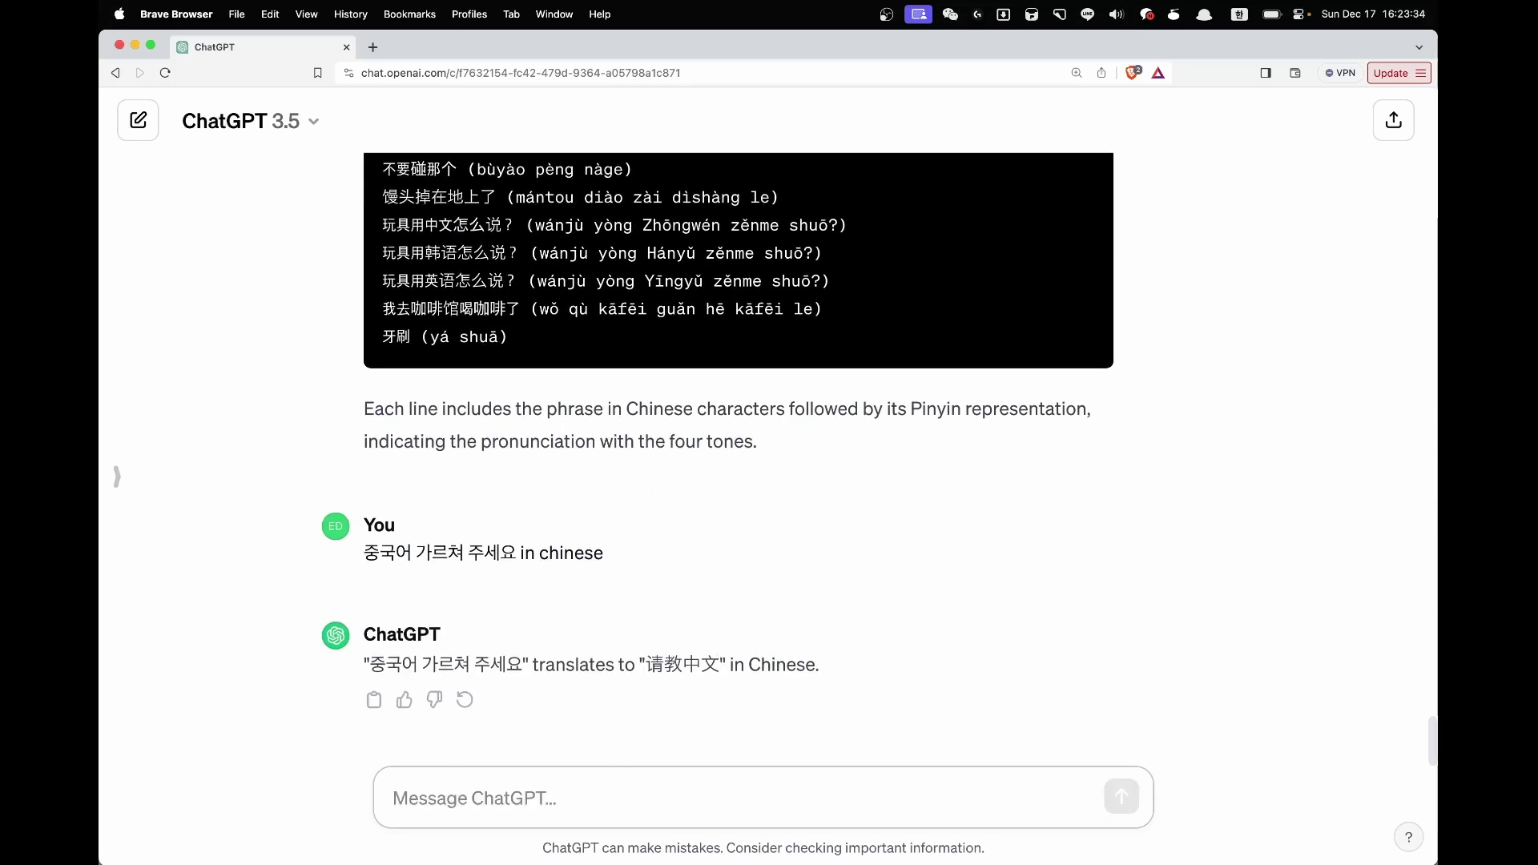
Step: Send ChatGPT the prompt "I need its chinese character and pinyin in tsv form"
text(I need its)
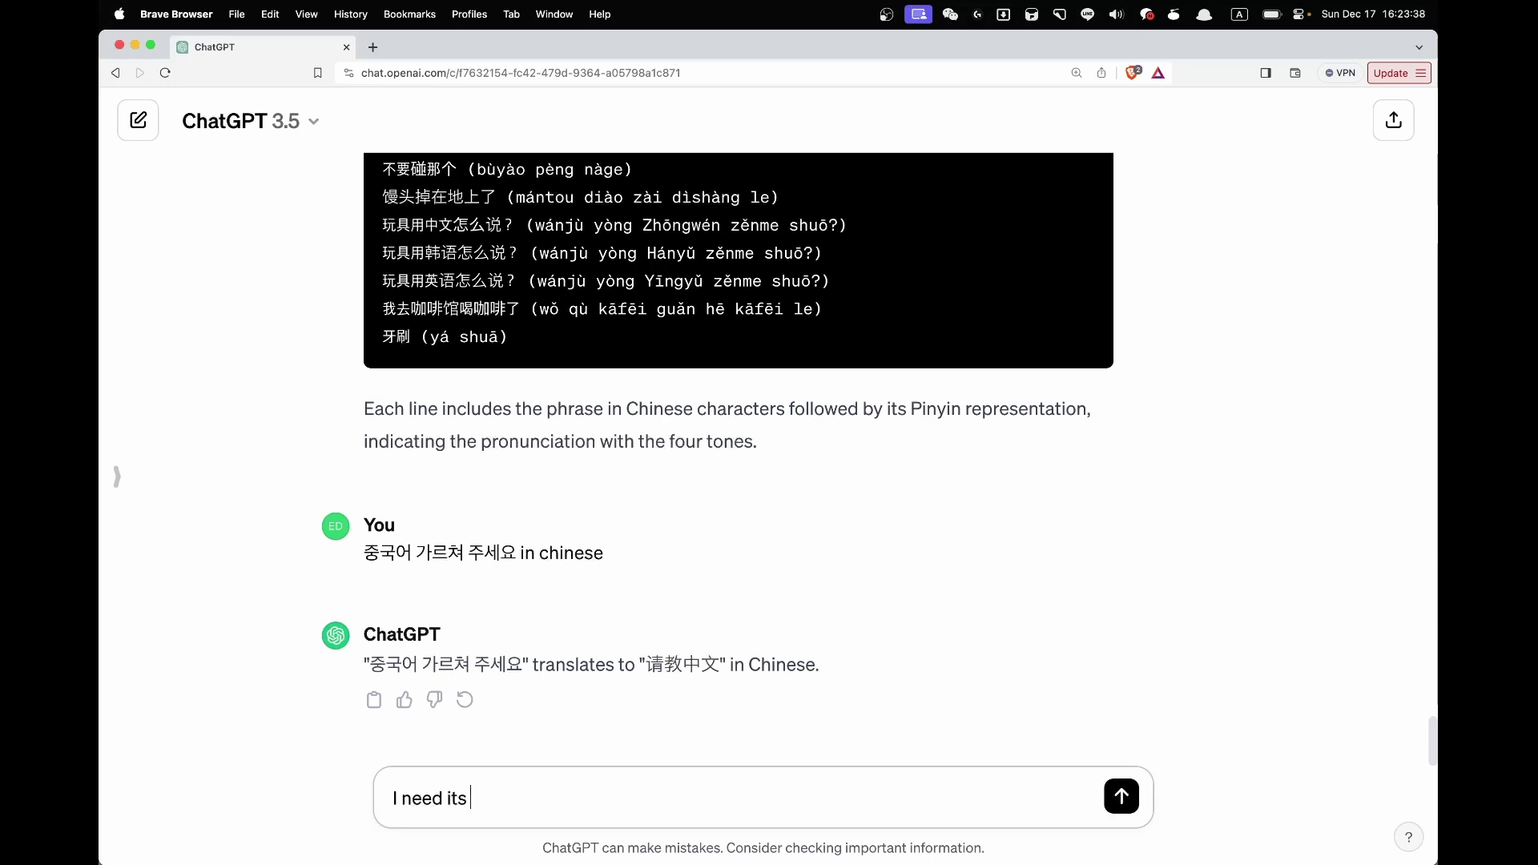
text( chinese c)
text(hara)
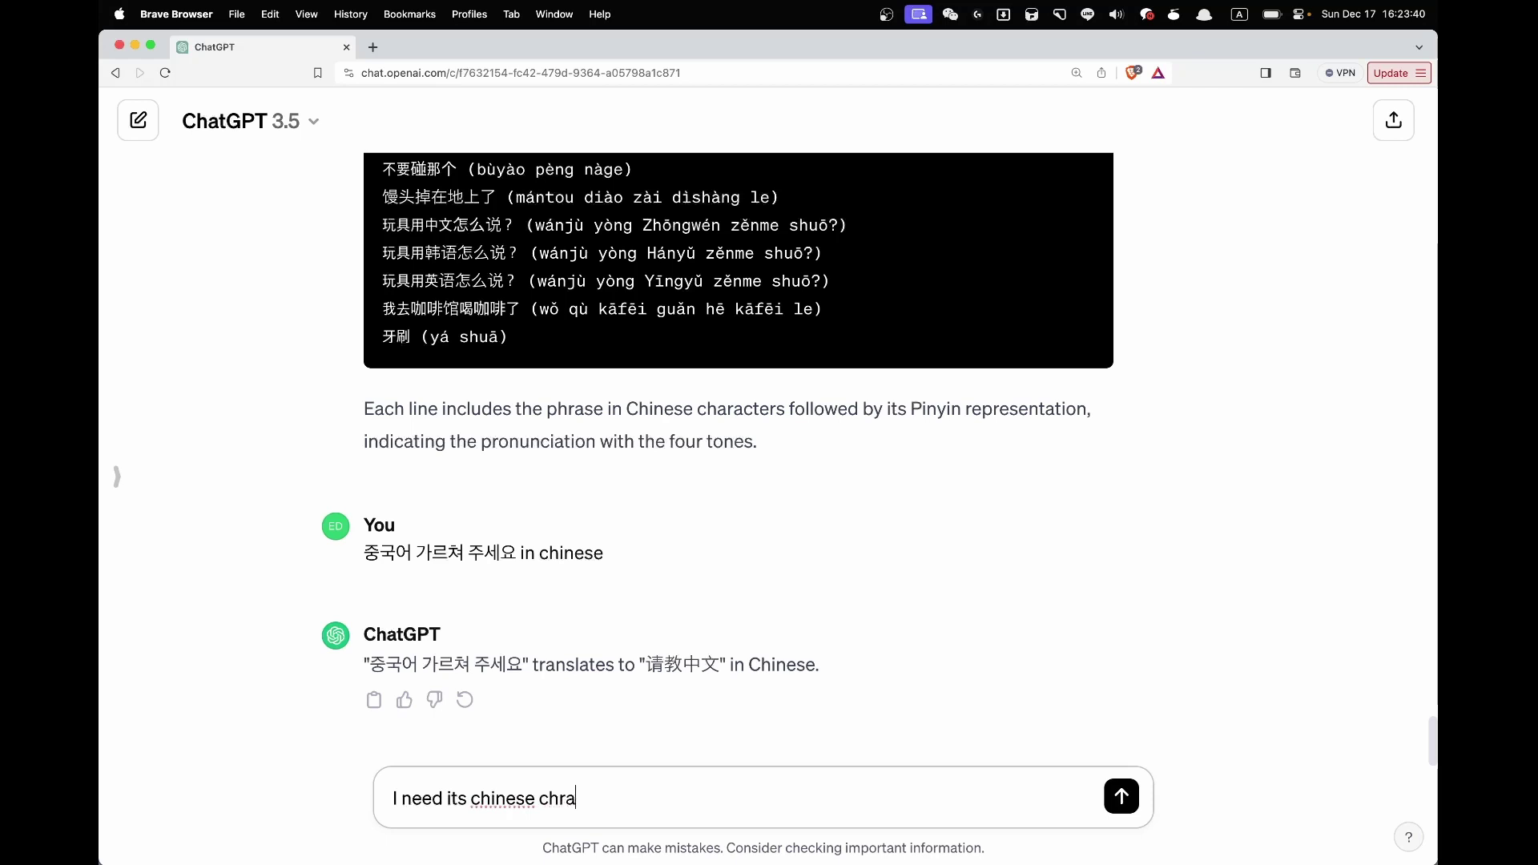
key(BackSpace)
key(BackSpace)
text(aracter and pin)
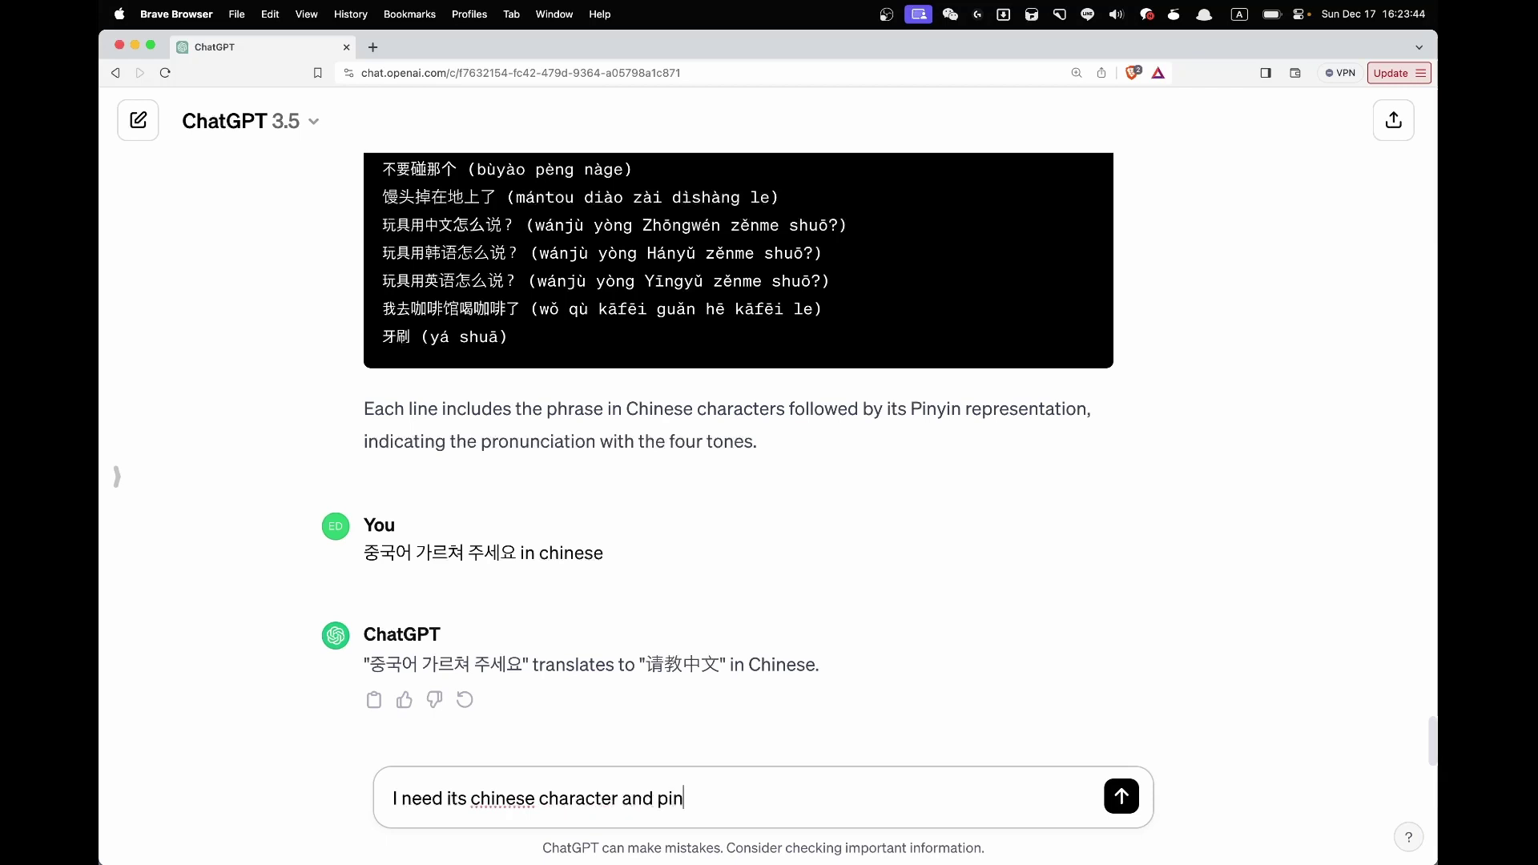
text(yin in tsv form)
key(Return)
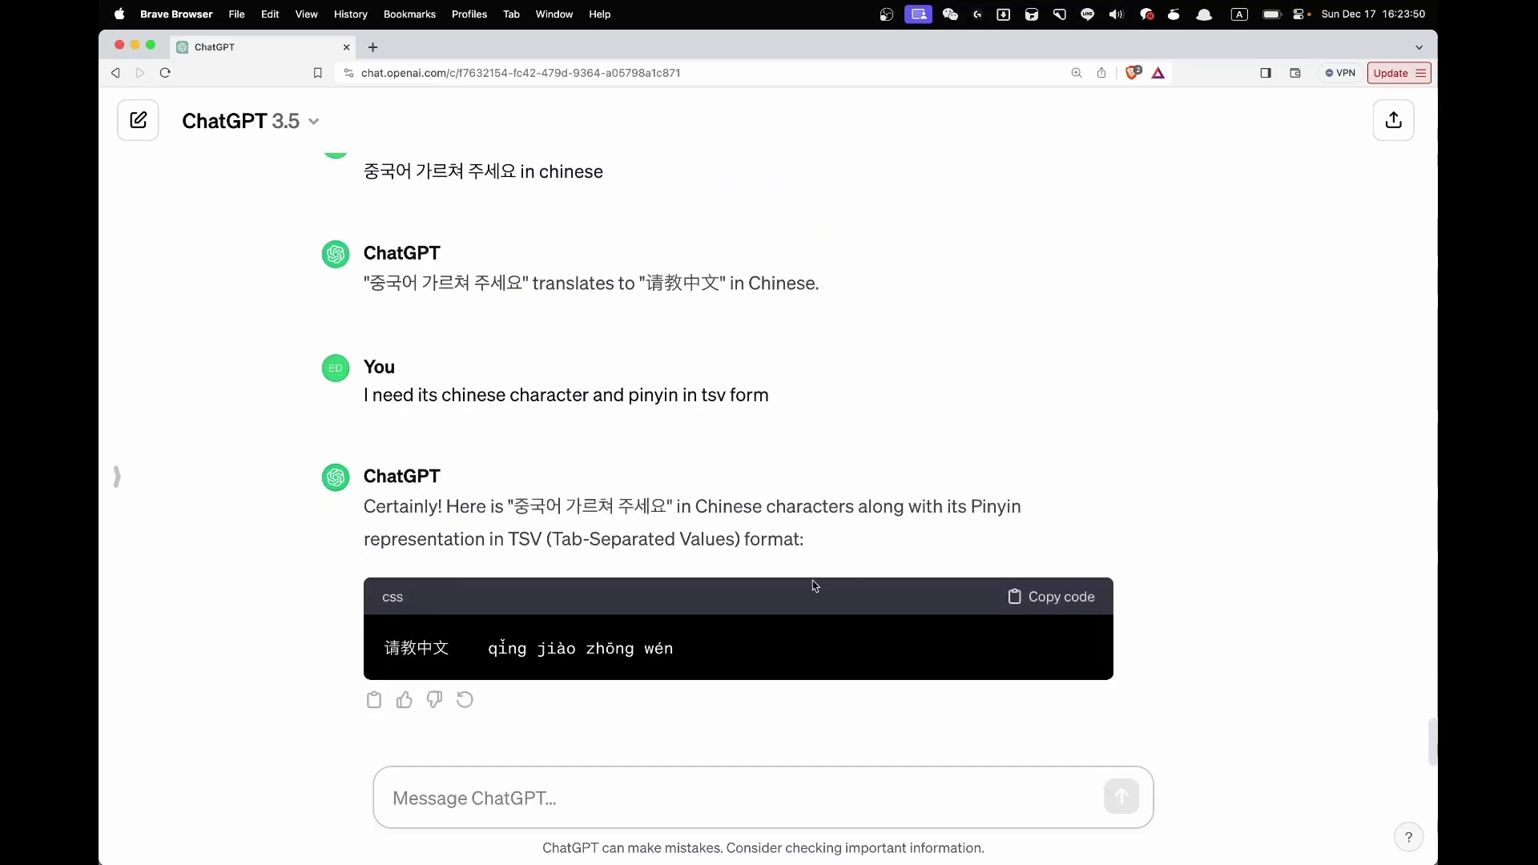
Step: Try to copy the line "请教中文 qǐng jiào zhōng wén" from ChatGPT's reply and paste it into cell B2 in Numbers
triple_click(428, 654)
key(super+c)
key(super+Tab)
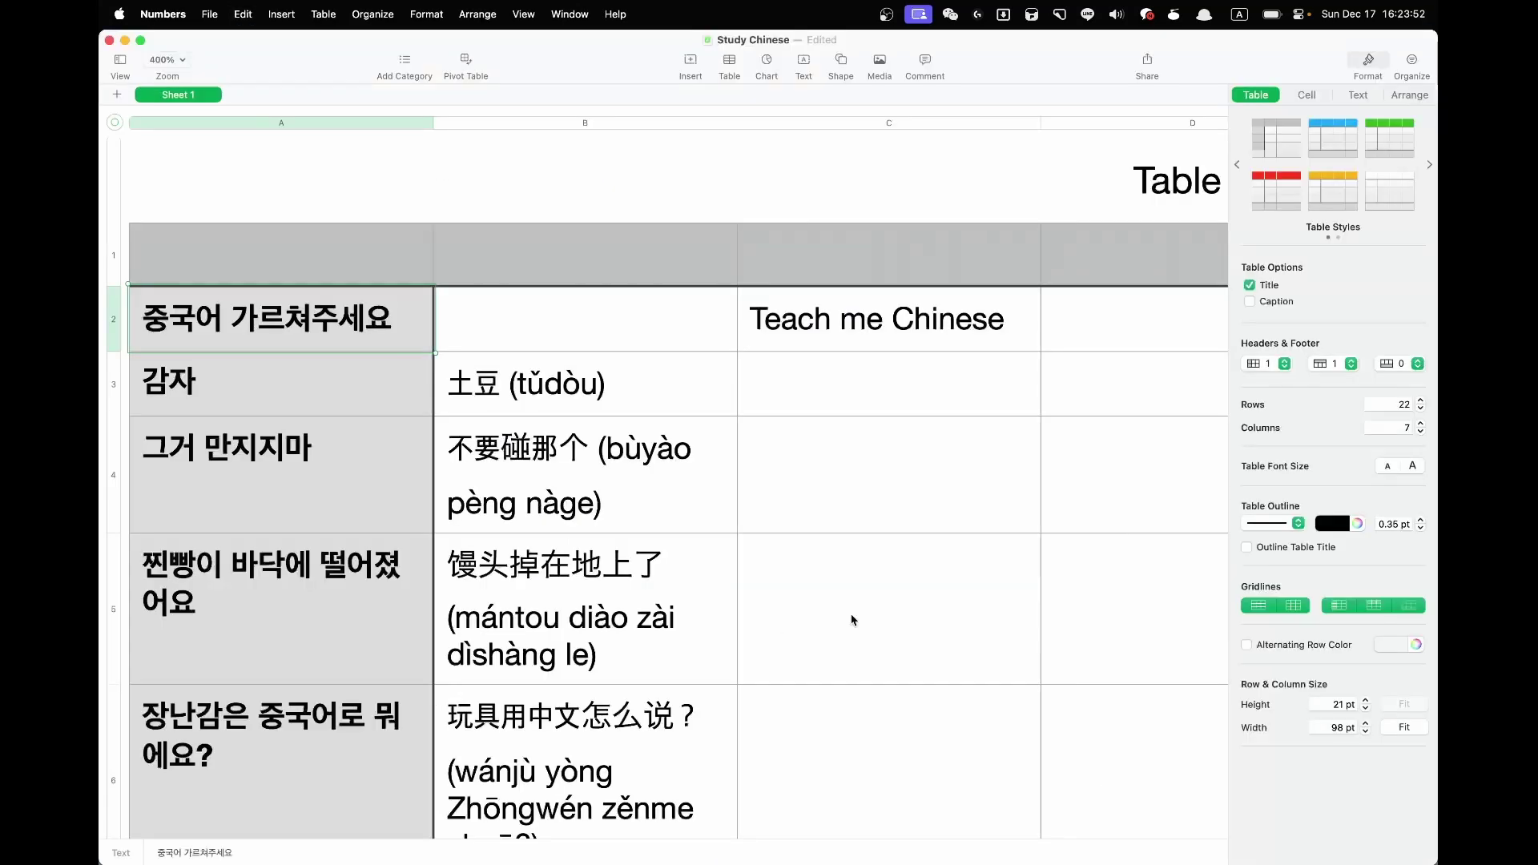
click(620, 317)
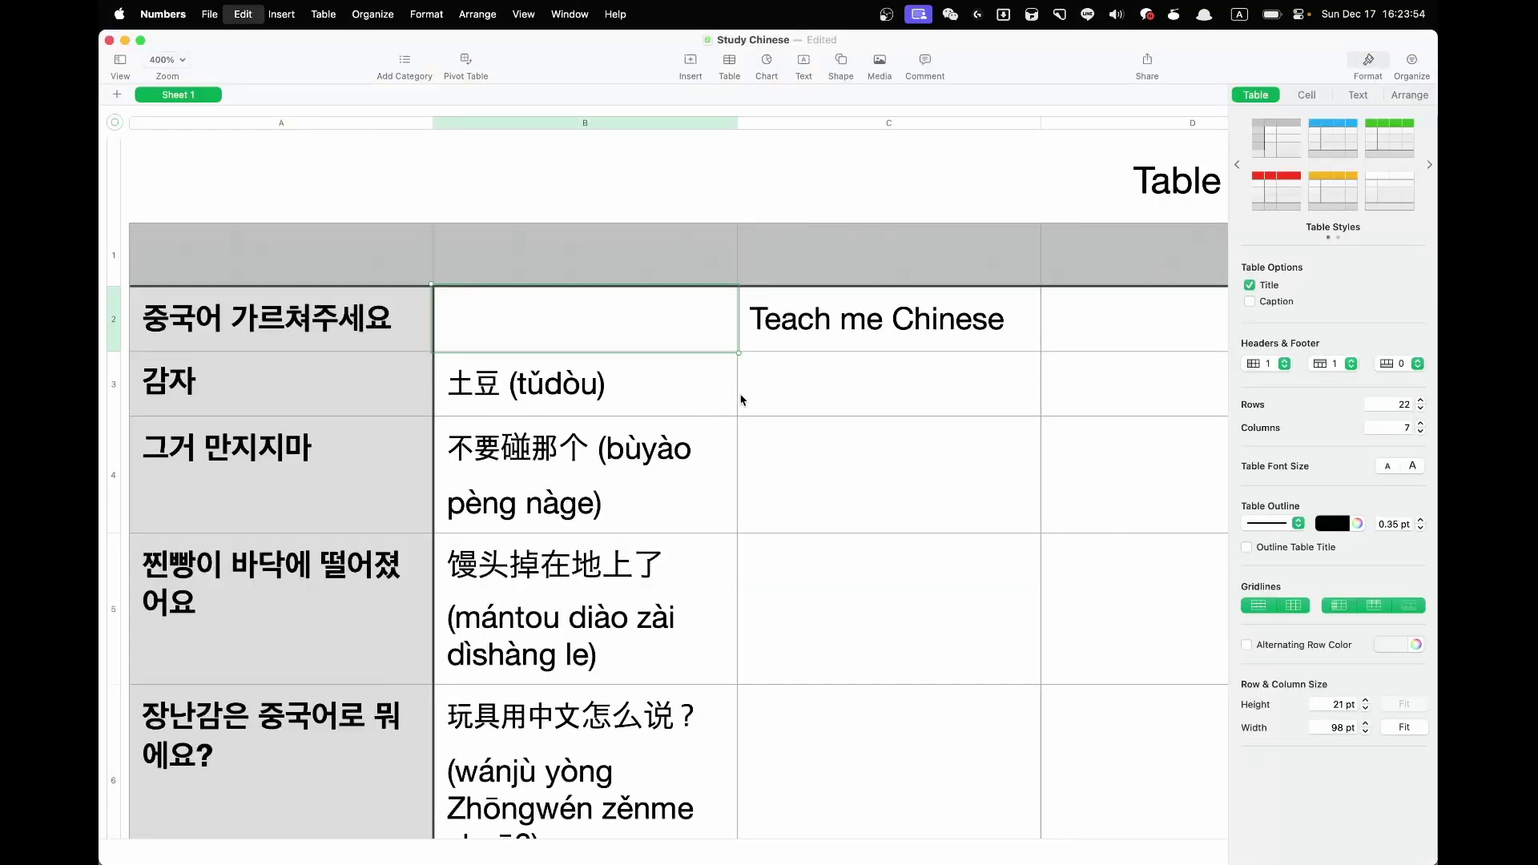
key(super+v)
key(super+z)
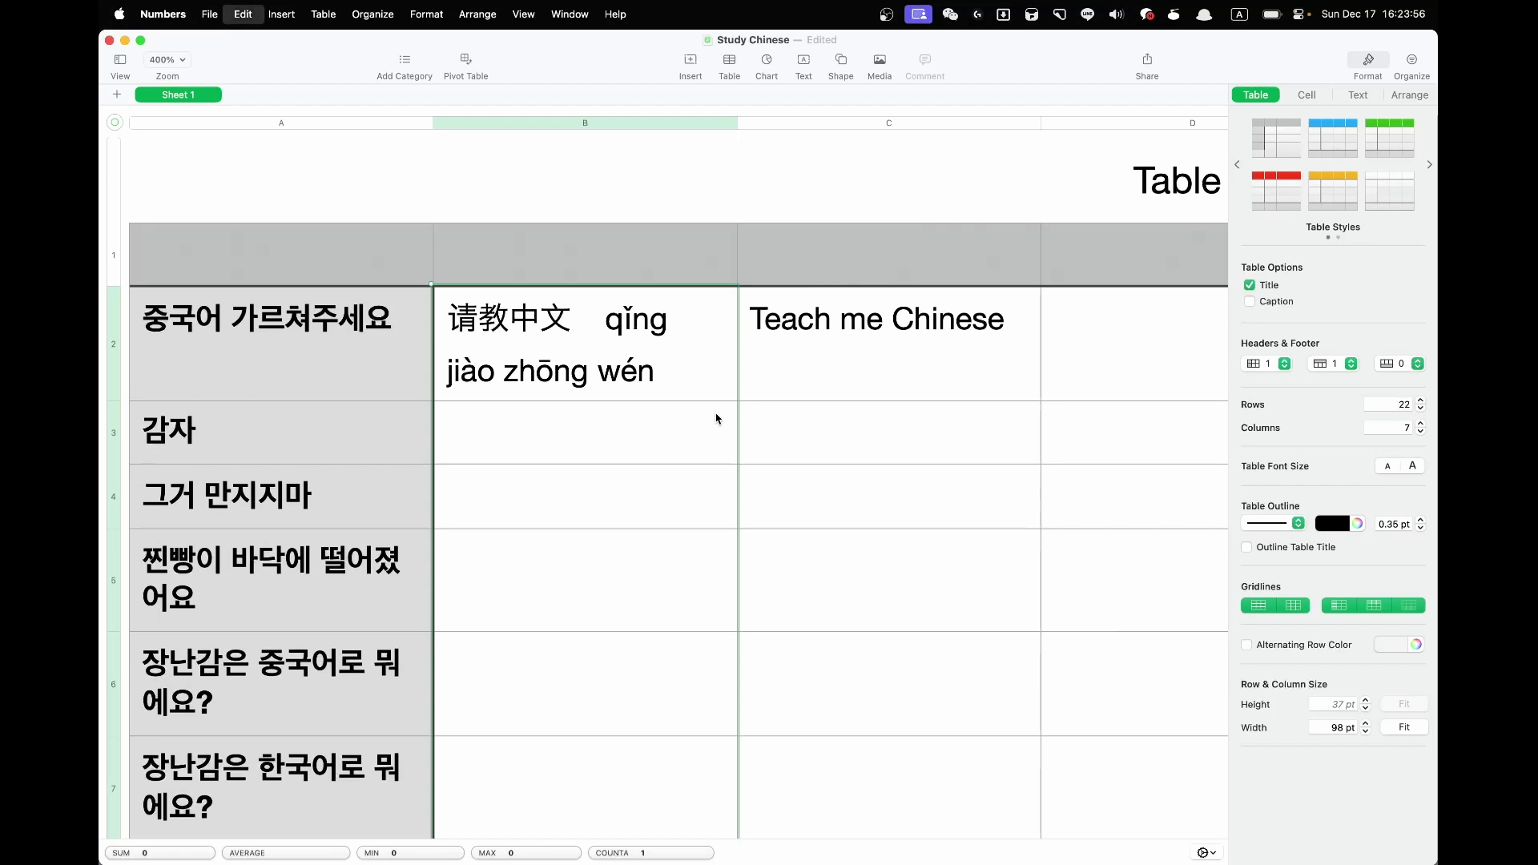
key(super+v)
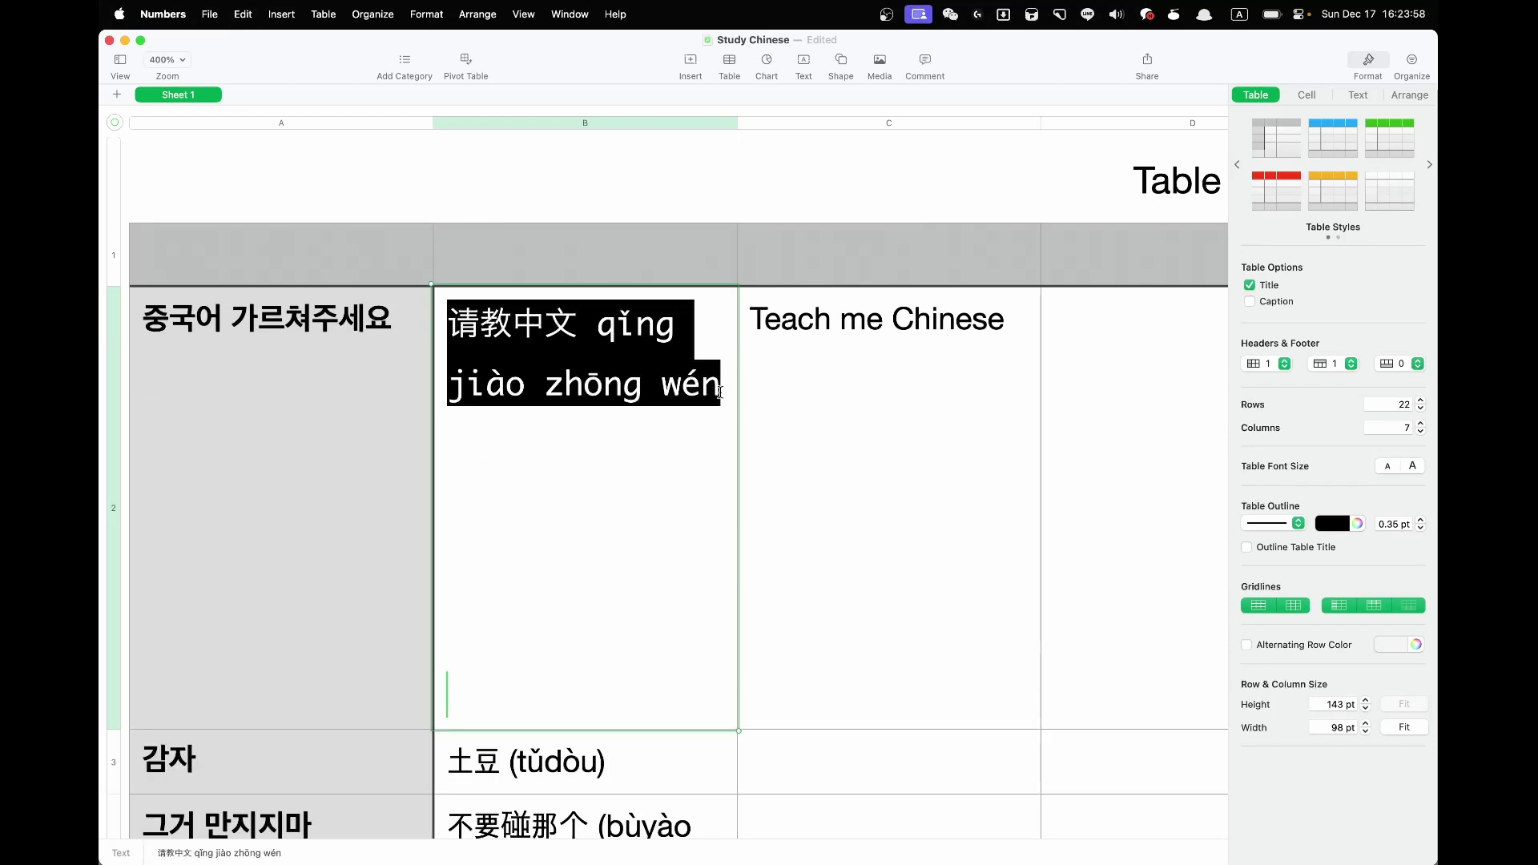
key(super+z)
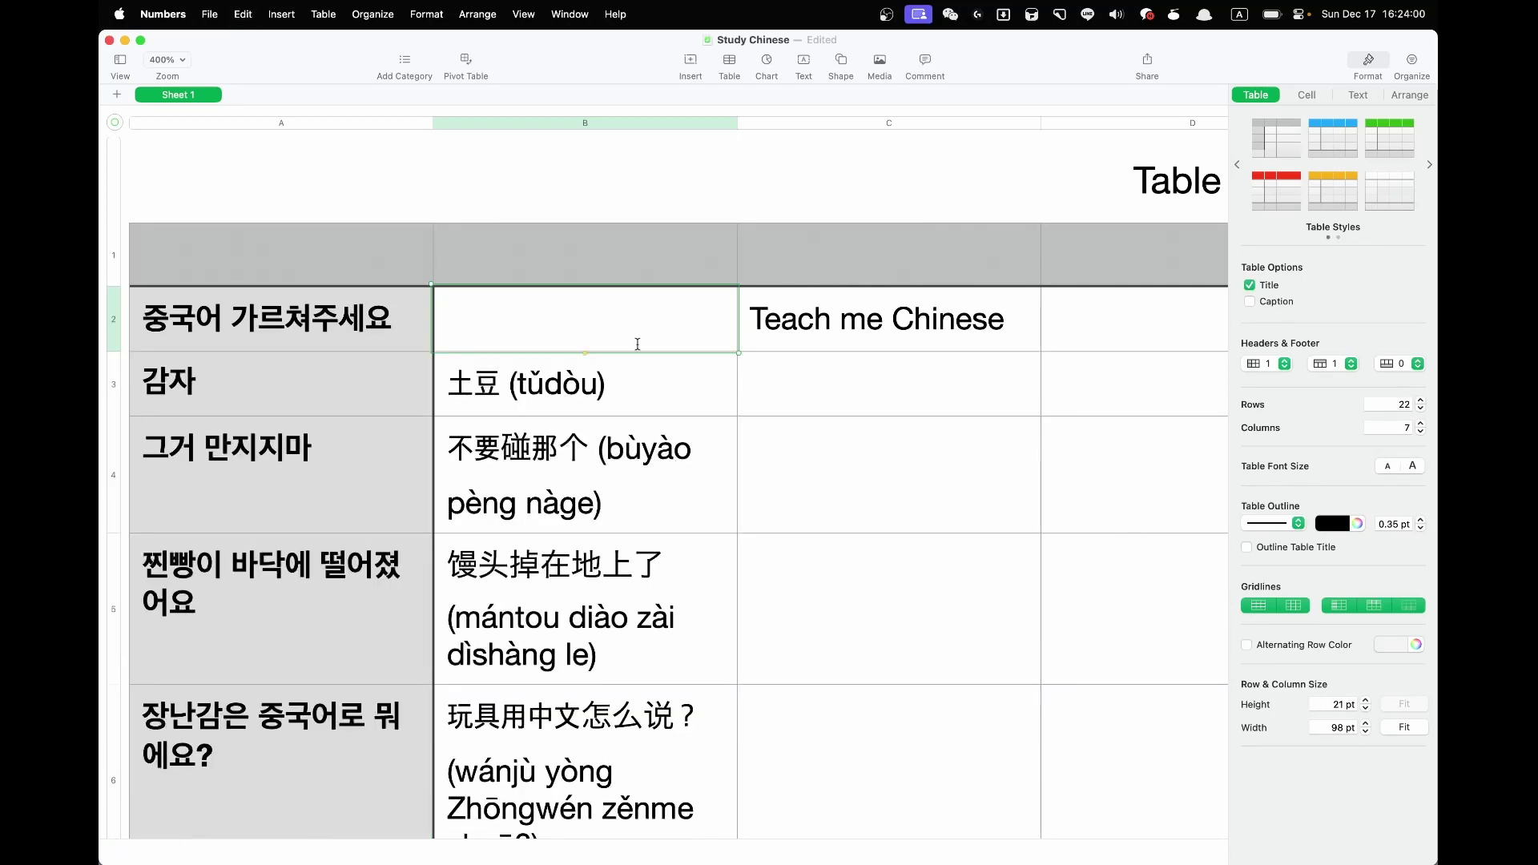
key(Return)
click(606, 316)
Step: Reselect only the text "请教中文 qǐng jiào zhōng wén" in ChatGPT's reply in Brave and paste it into cell B2 in Numbers
key(super+Tab)
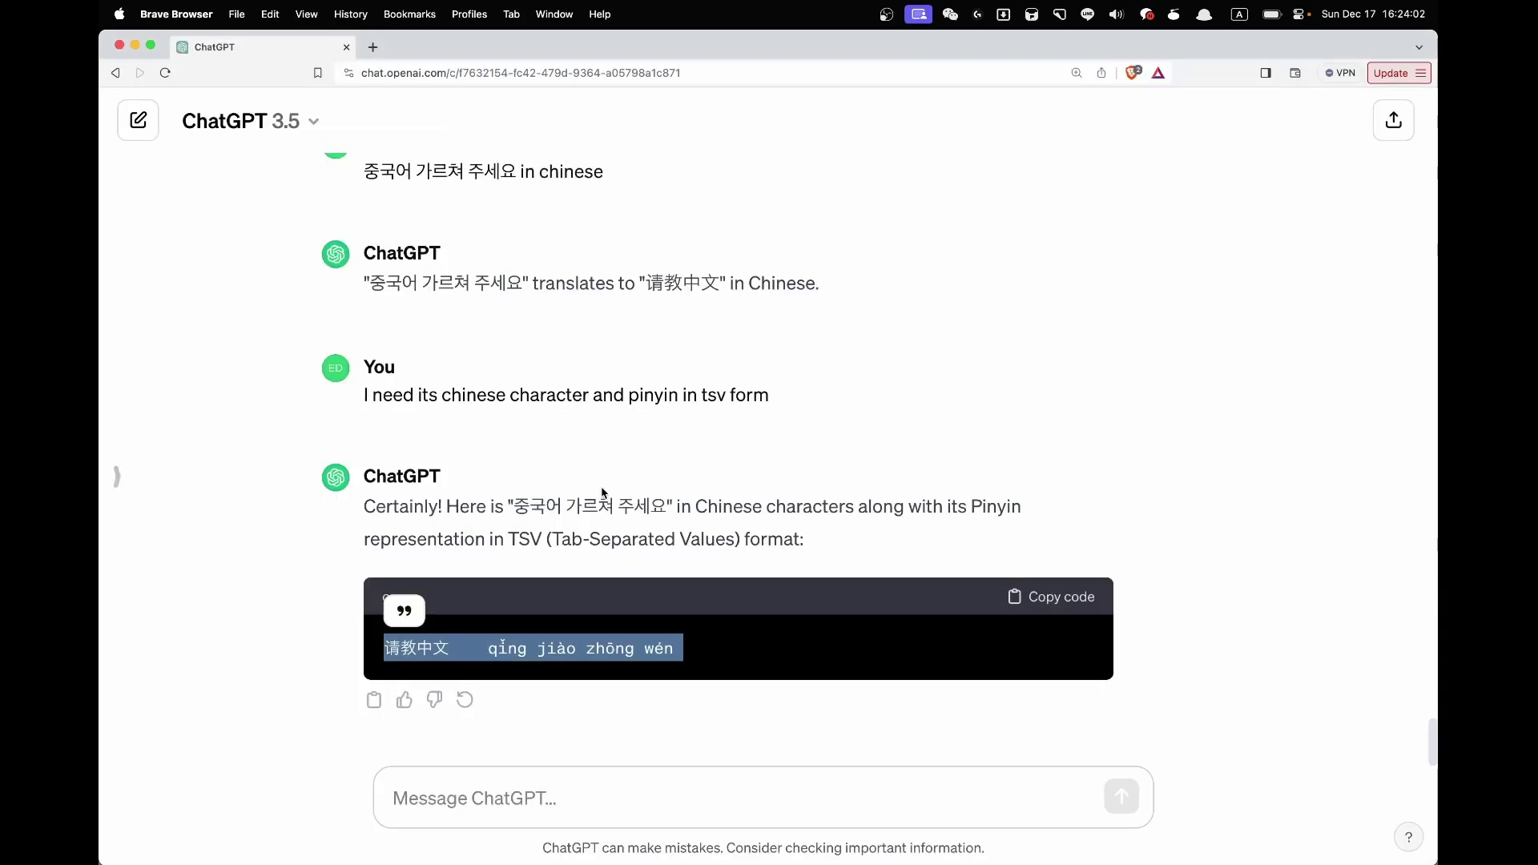
click(615, 630)
drag(678, 651, 388, 647)
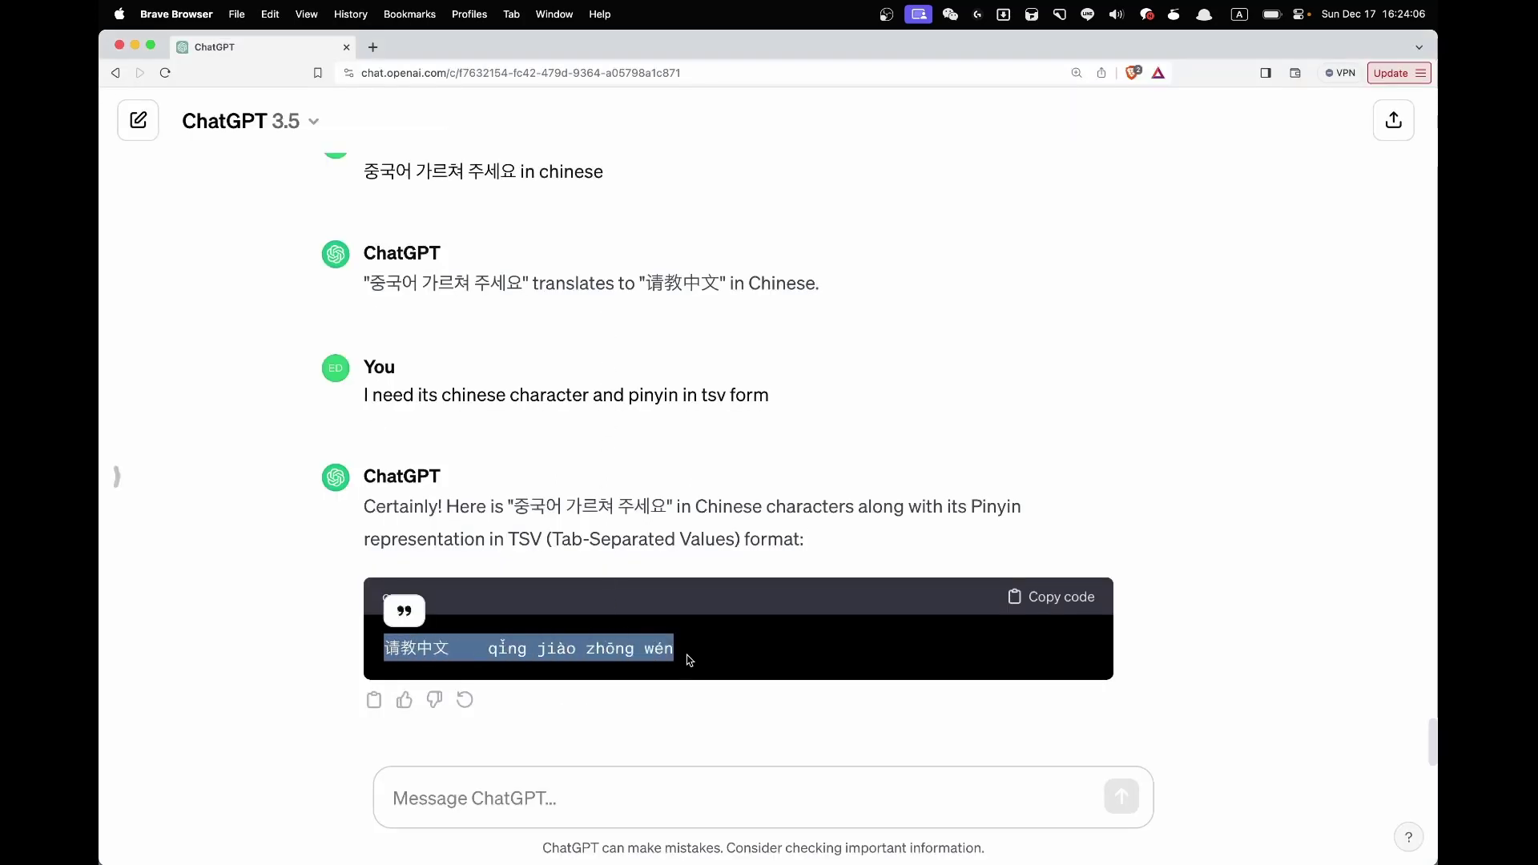
key(super+Tab)
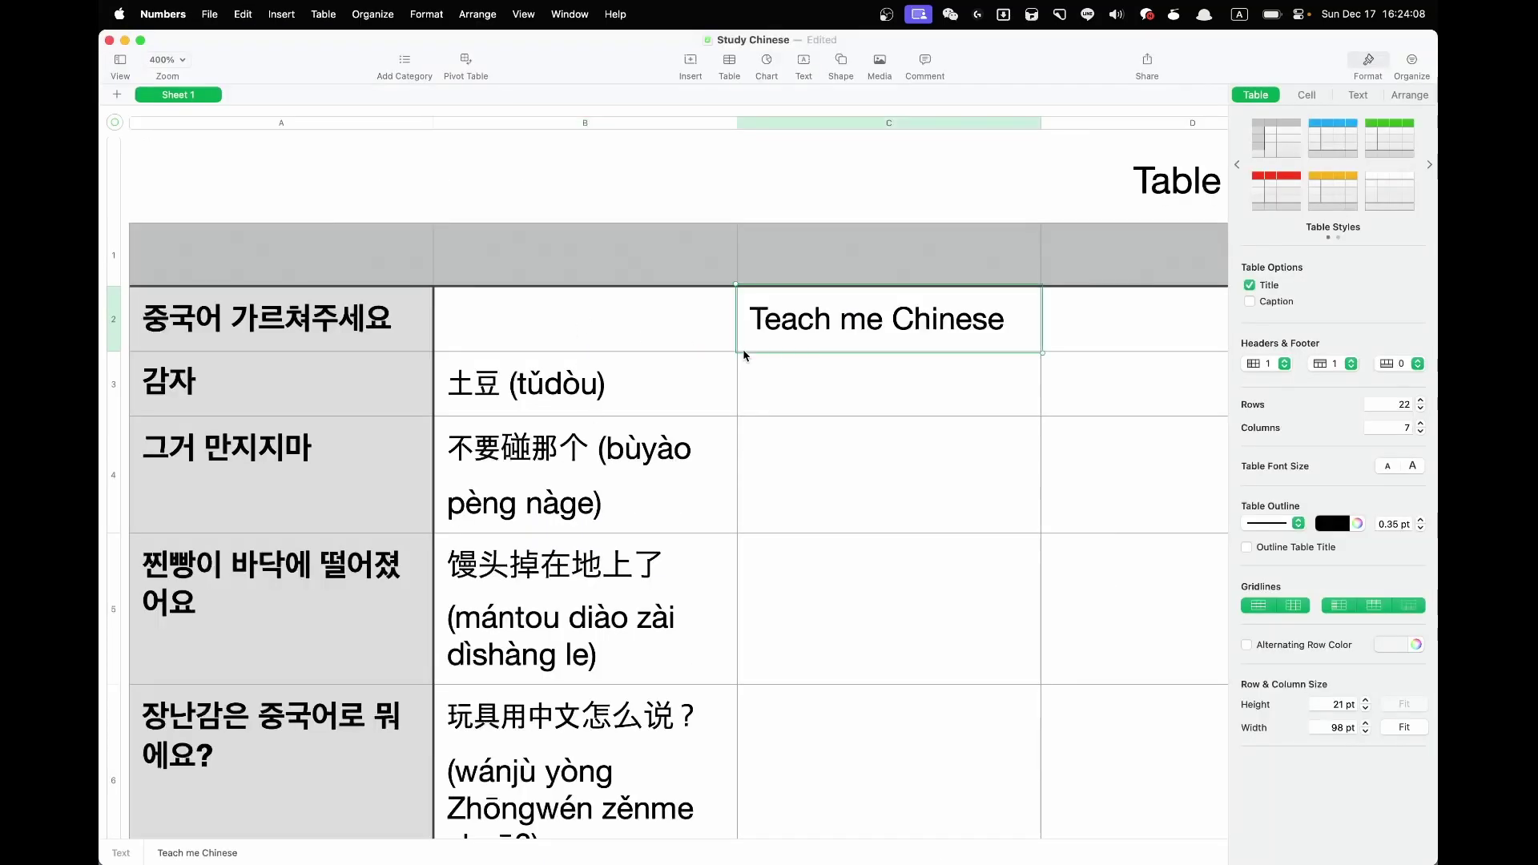
key(super+v)
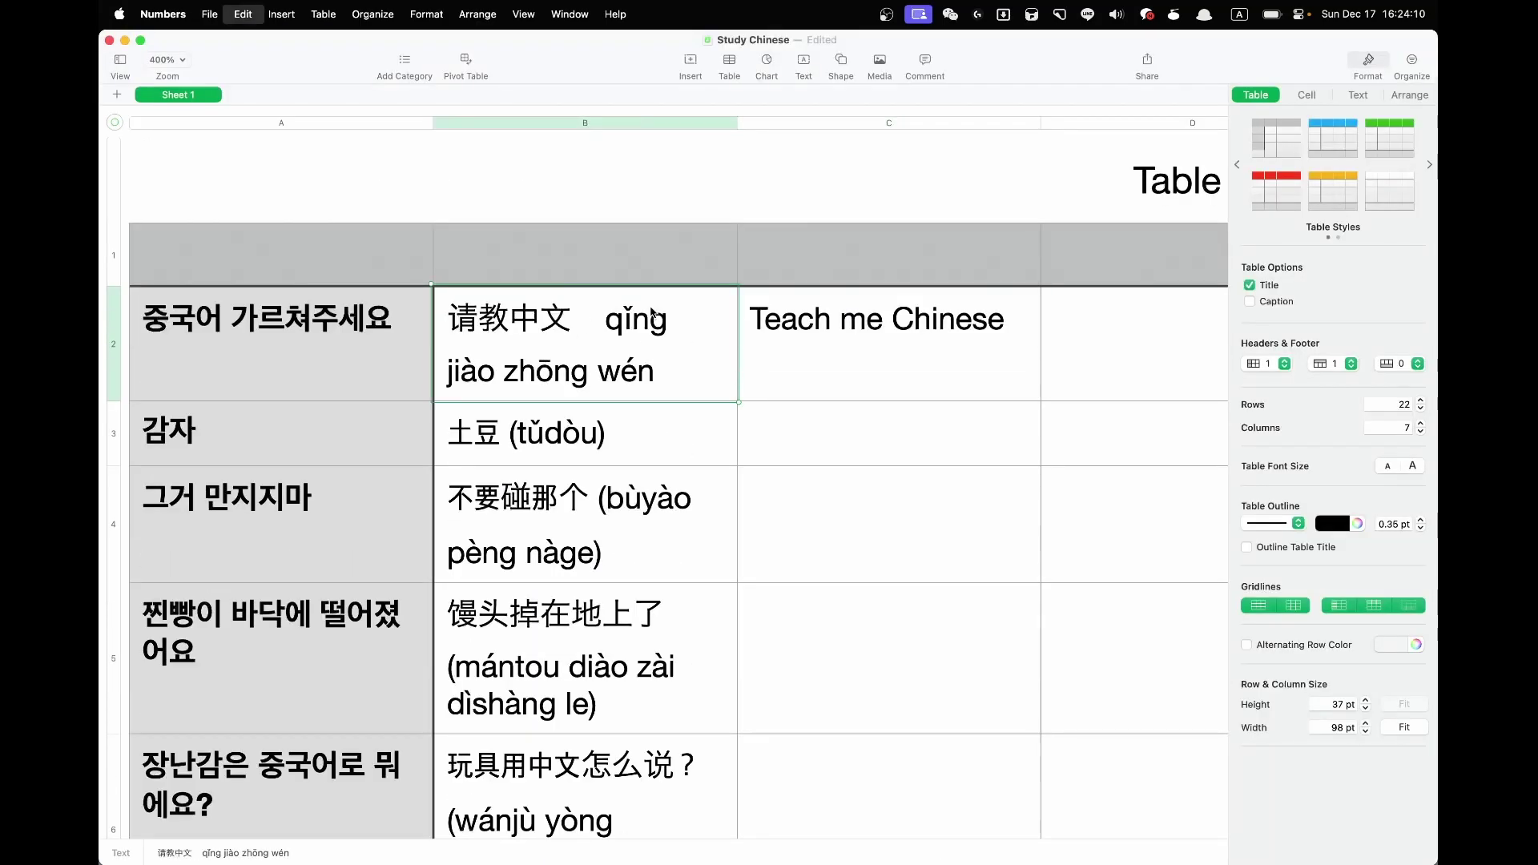
click(748, 388)
click(661, 398)
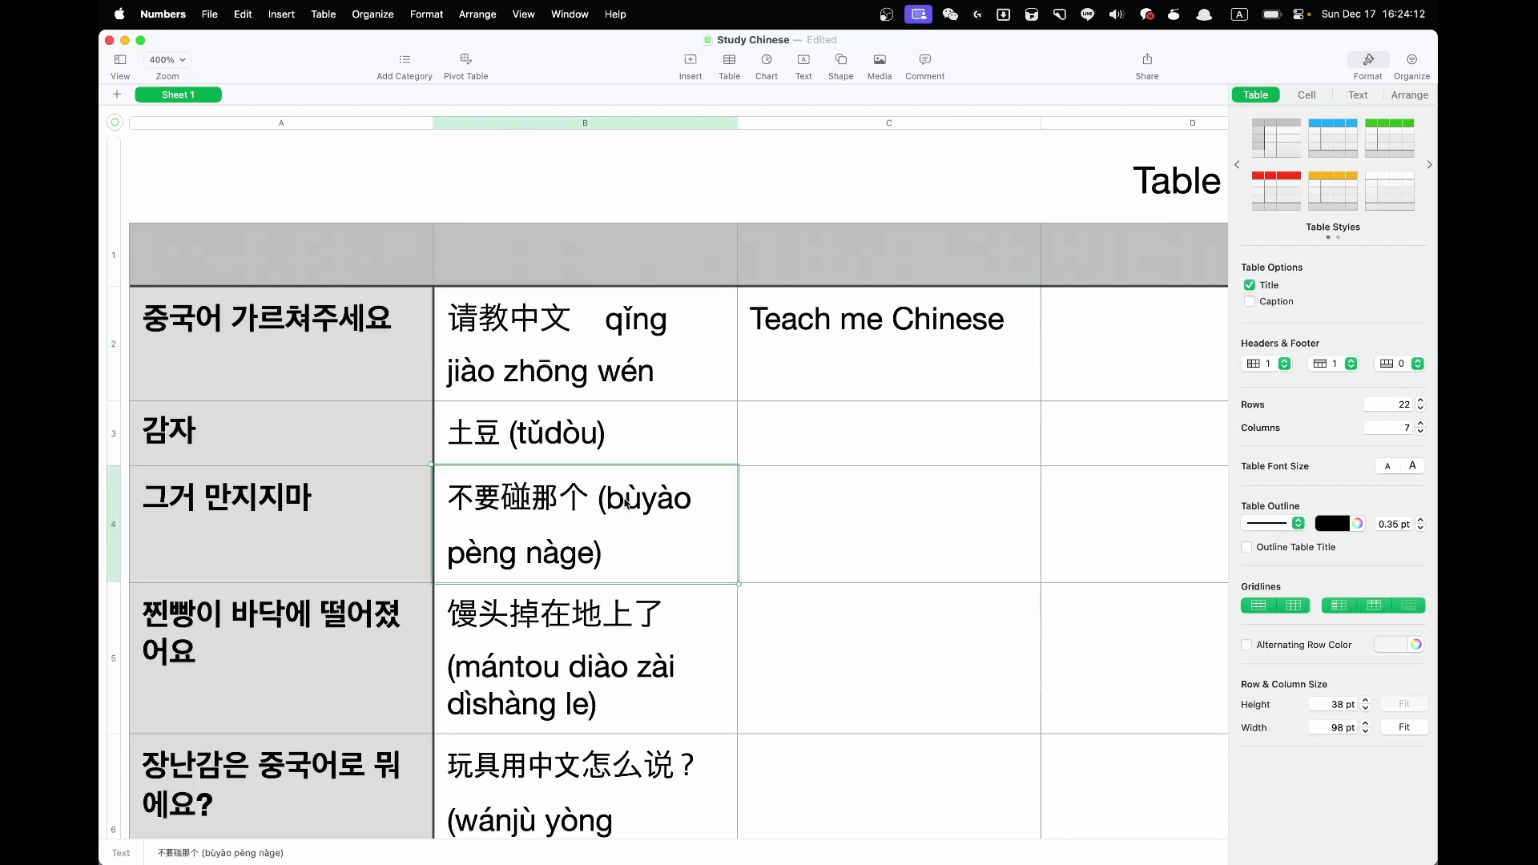
Step: Reformat cell B2 as "请教中文 (qǐng jiào zhōng wén)", replacing the wide gap with one space and enclosing the Pinyin in parentheses
click(597, 329)
key(Right)
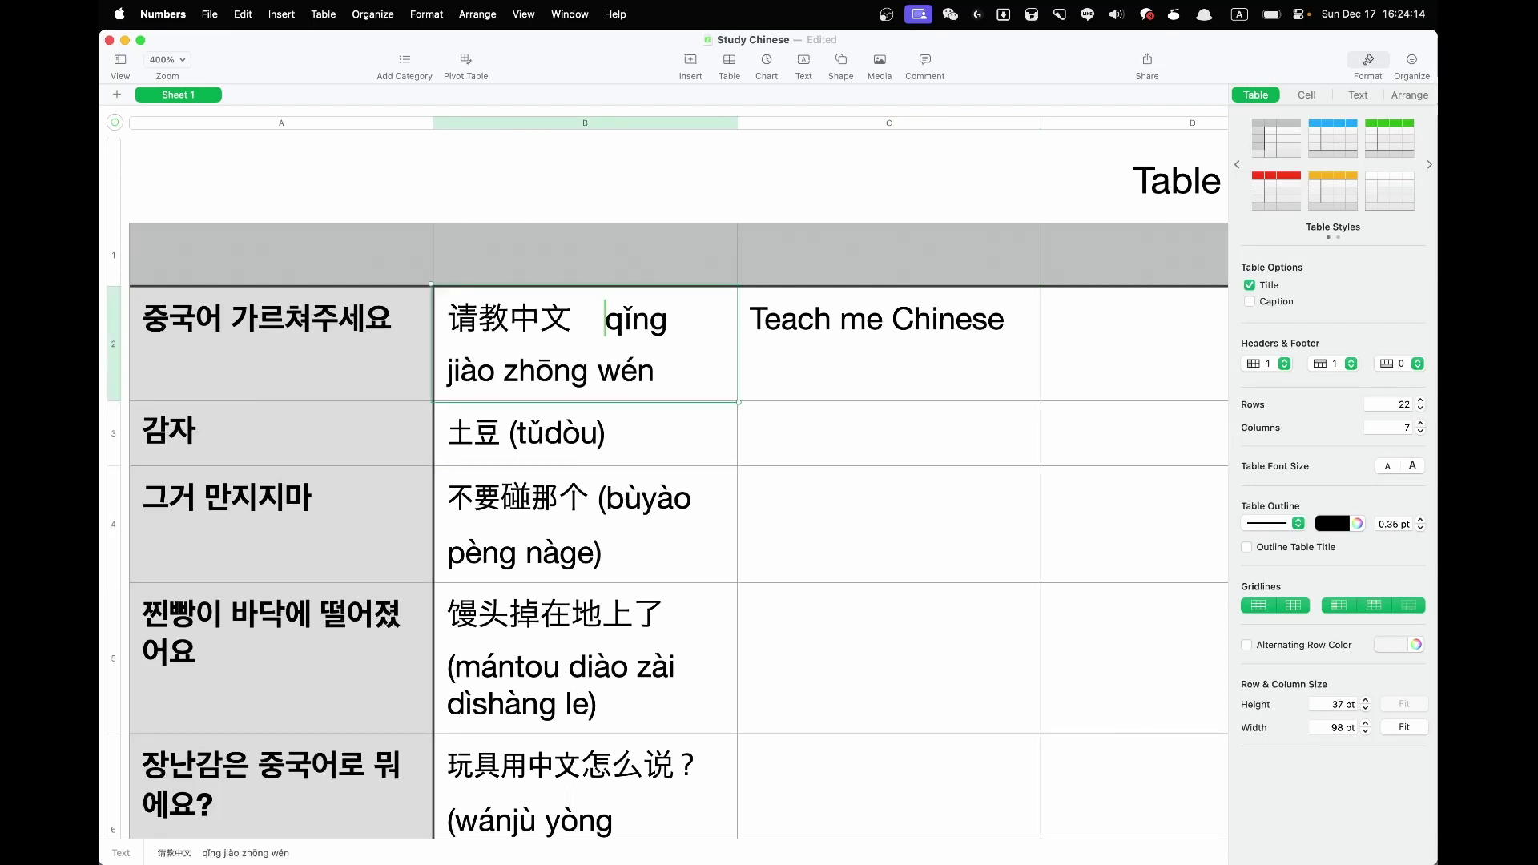
key(BackSpace)
text(()
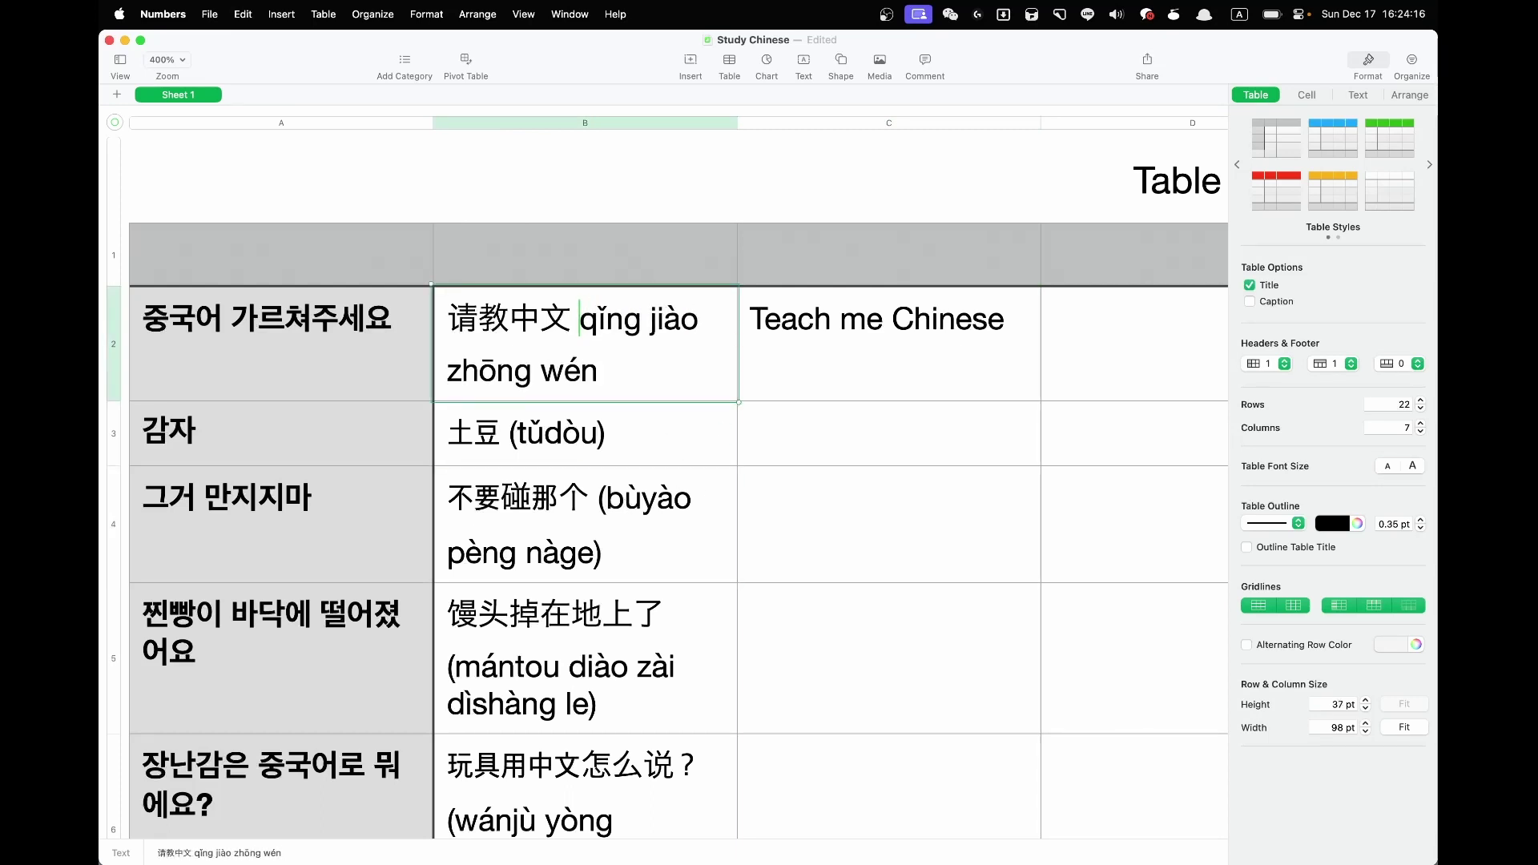
key(Right)
key(Right)
key(Right)
key(Right)
key(Right)
key(Right)
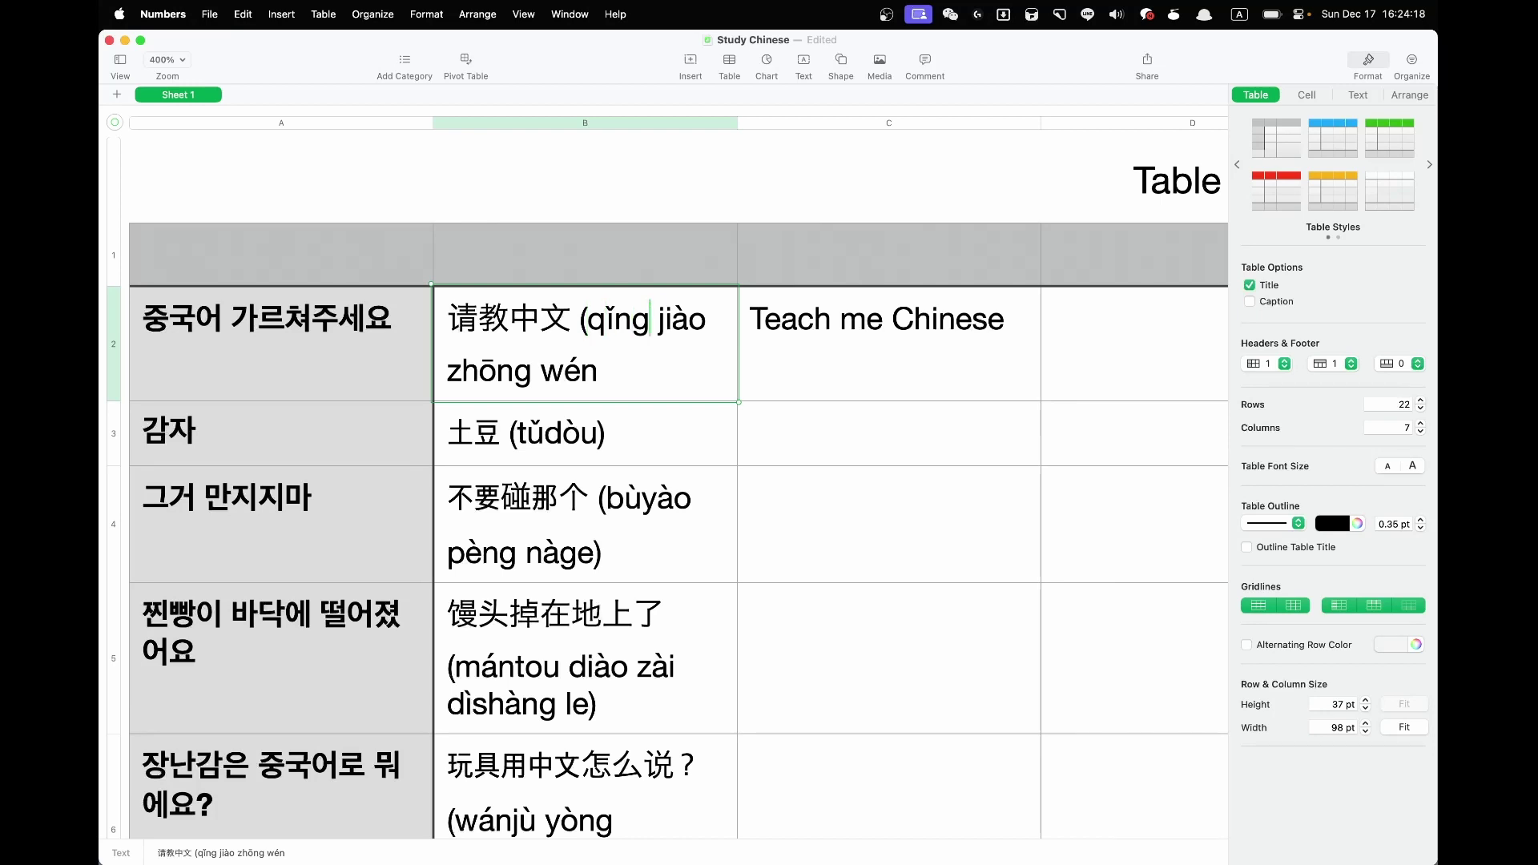
key(Down)
text())
key(super+Up)
key(Right)
key(Right)
key(Right)
key(Right)
key(Right)
key(Right)
key(Right)
key(Right)
key(Right)
key(Right)
key(Right)
key(Right)
key(Right)
key(Right)
key(Right)
Step: Compare the Chinese characters and Pinyin in cell B2 with the Korean phrase beside it and the entries in the rows below
click(668, 576)
click(623, 623)
click(836, 542)
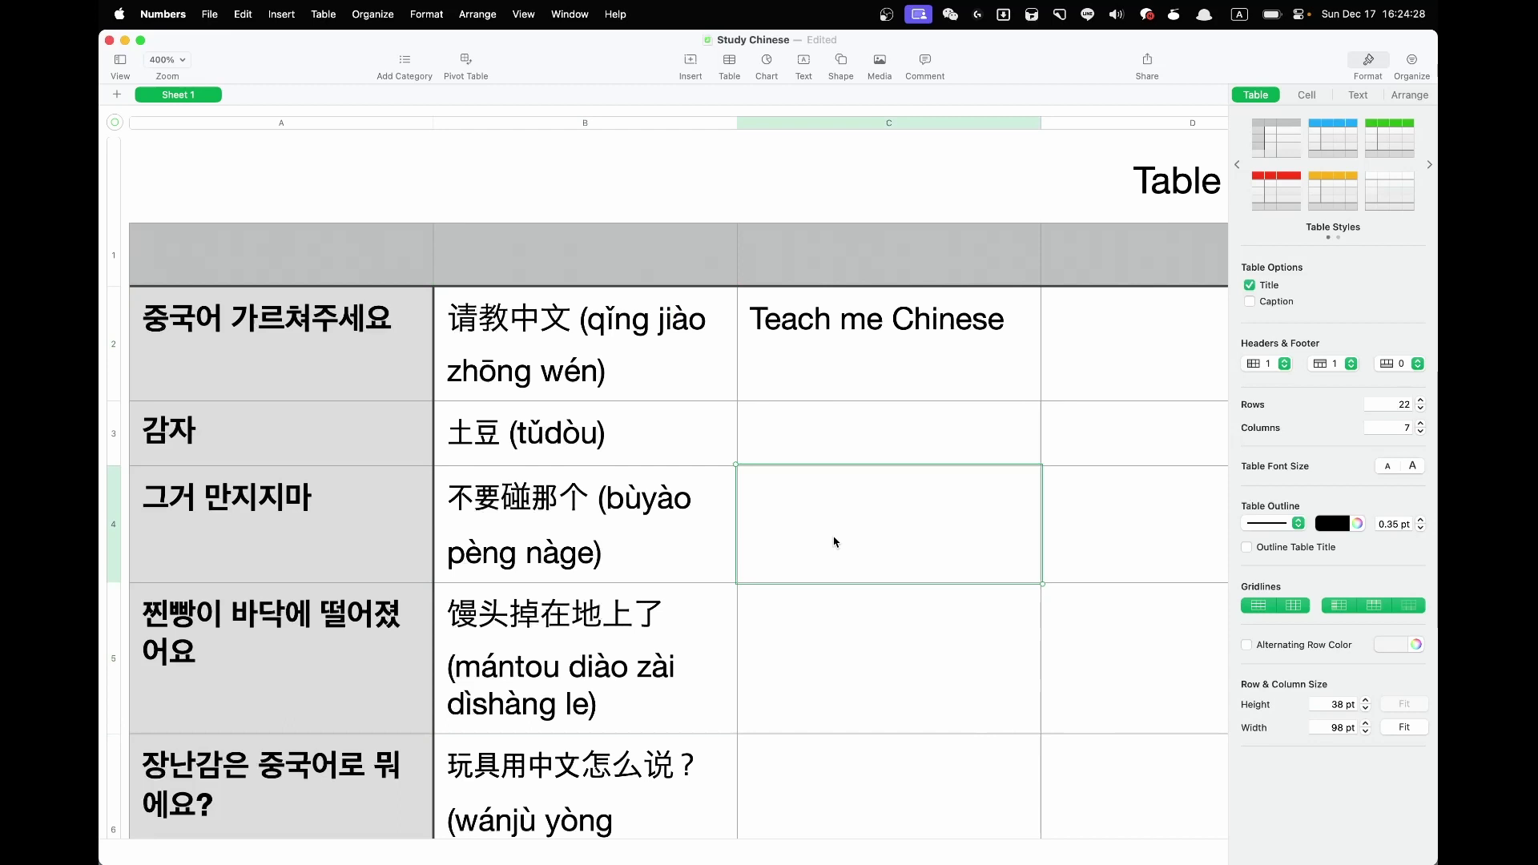
click(655, 498)
click(564, 424)
click(536, 361)
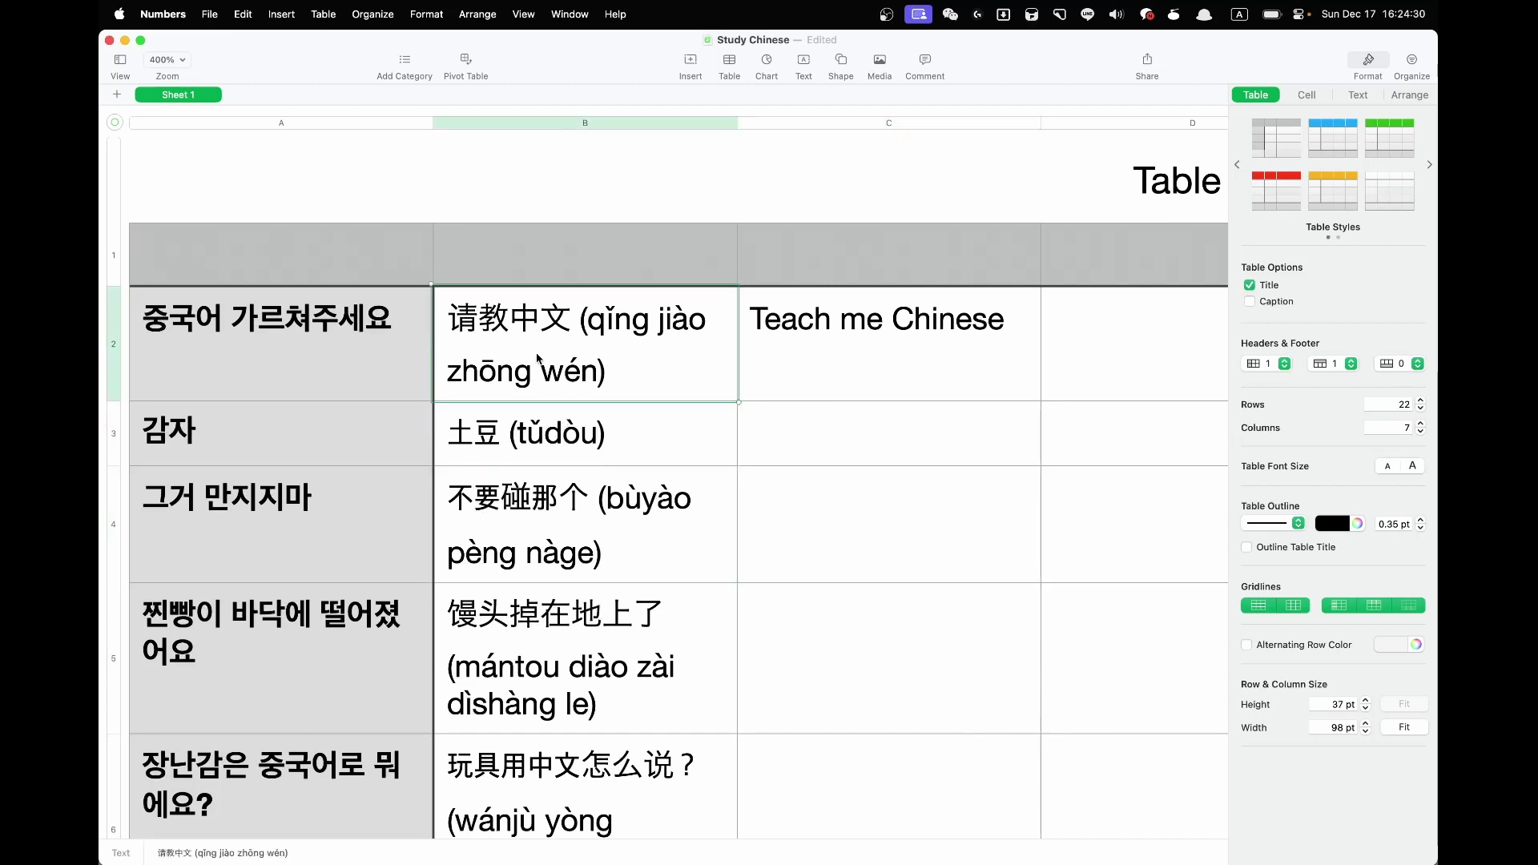
click(364, 356)
click(596, 327)
click(599, 318)
drag(587, 319, 594, 373)
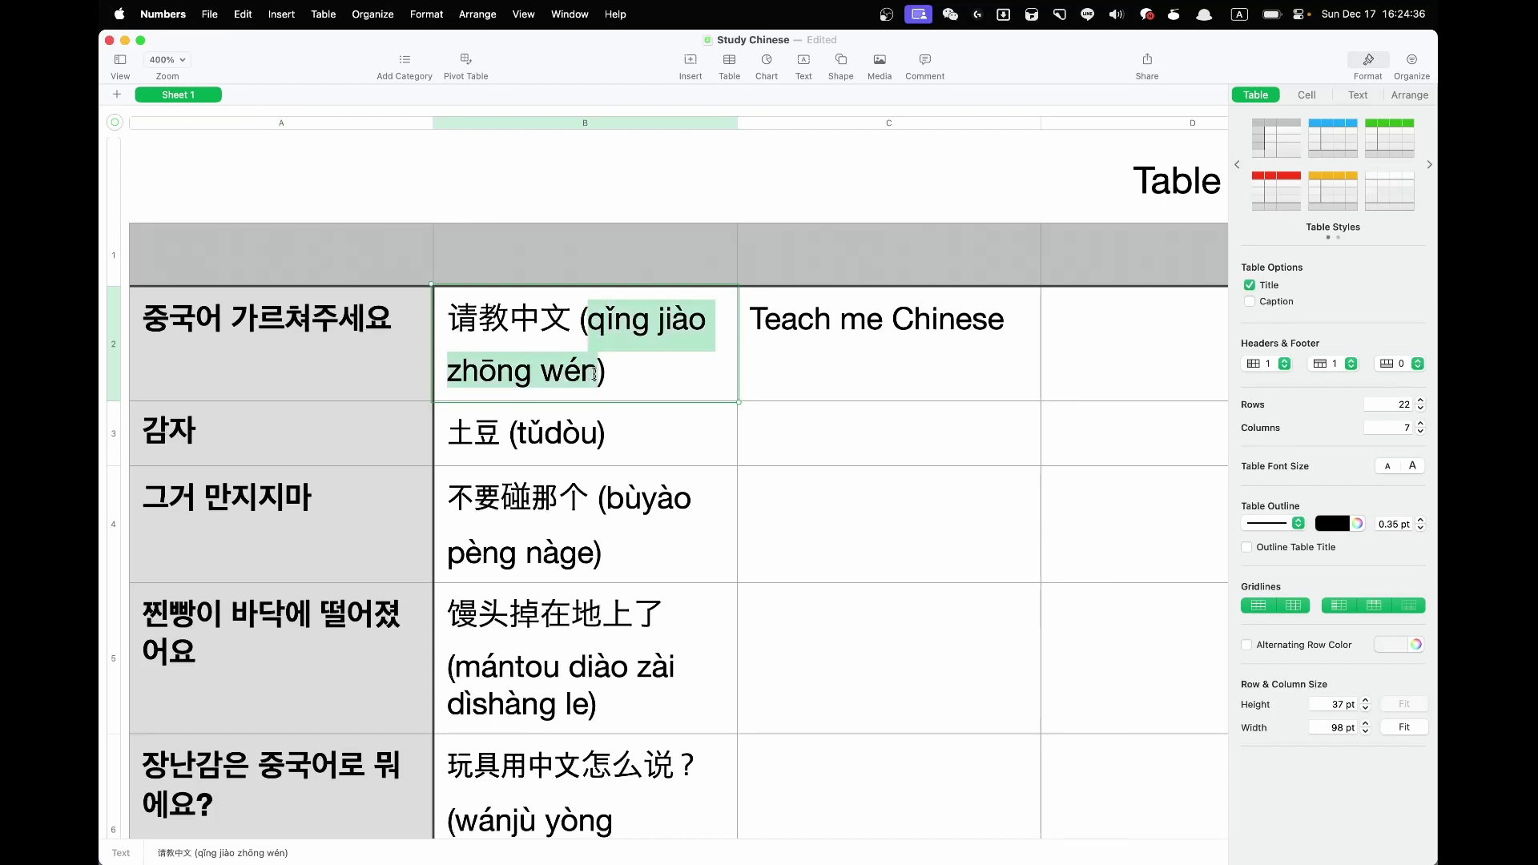
click(594, 373)
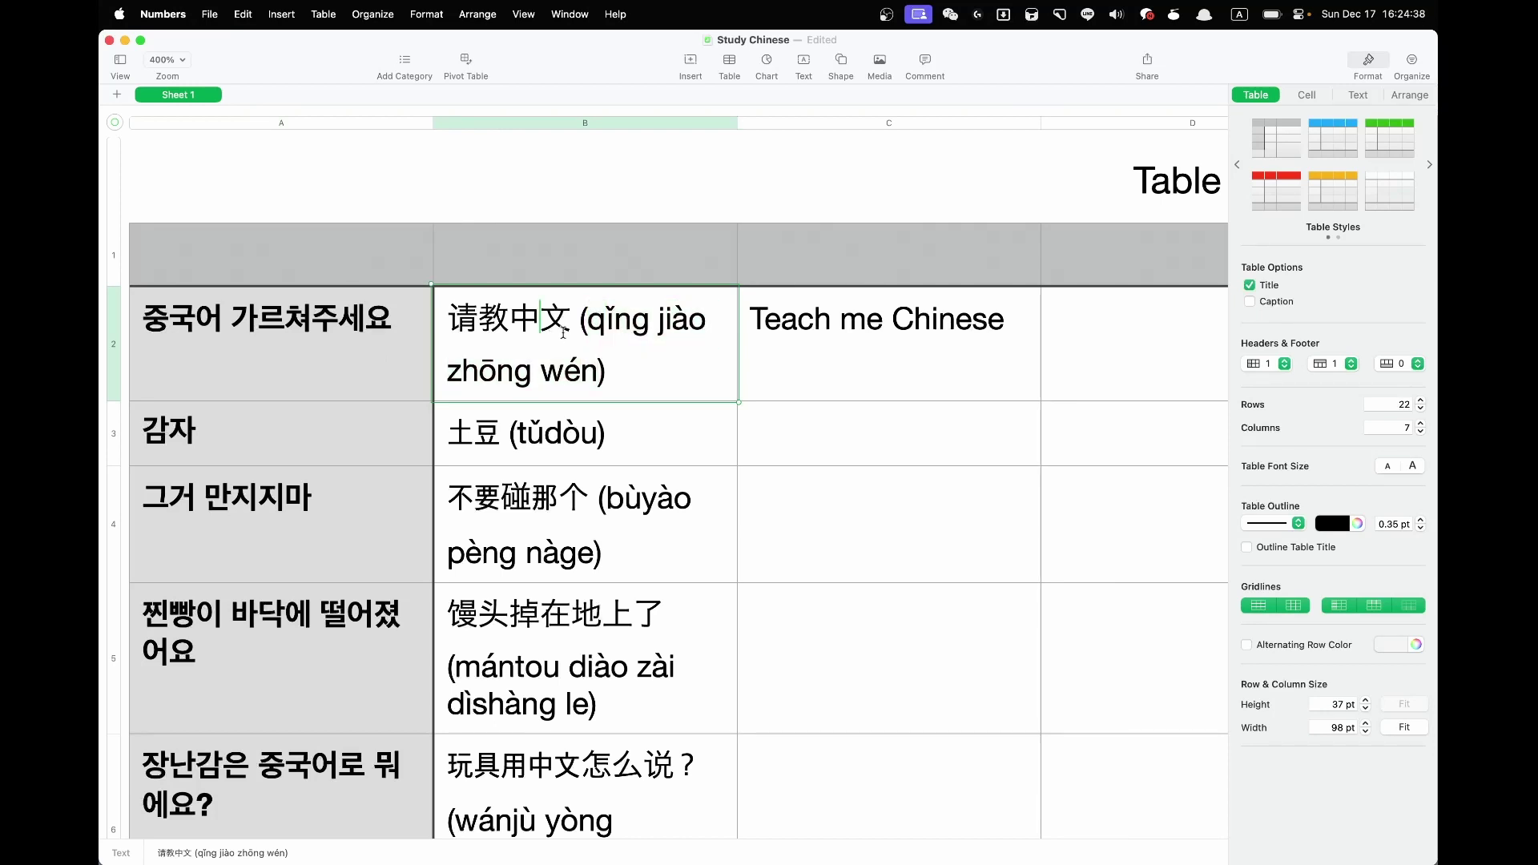
Step: Look up "请教中文" from cell B2 in Google Translate in Brave, with the source language detected automatically
drag(572, 319, 450, 321)
key(alt+space)
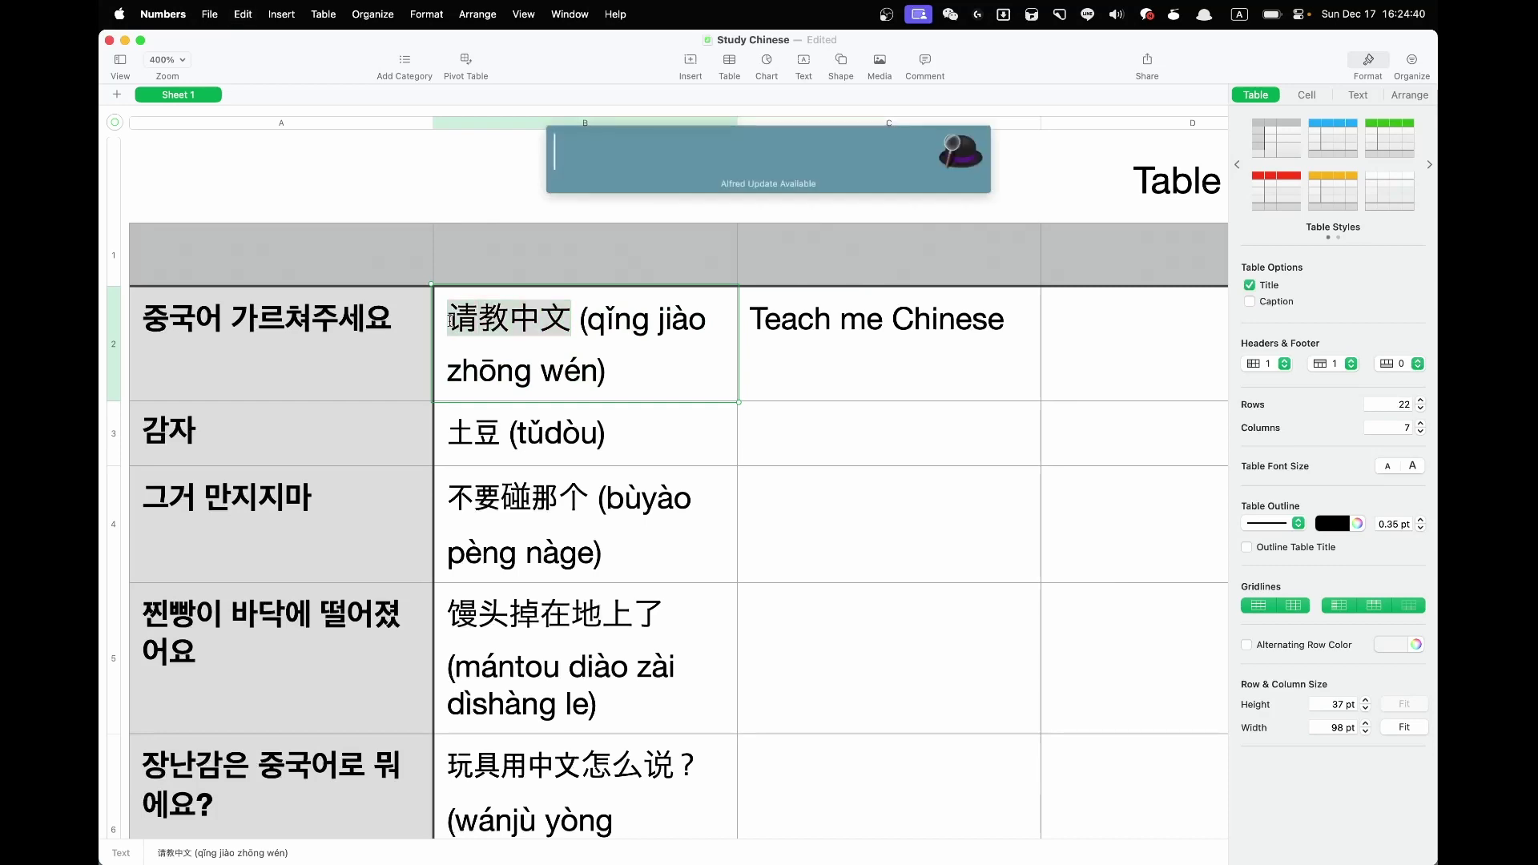
text(translate)
key(Return)
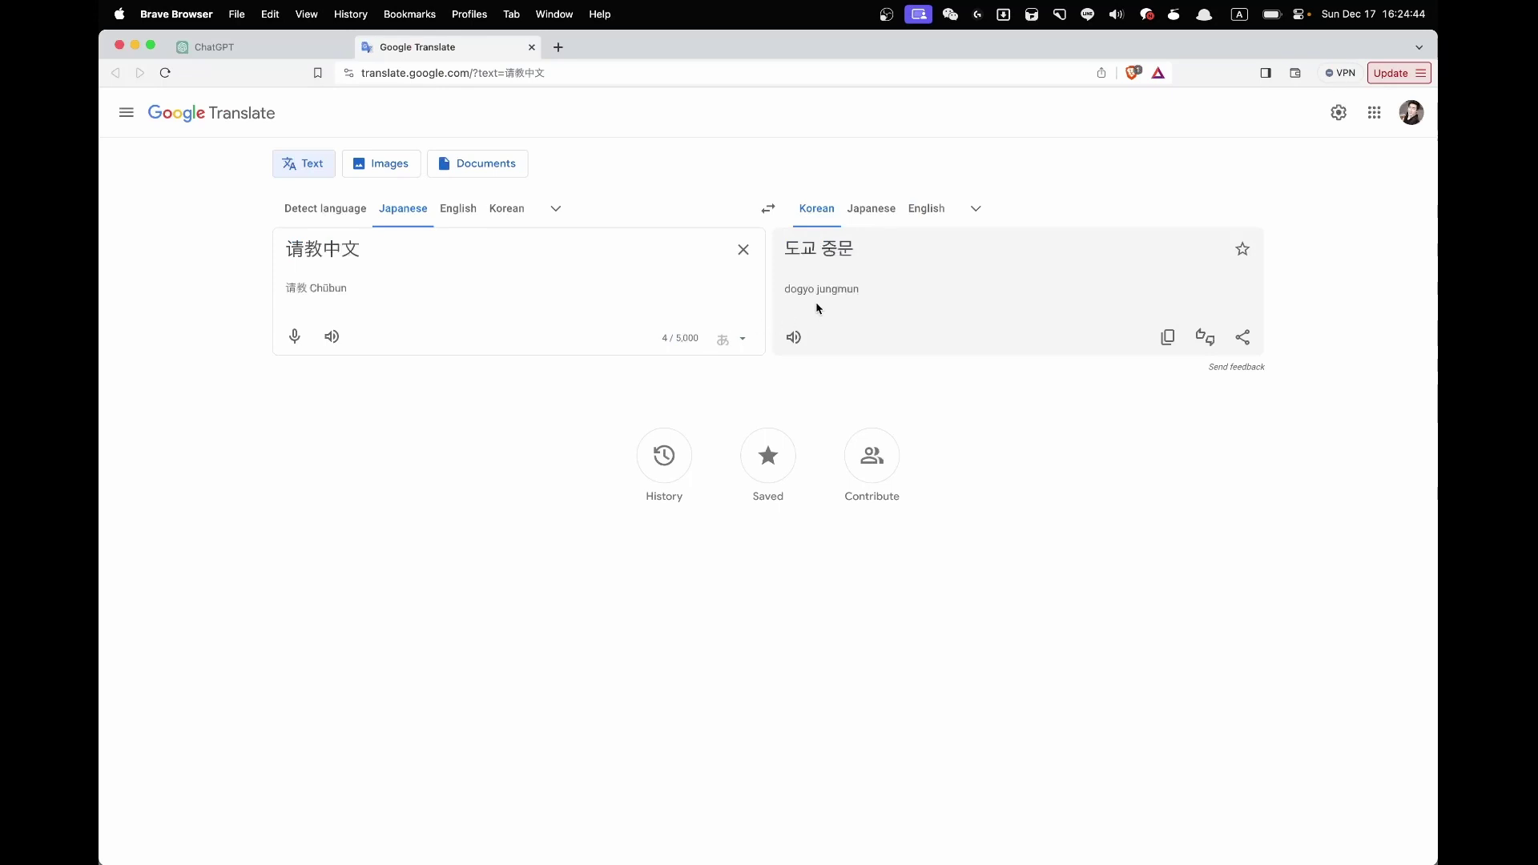
scroll(811, 303, up, 5)
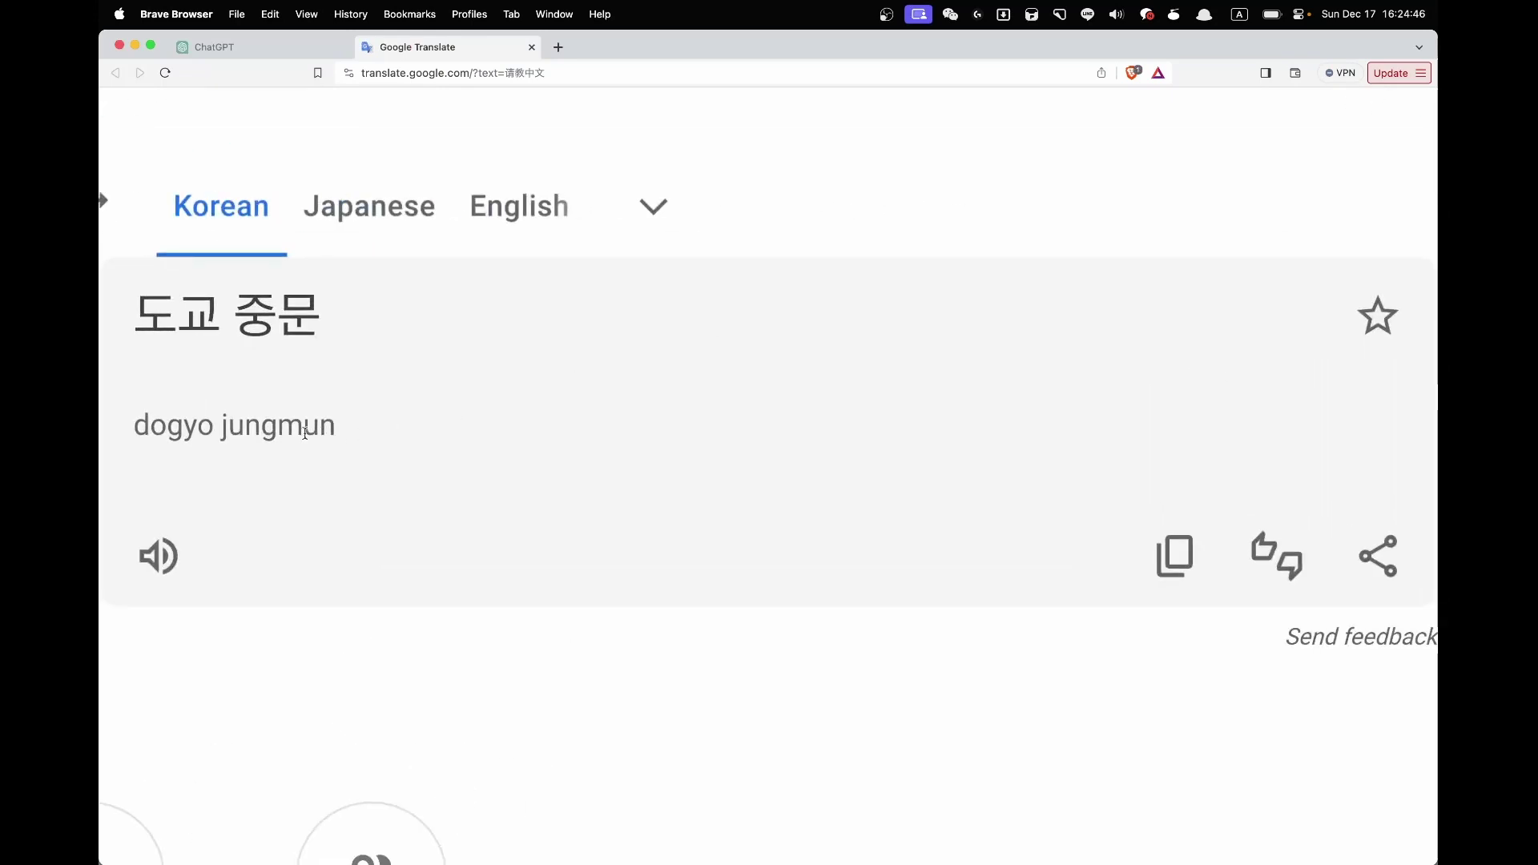
scroll(276, 433, down, 3)
scroll(276, 432, down, 5)
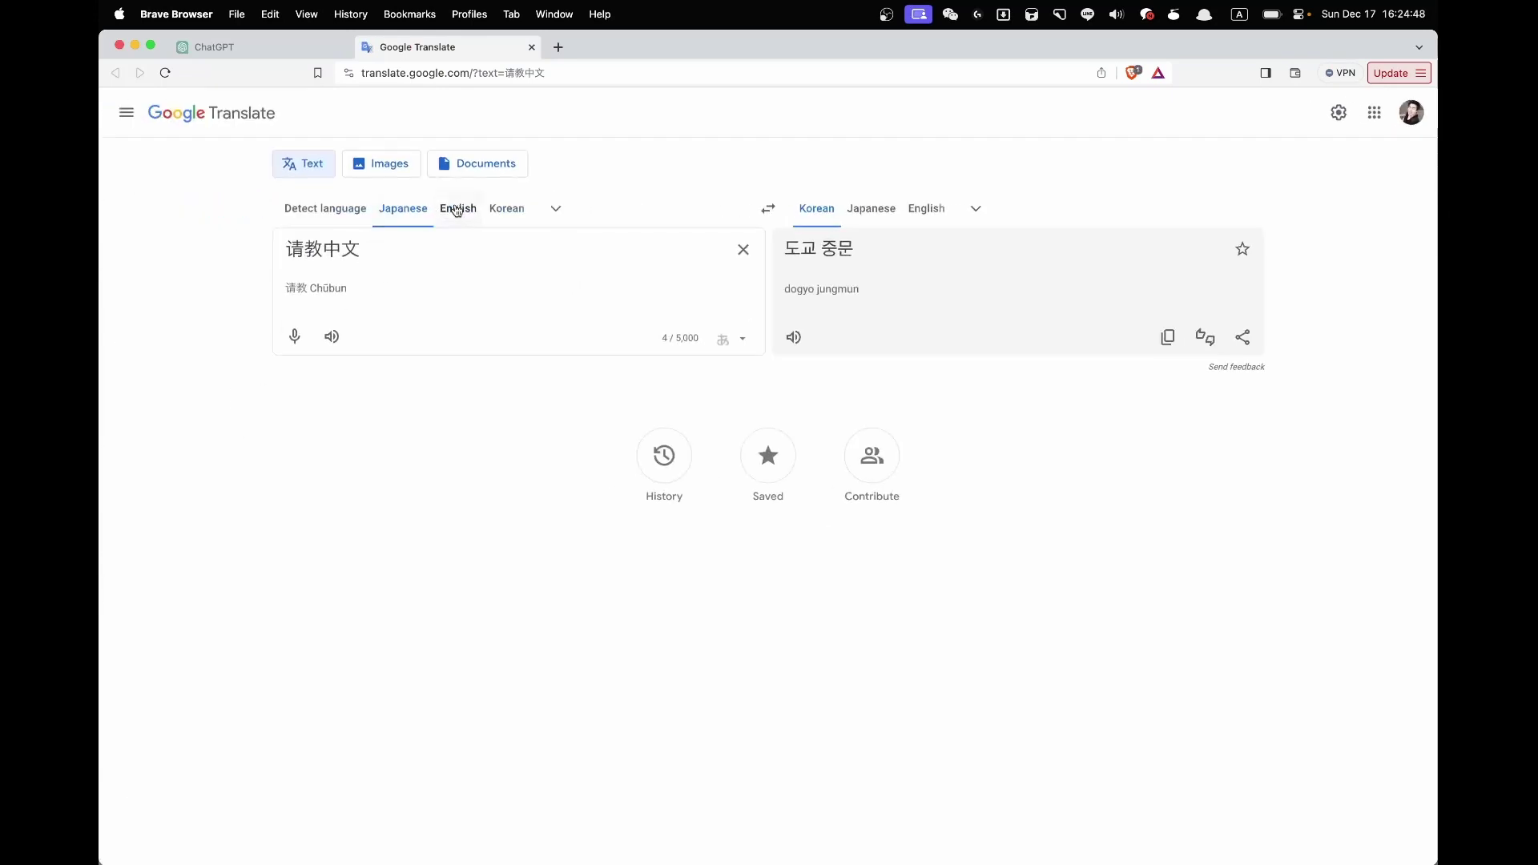
click(350, 210)
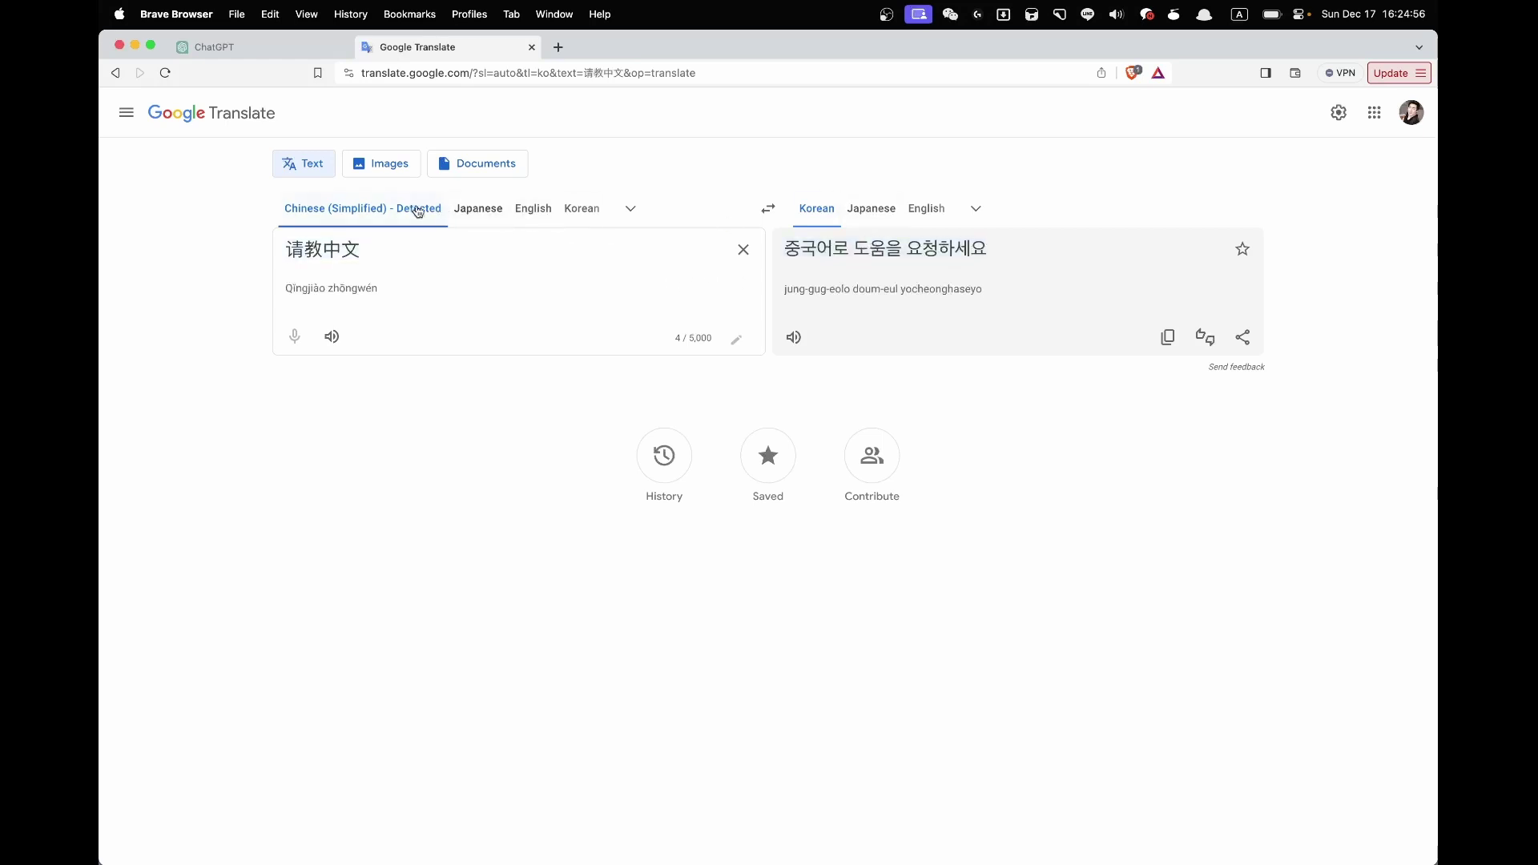
Step: Listen to the pronunciation of "请教中文" and examine its Pinyin and Korean translation
scroll(346, 294, up, 5)
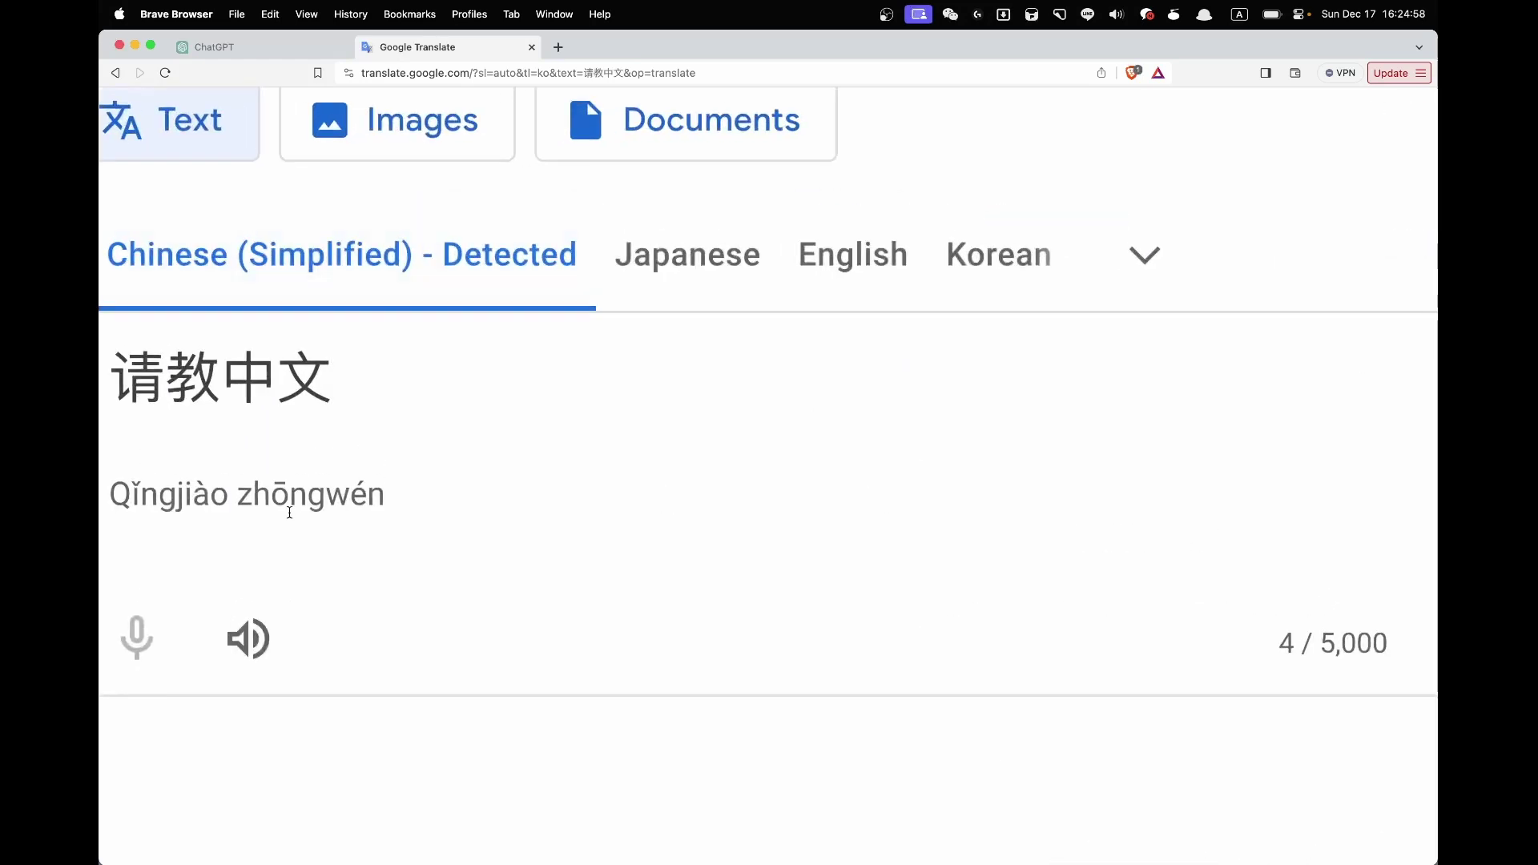
click(409, 637)
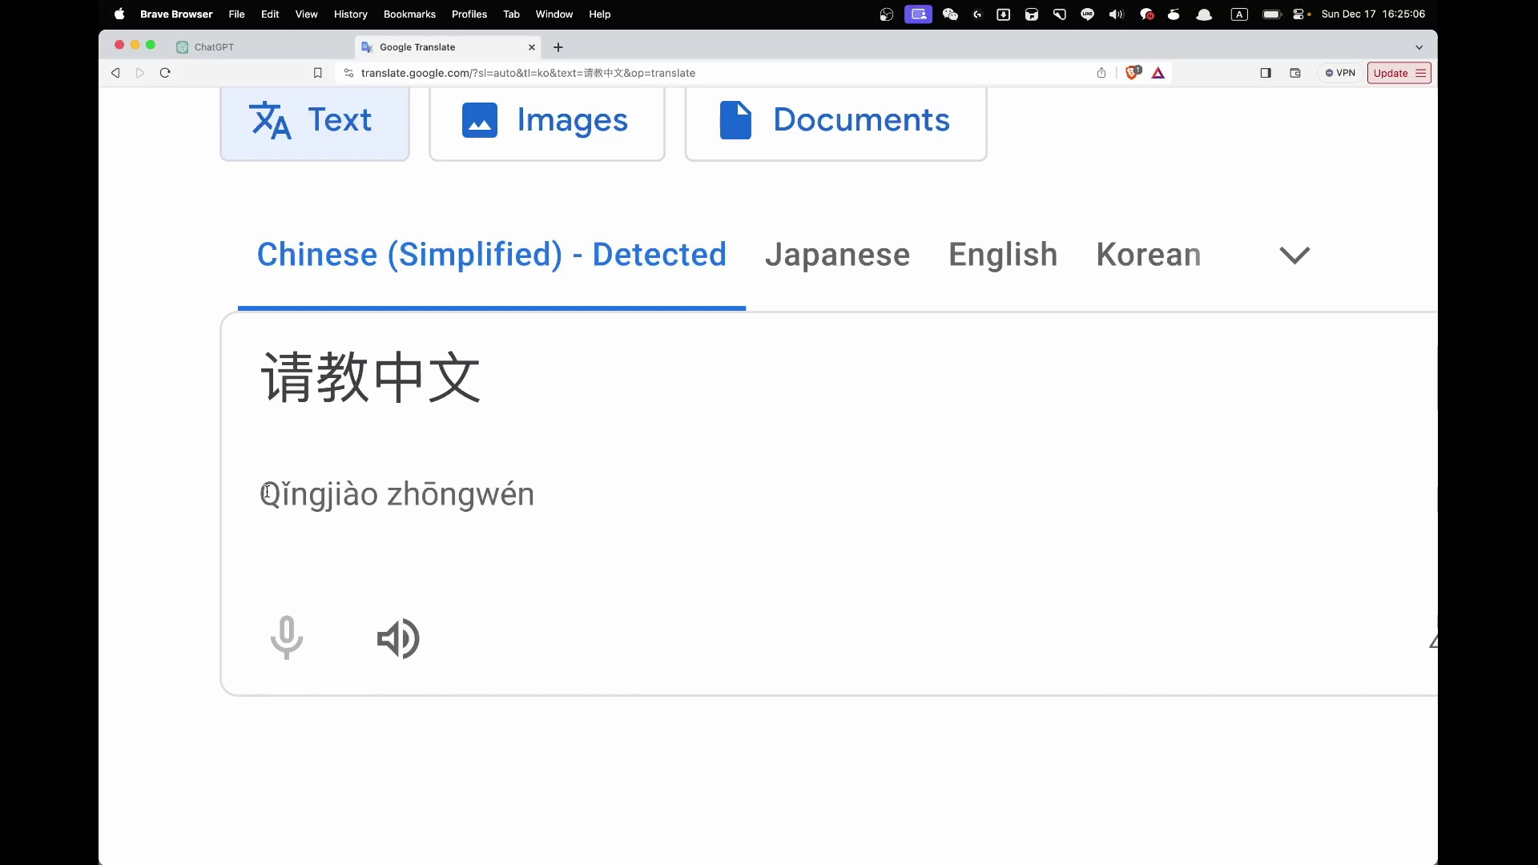
drag(267, 492, 550, 482)
click(465, 486)
drag(261, 492, 544, 503)
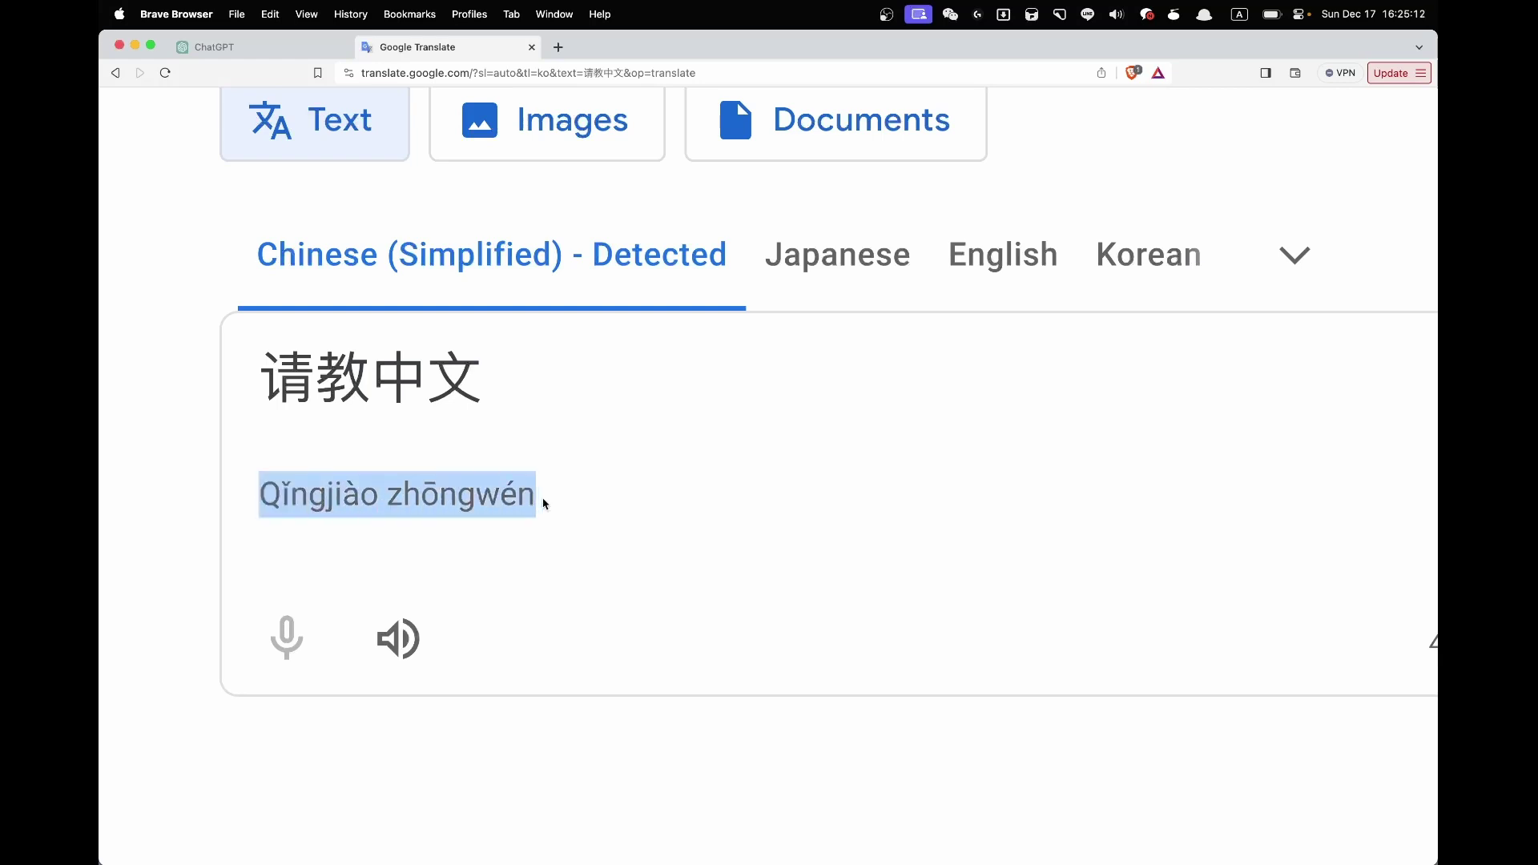
click(545, 503)
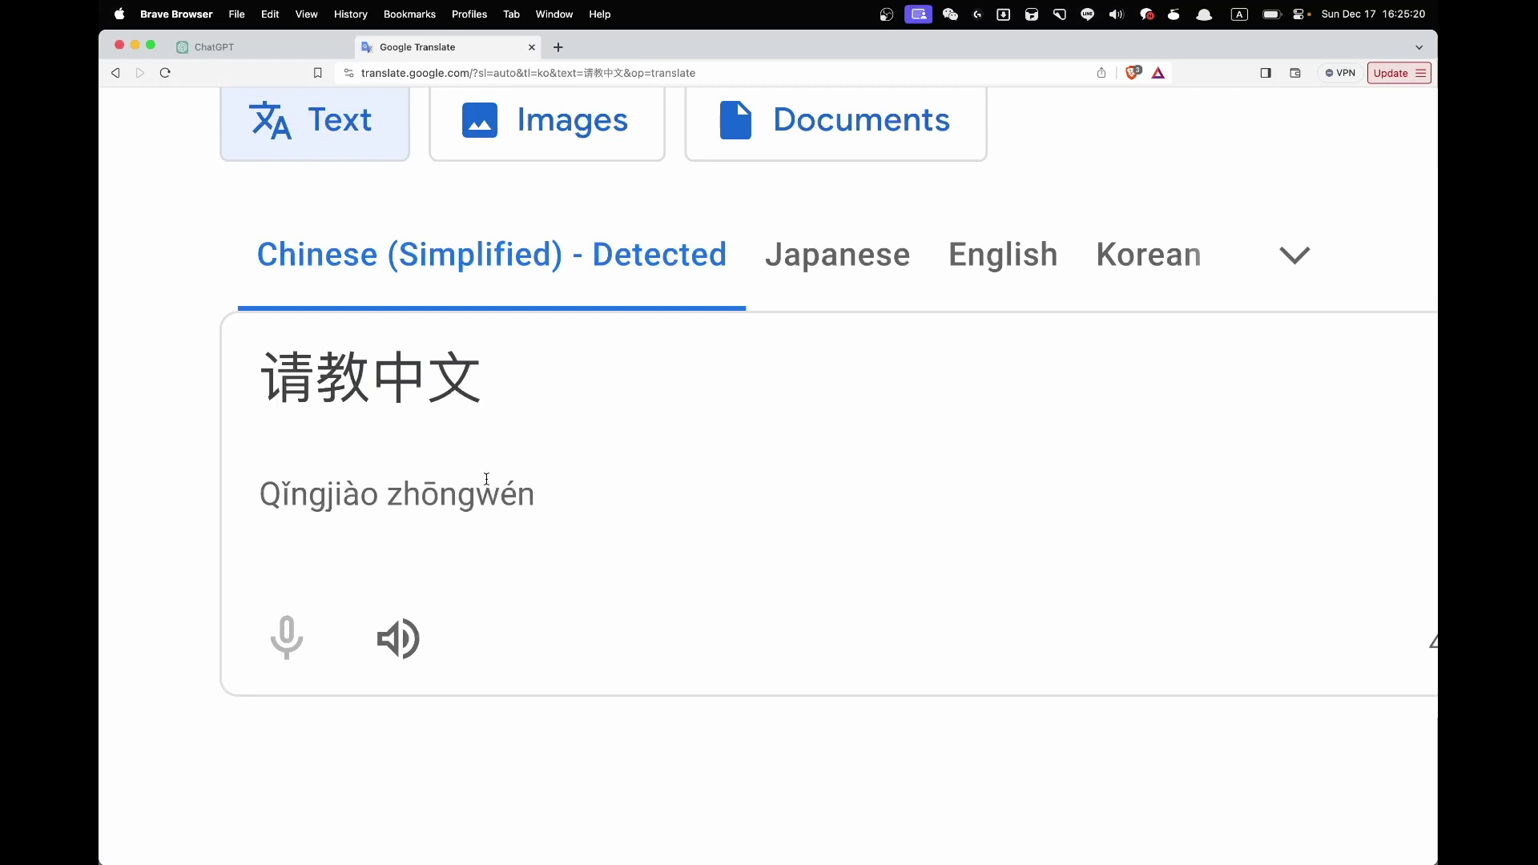
click(382, 409)
text(s)
key(BackSpace)
scroll(985, 315, right, 10)
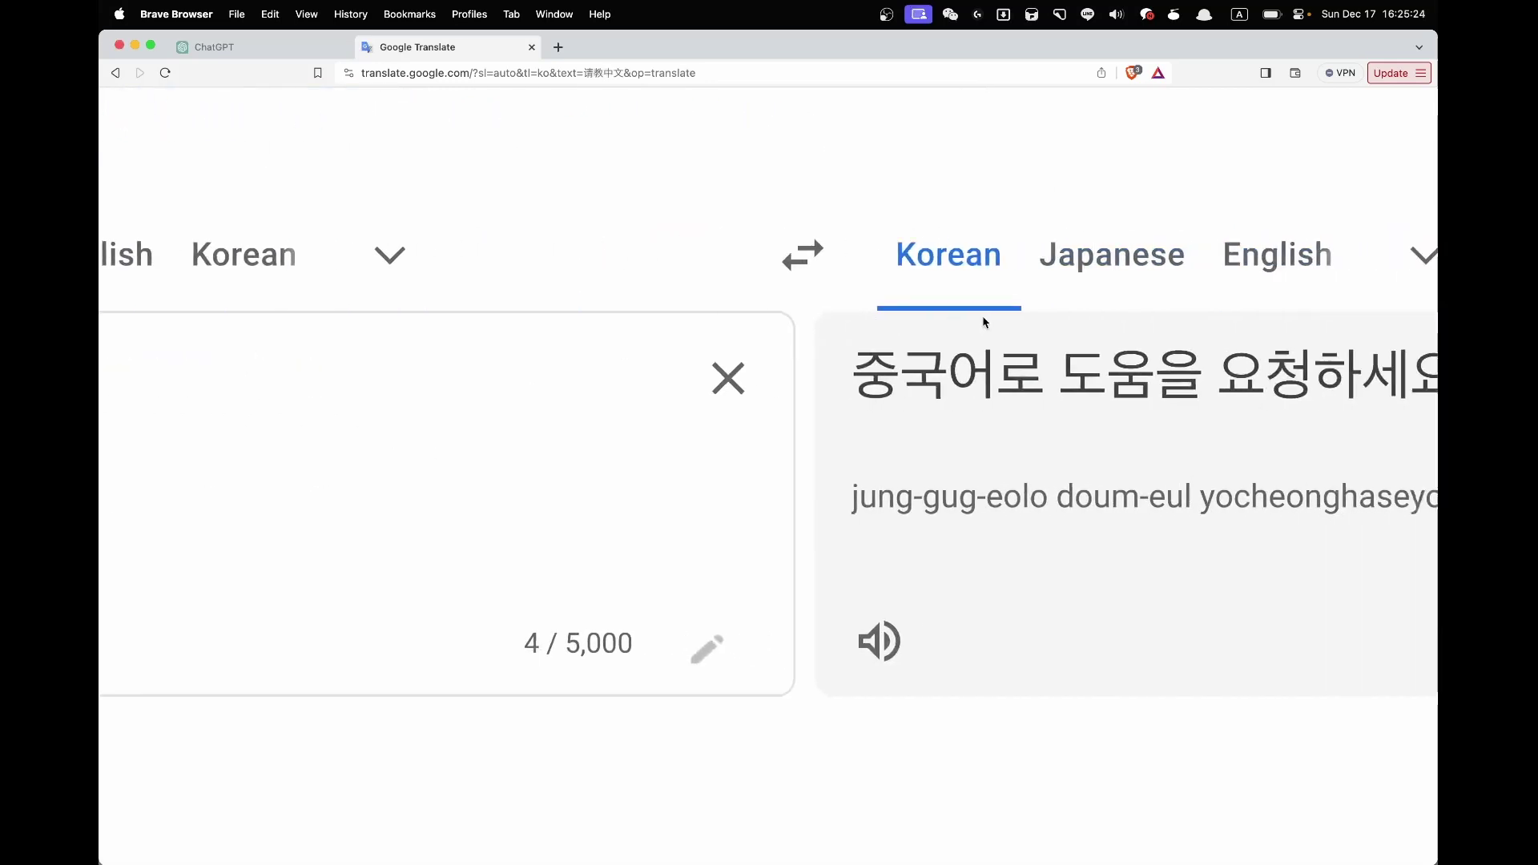
scroll(1017, 392, left, 12)
scroll(801, 224, right, 5)
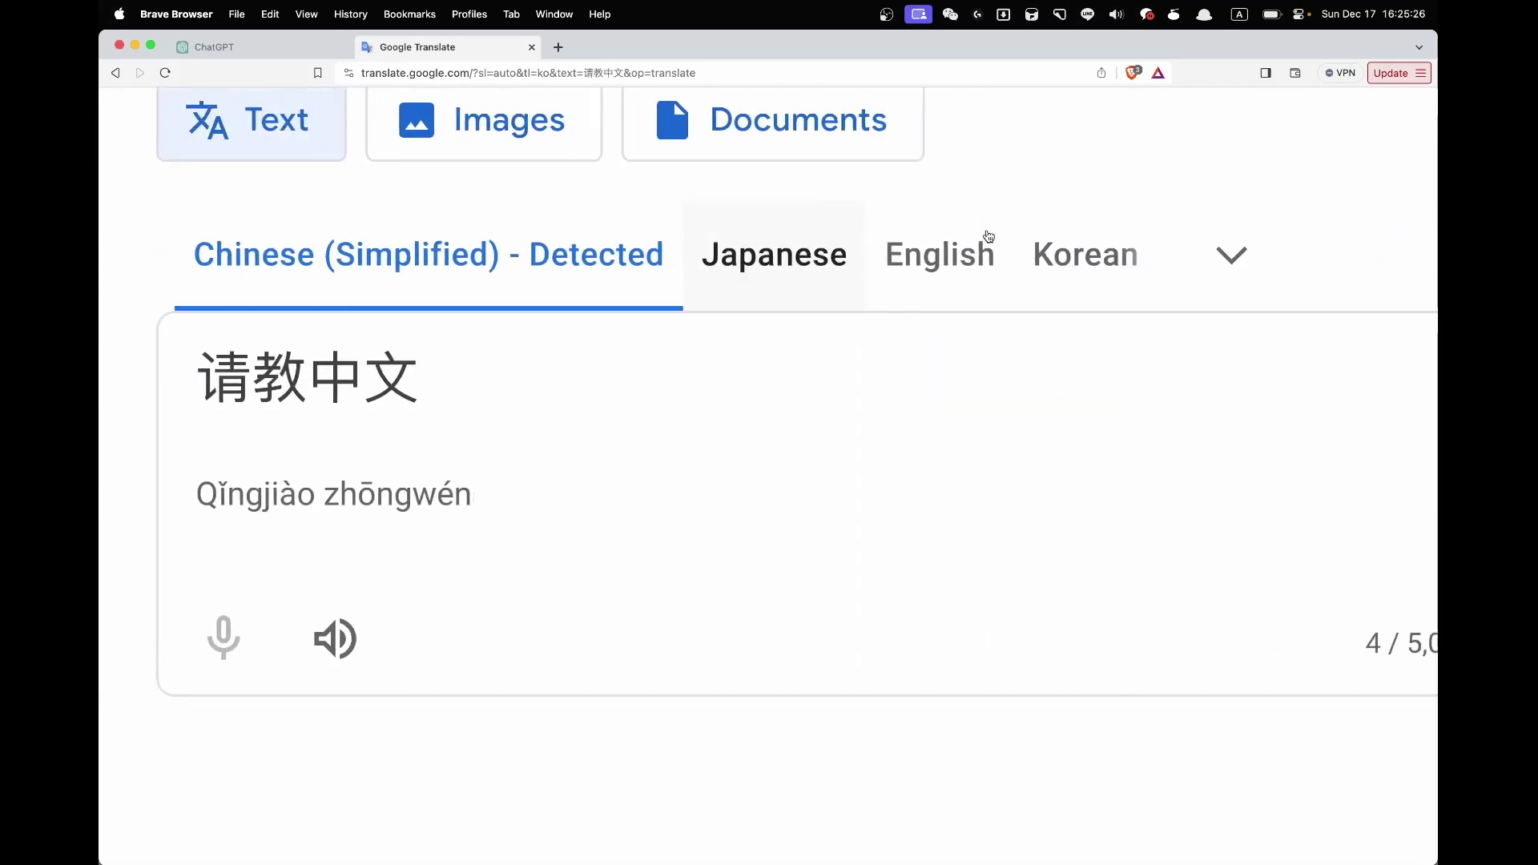
Step: Swap the translation direction to Korean into Simplified Chinese and clear the source text
click(1402, 253)
scroll(809, 333, left, 6)
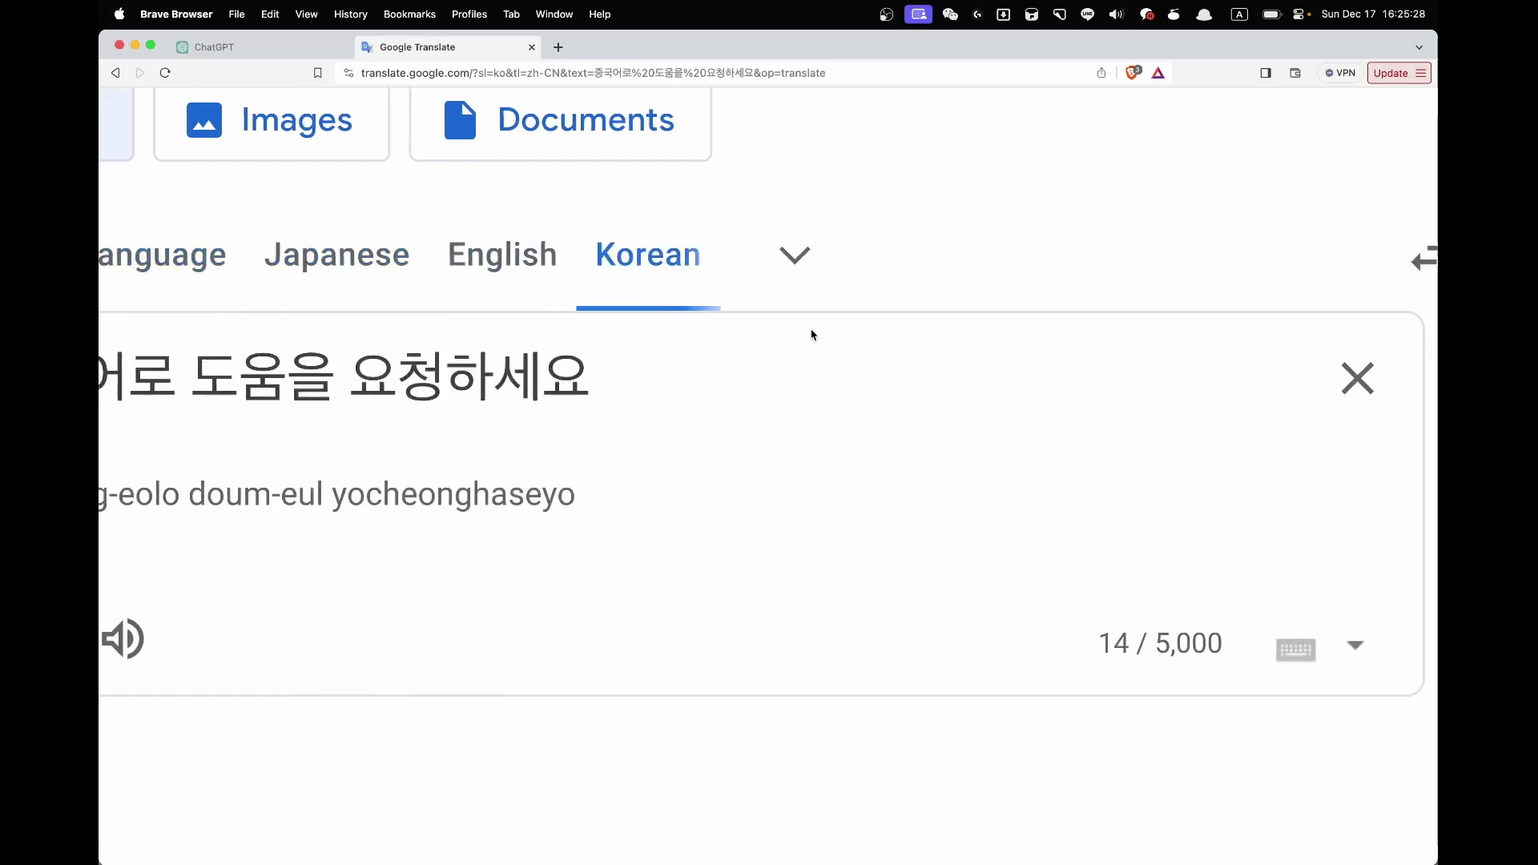
double_click(1001, 354)
key(super+a)
text(s)
key(BackSpace)
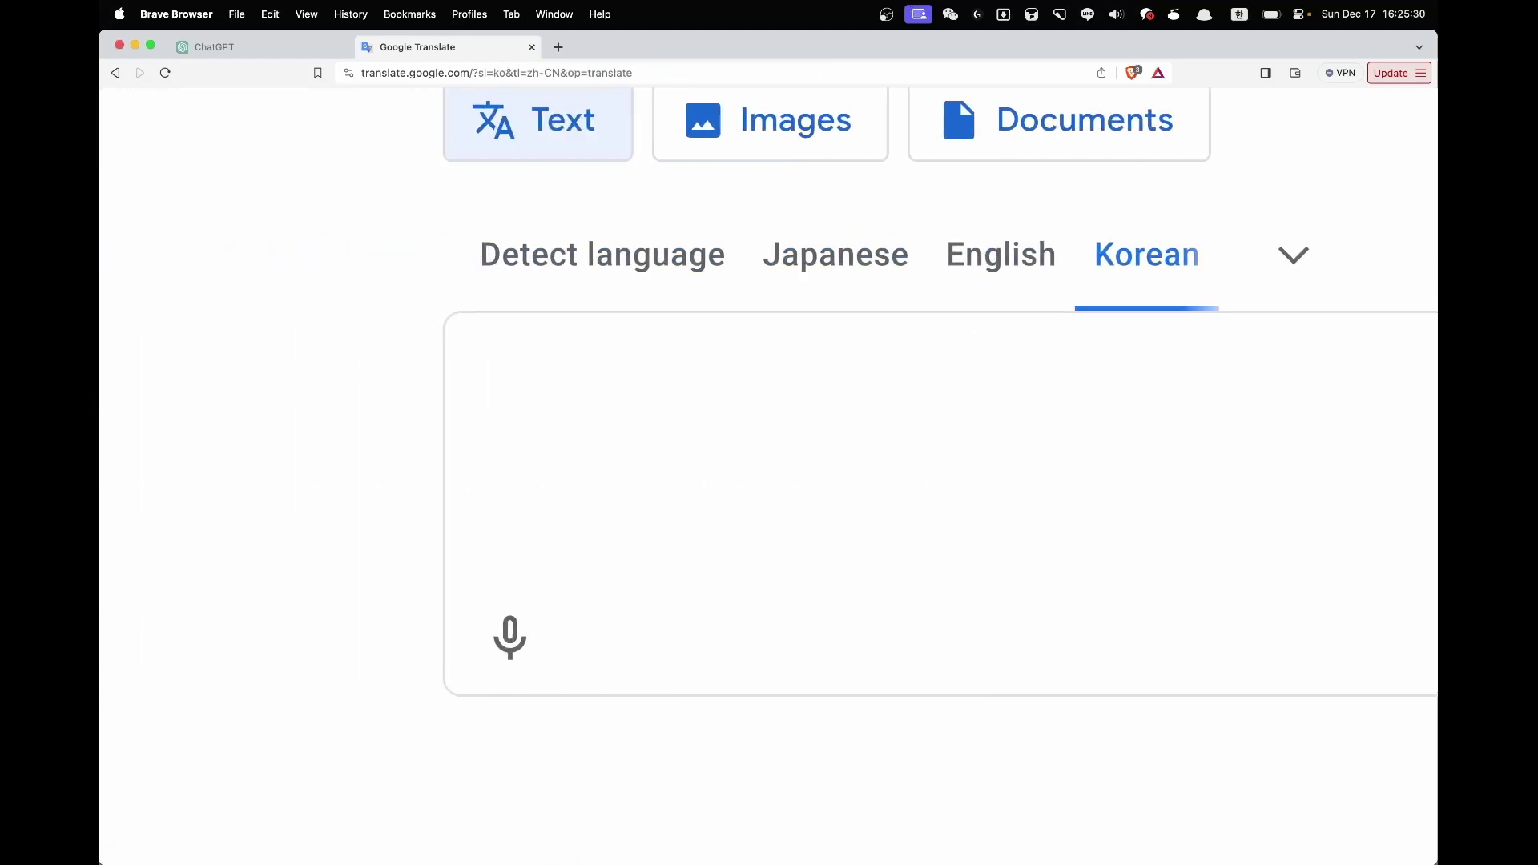
Step: Enter the Korean phrase "중국어 가르쳐주세요" from cell A2 of the table as the text for translation into Simplified Chinese
key(ctrl+space)
text(중ㄱ국어)
key(BackSpace)
key(super+Tab)
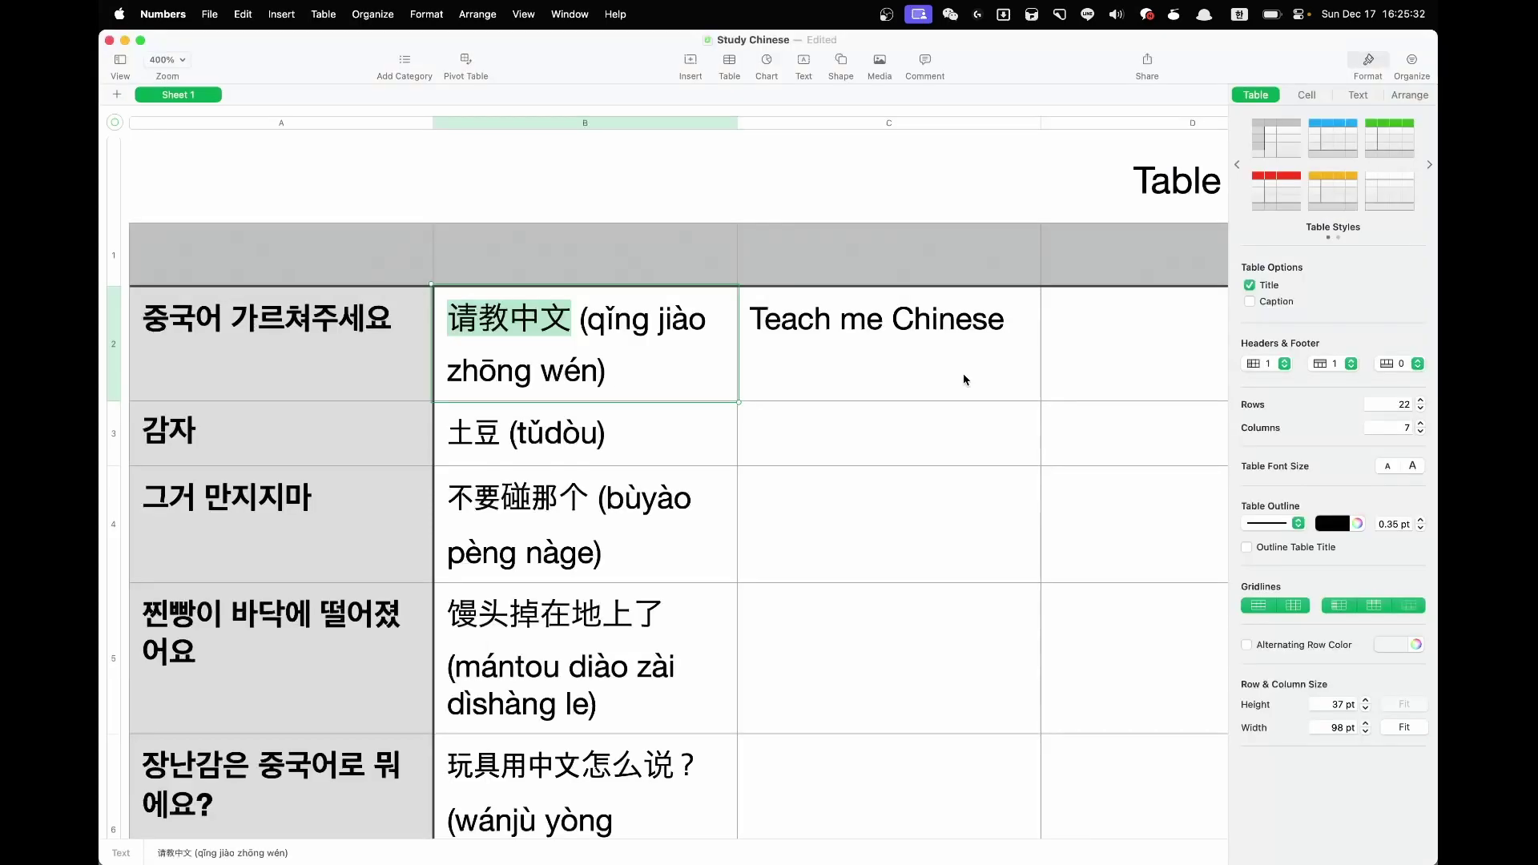
key(super+Tab)
text(ㅇ)
key(BackSpace)
text(ㅓ 가르)
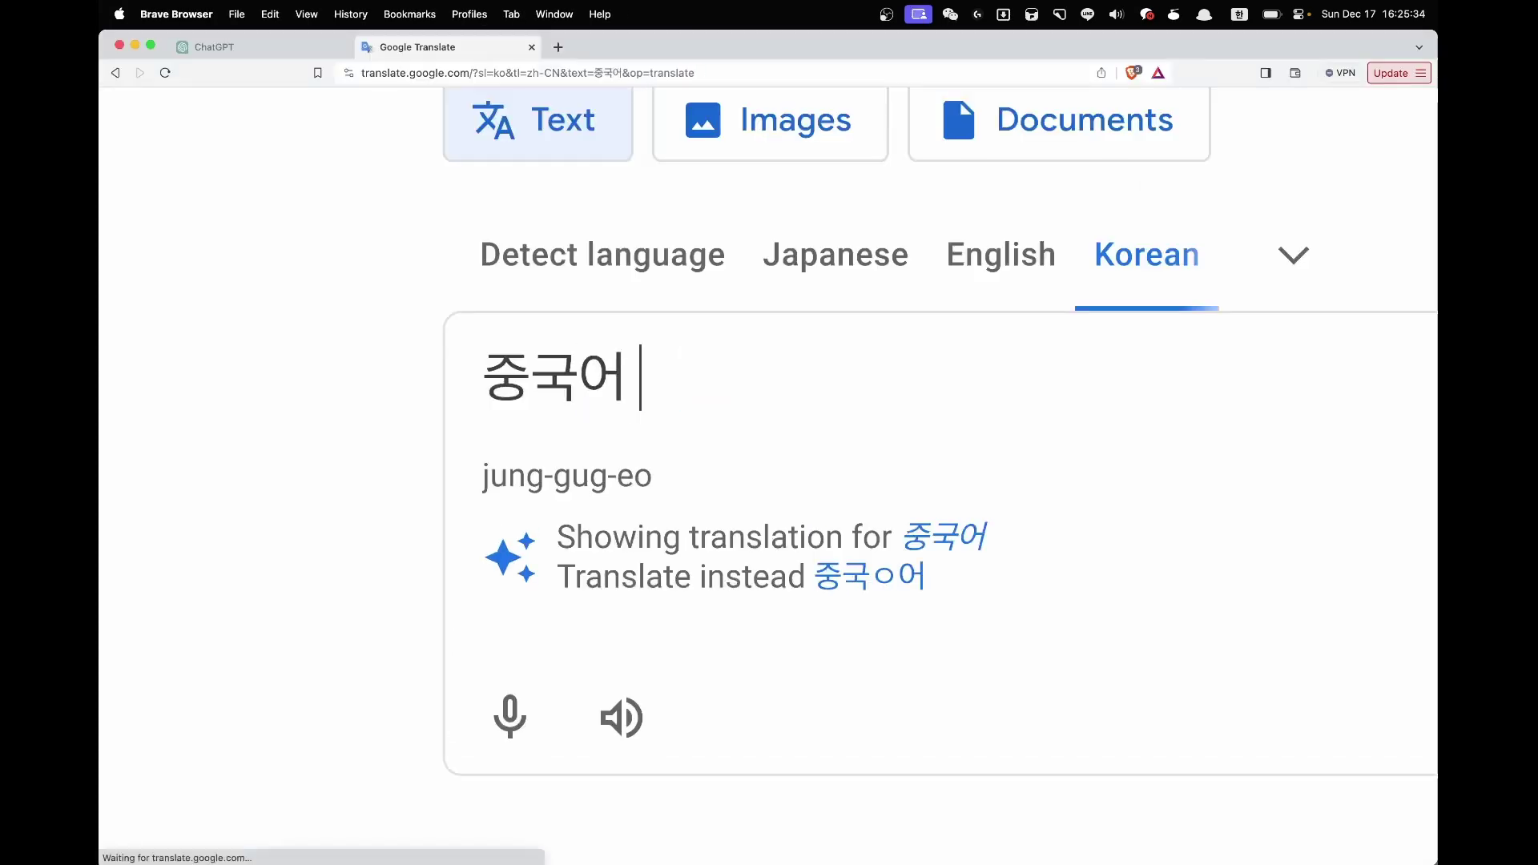
text(쳐주세요)
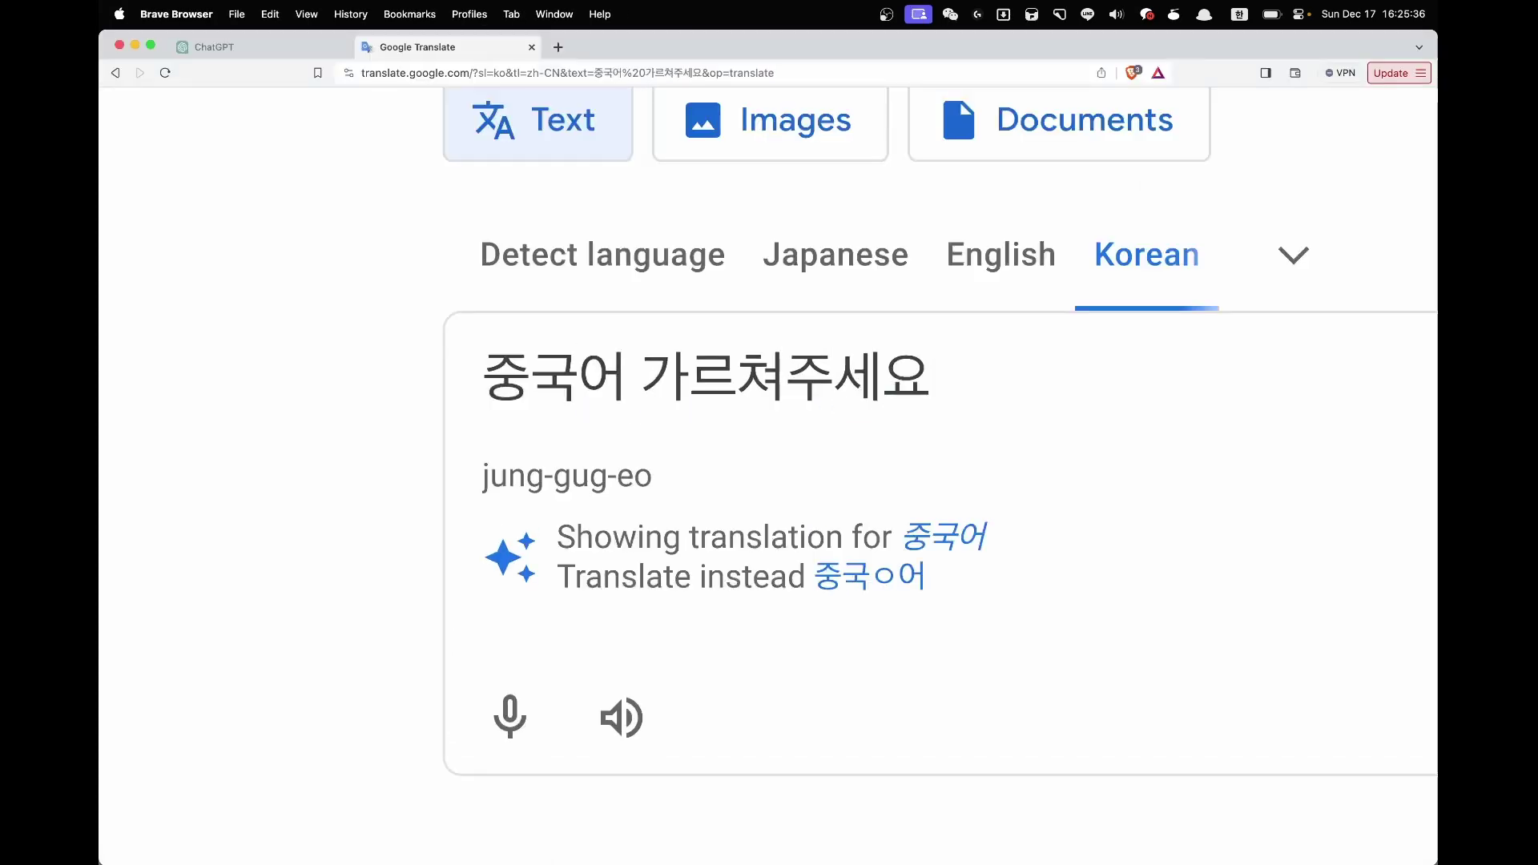
Step: Listen to the pronunciation of the Chinese translation and examine its Pinyin
scroll(1109, 435, right, 15)
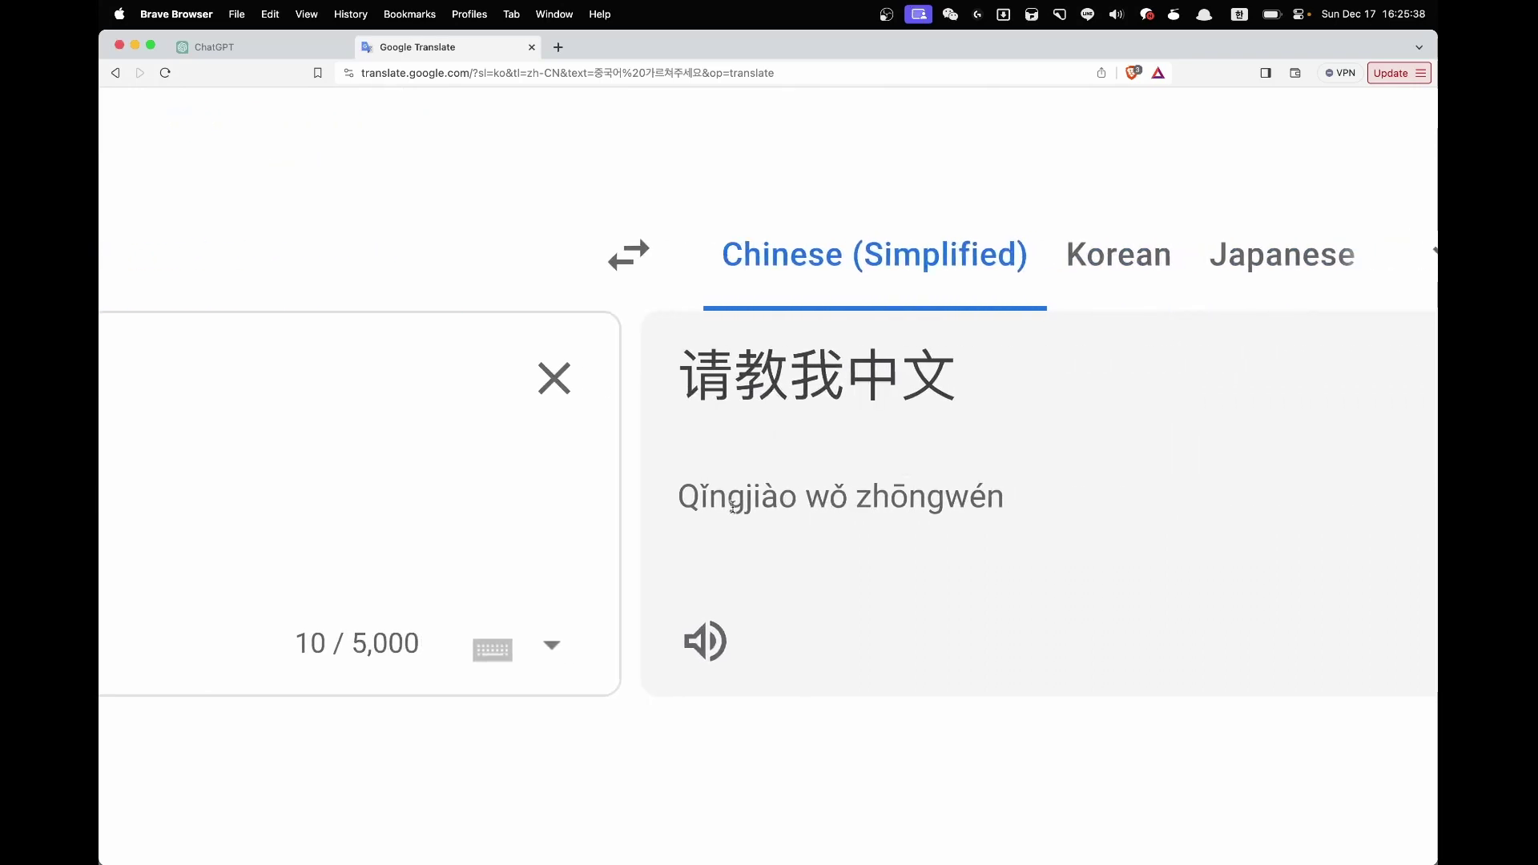
scroll(764, 558, right, 3)
click(565, 640)
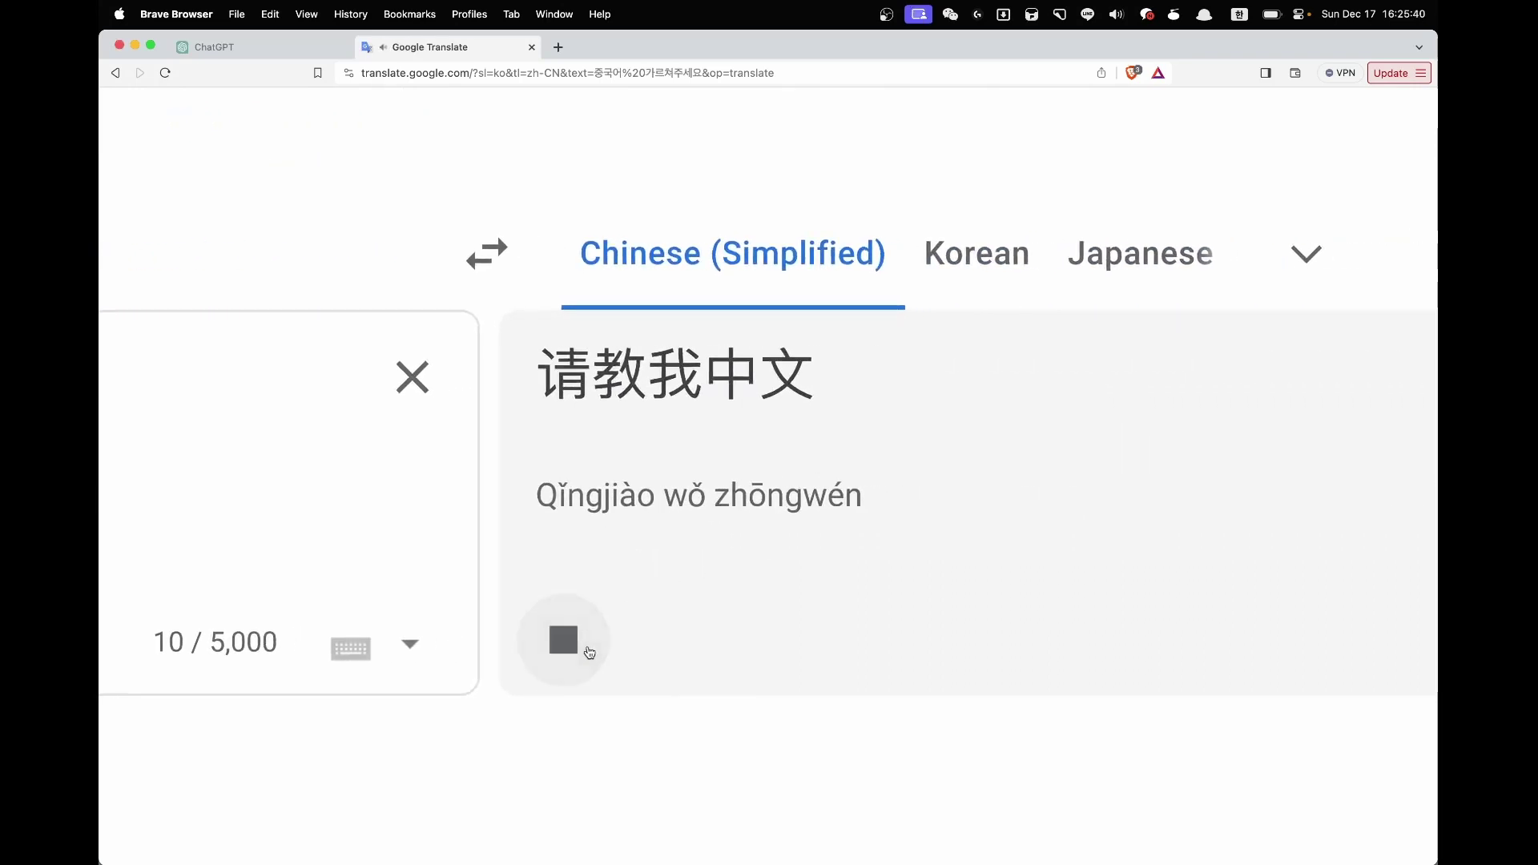
drag(538, 493, 863, 494)
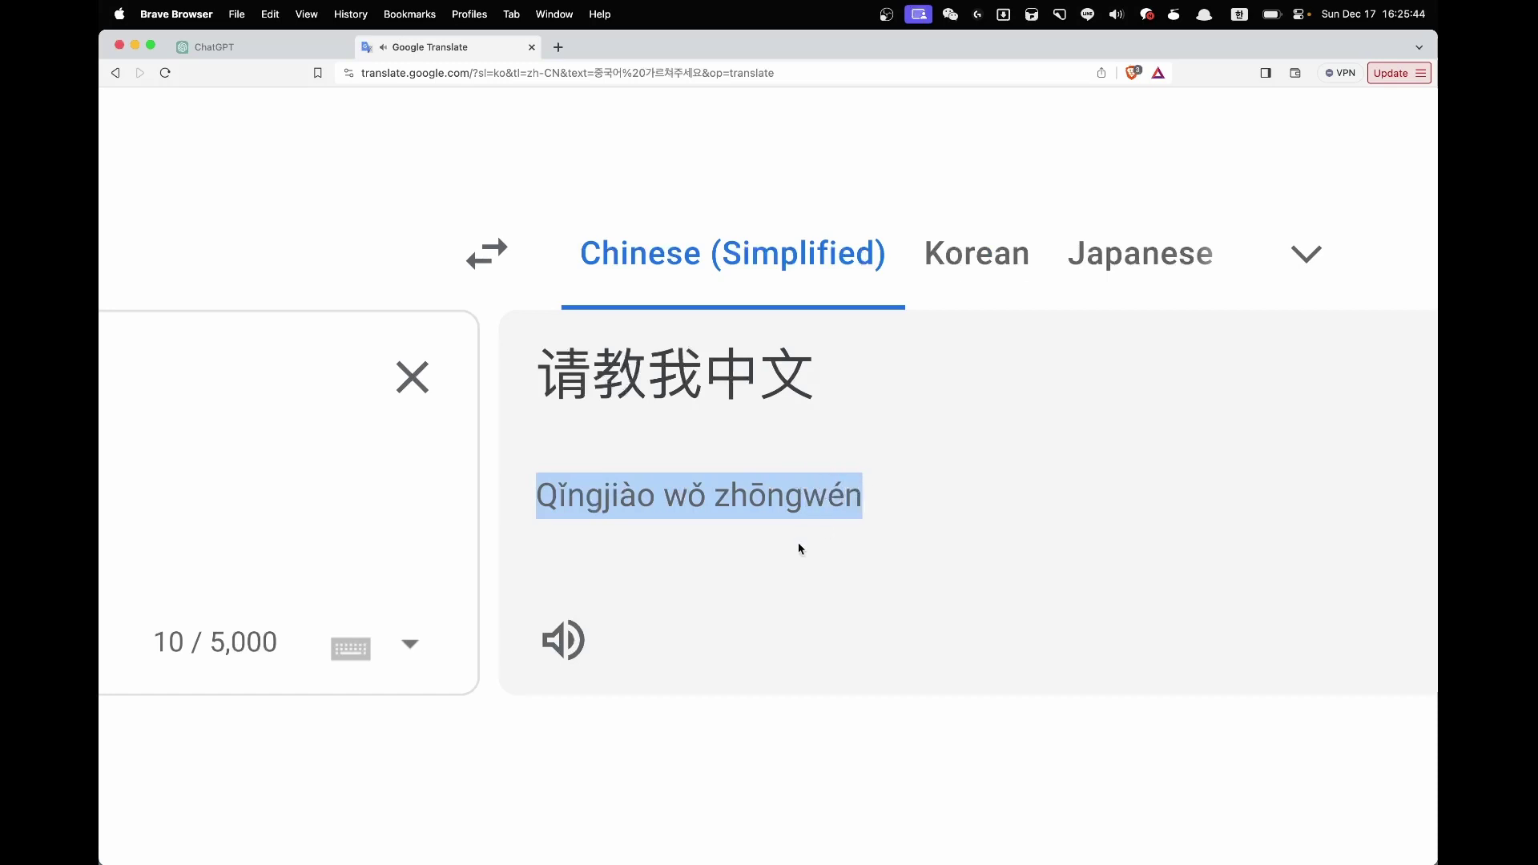
click(686, 514)
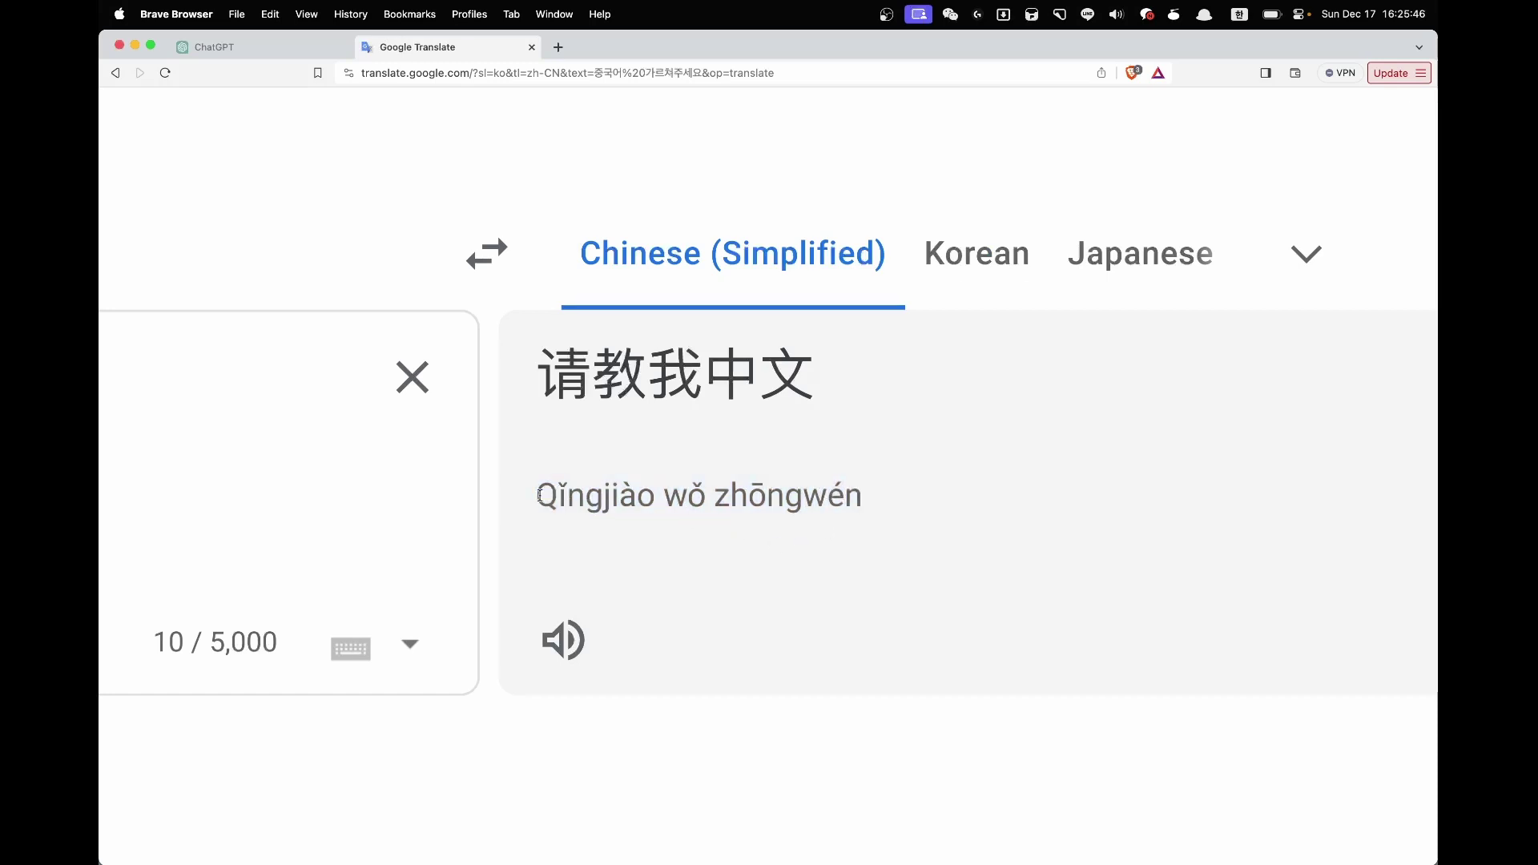
drag(538, 494, 853, 487)
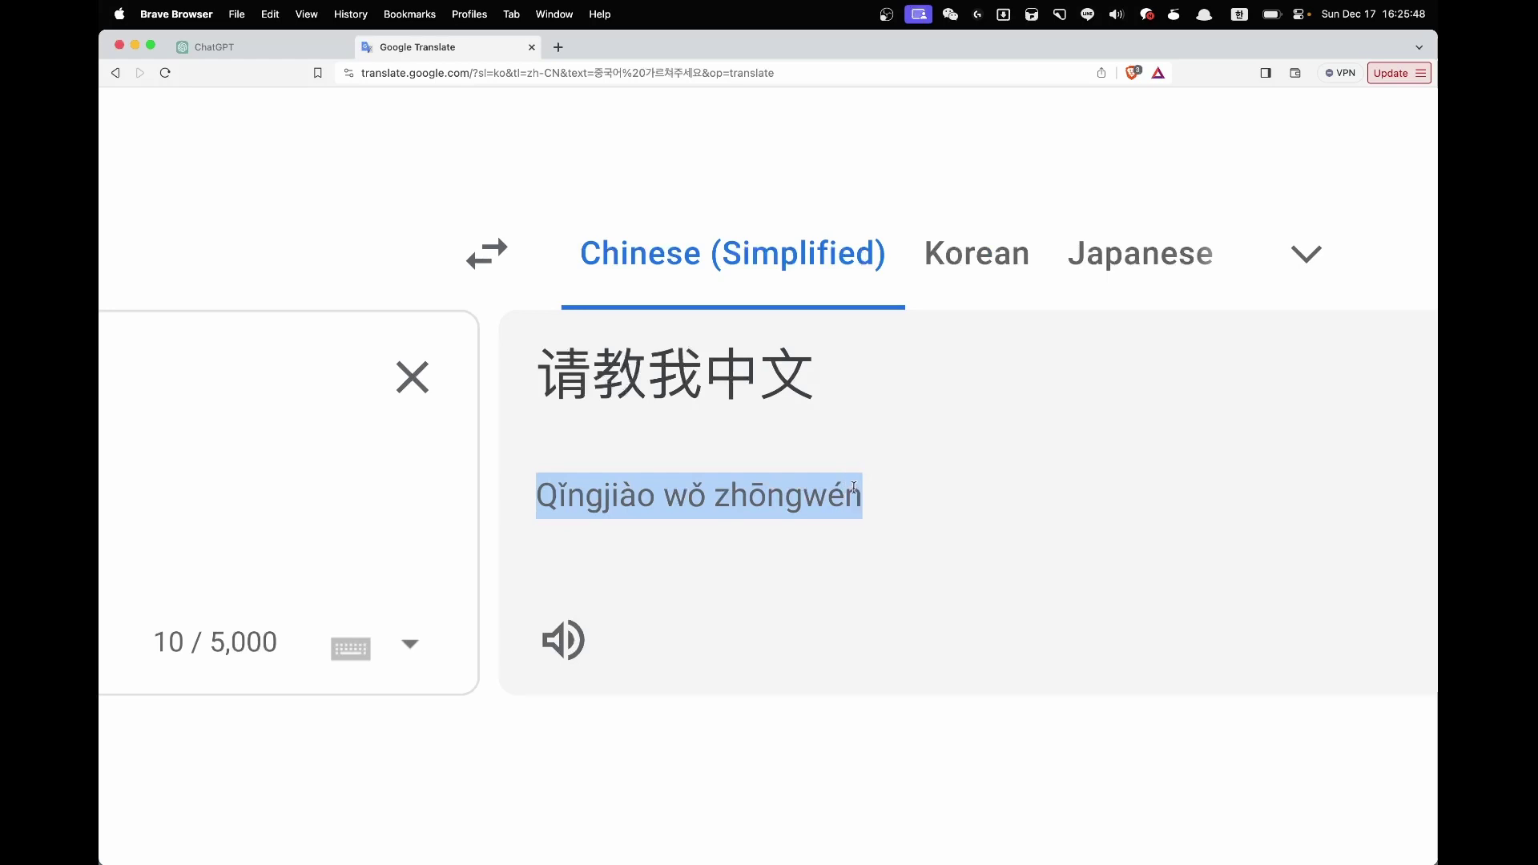
click(887, 514)
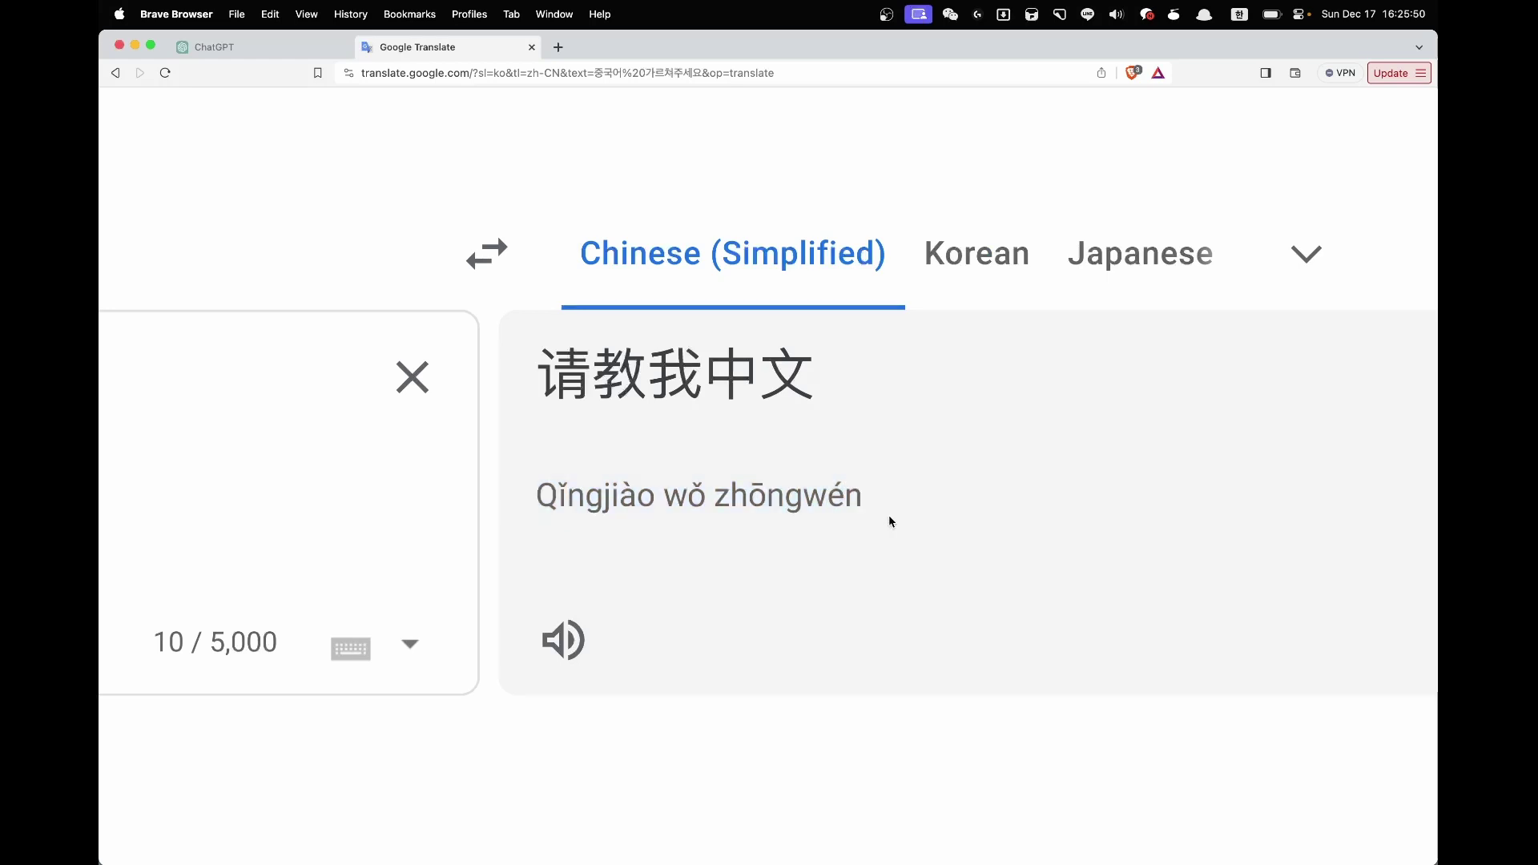
Step: Copy the Pinyin "Qǐngjiào wǒ zhōngwén" from Google Translate and replace the Pinyin inside the parentheses of cell B2 in Numbers with it
triple_click(848, 491)
key(super+c)
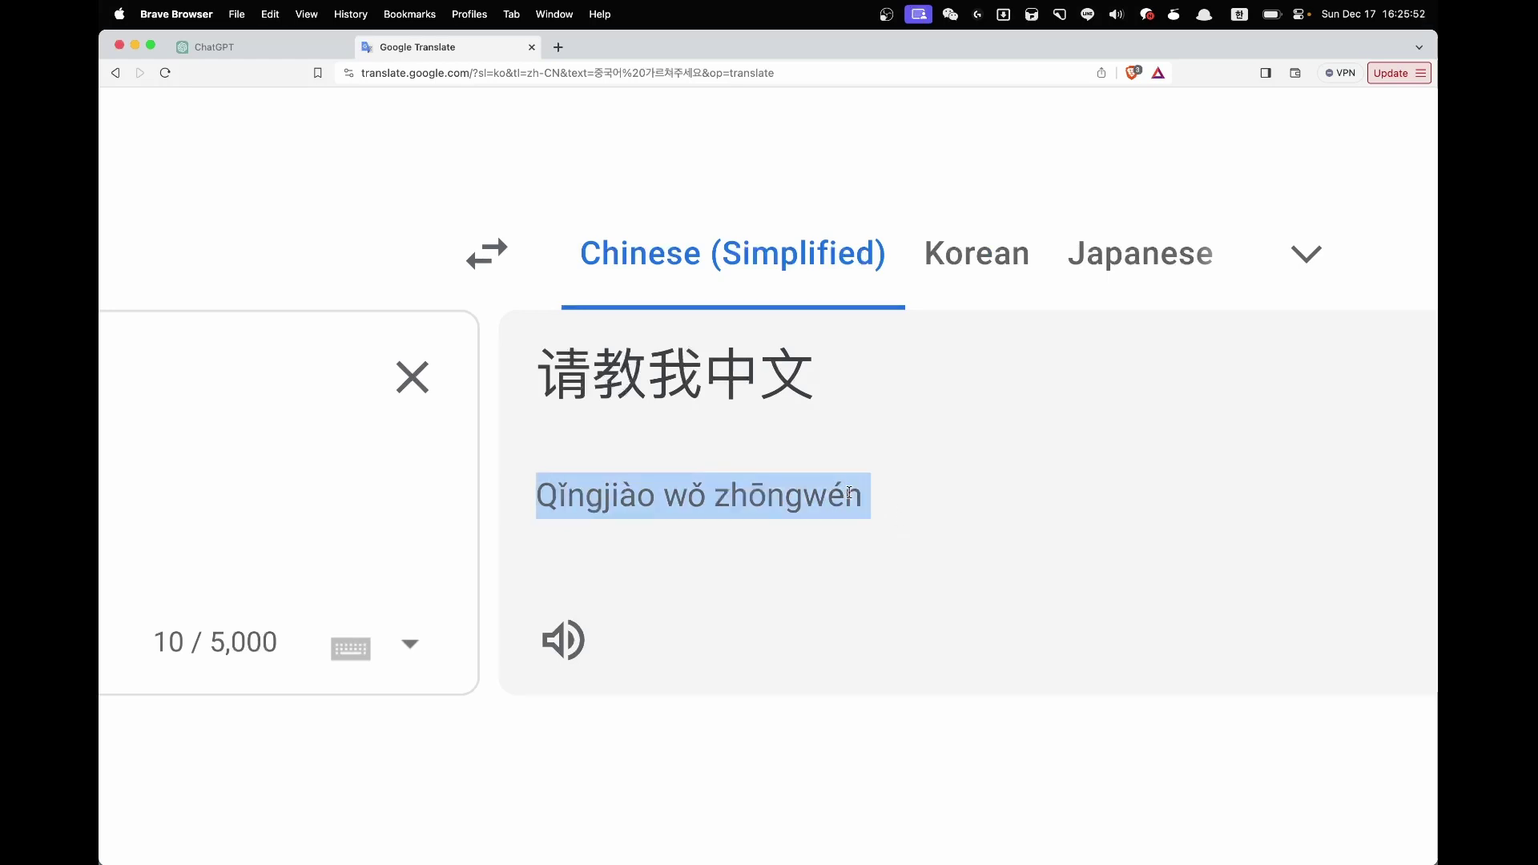
key(super+Tab)
click(584, 369)
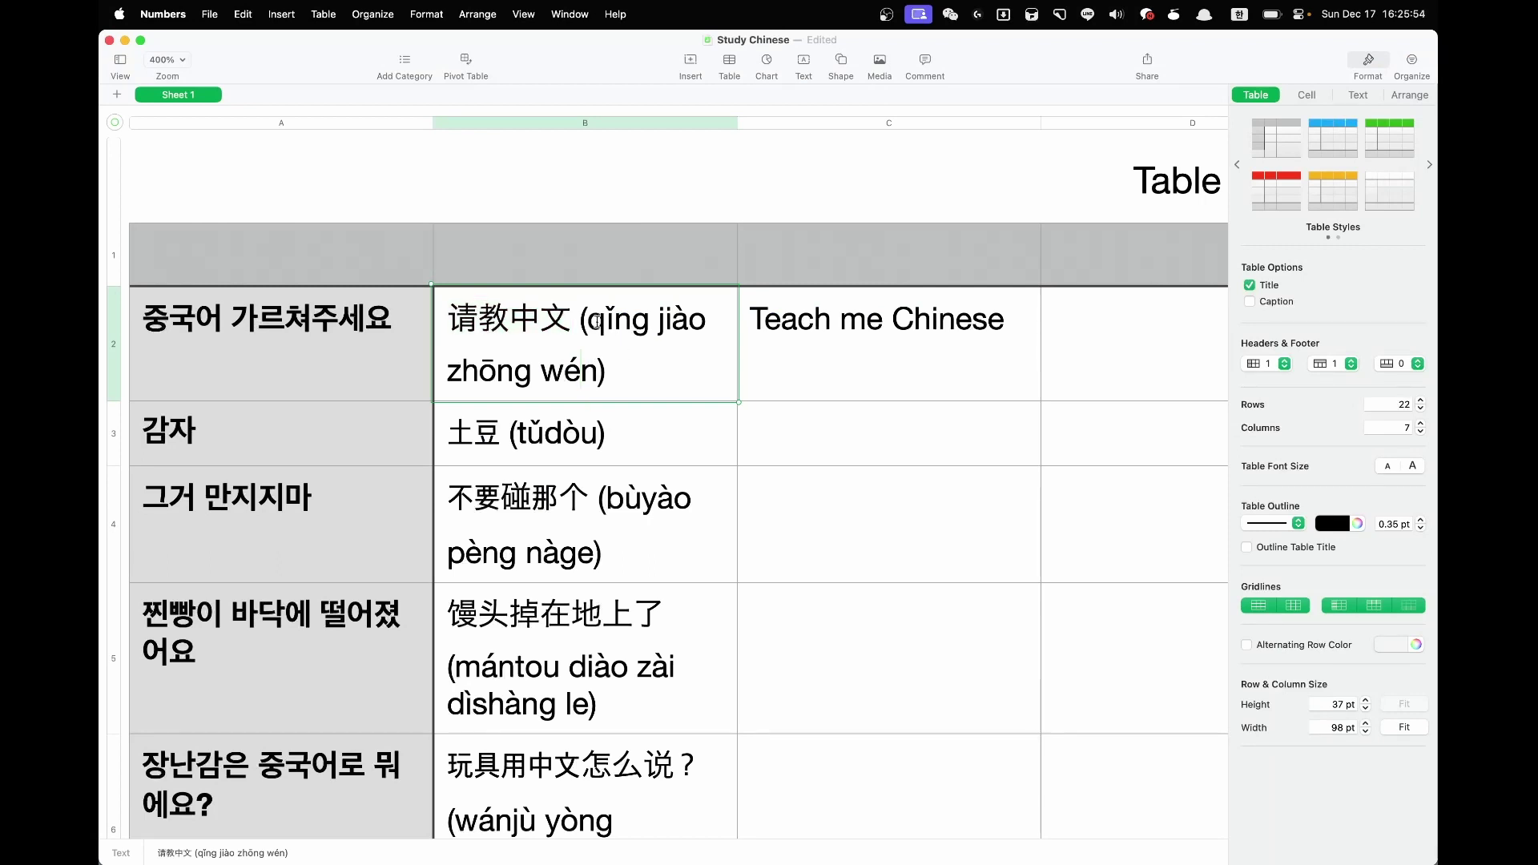
drag(588, 320, 596, 364)
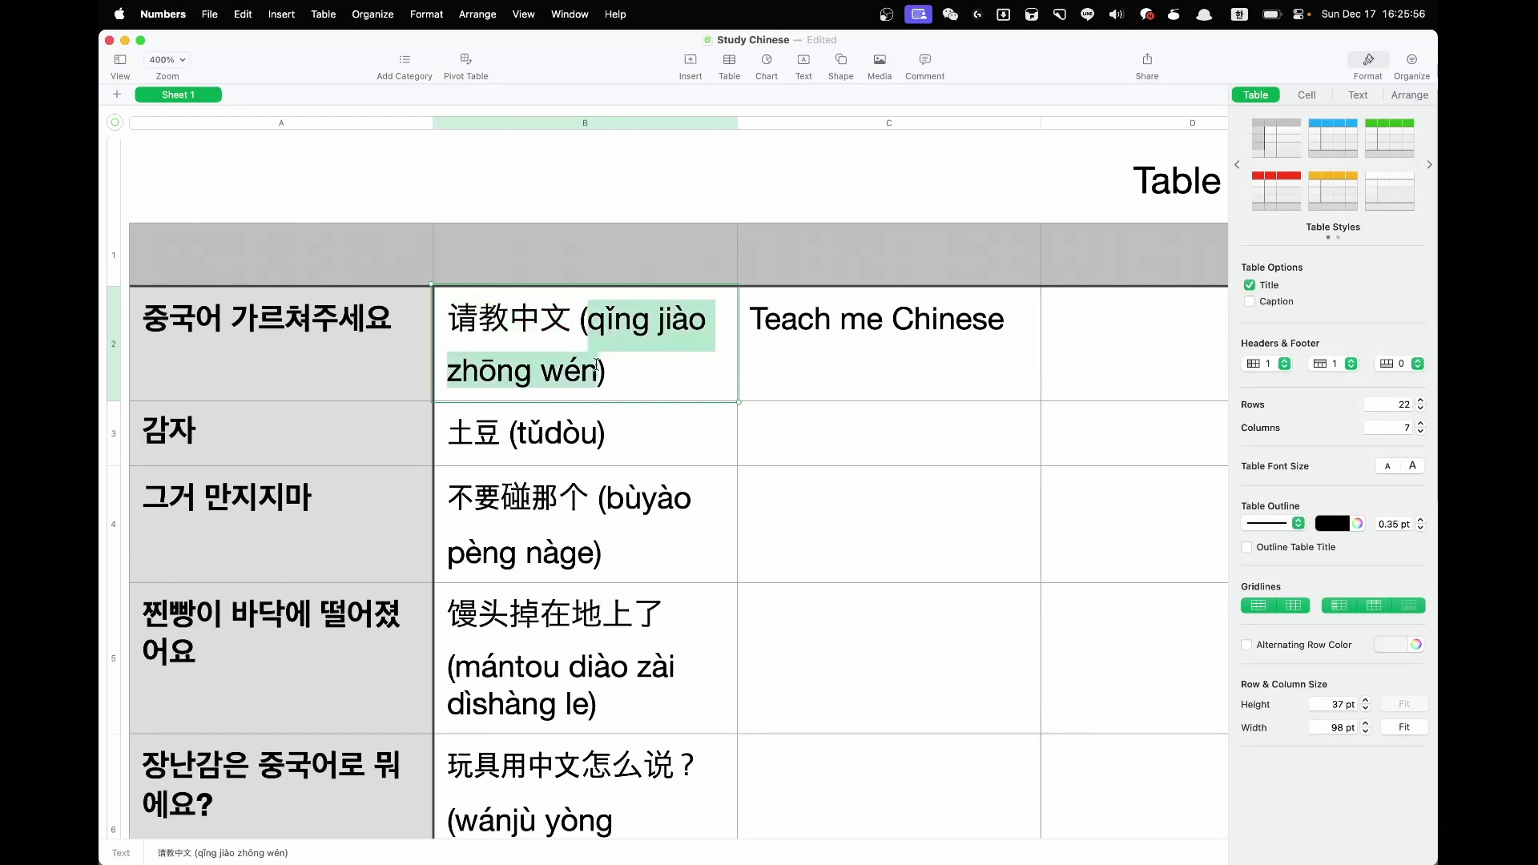
key(super+v)
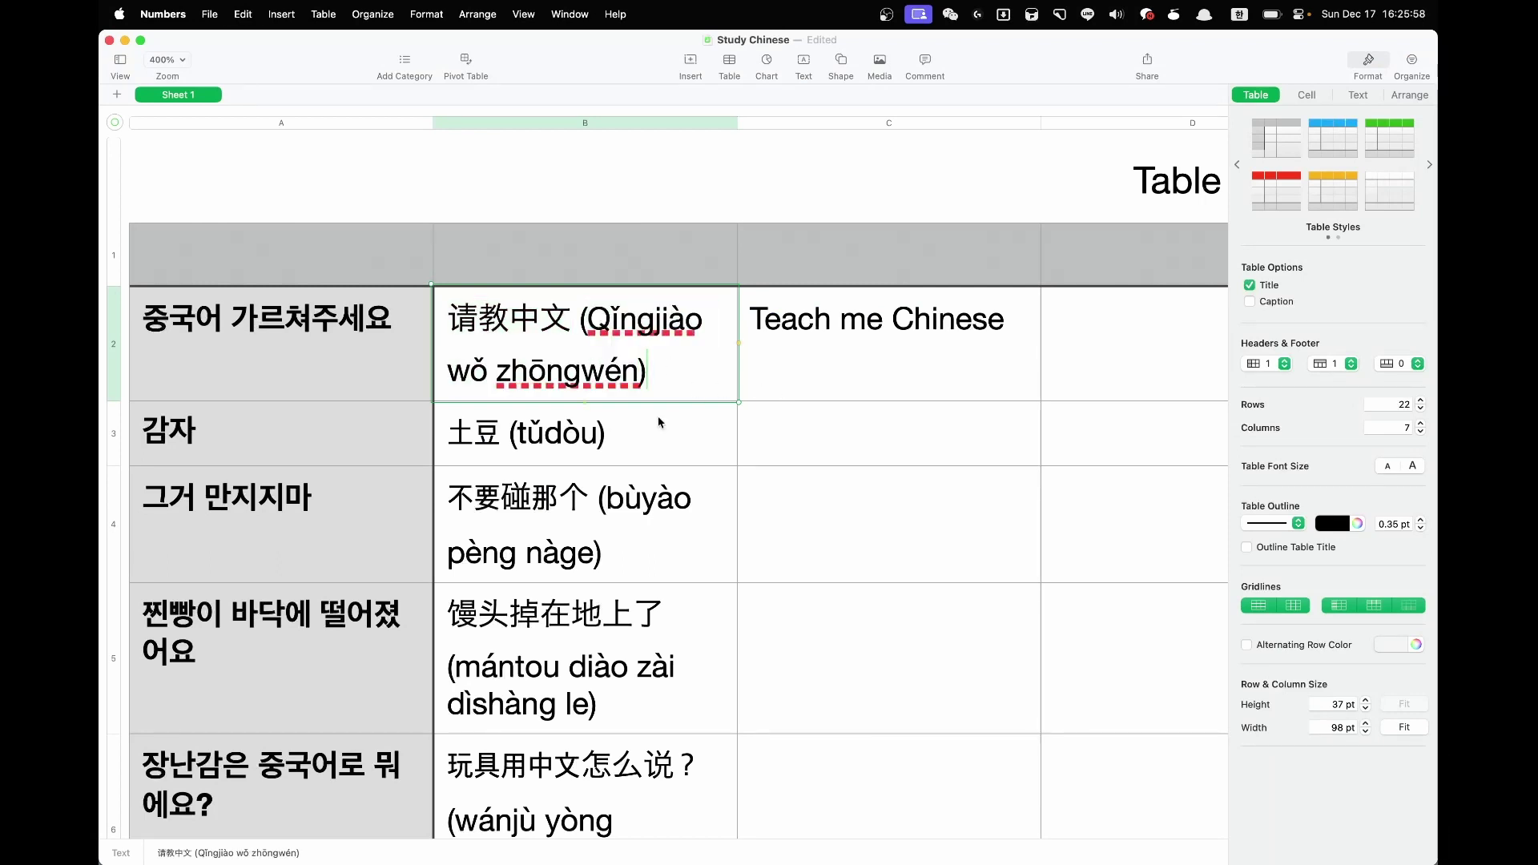
Step: Review the Korean, Chinese with Pinyin, and English entries in the table from row 2 down to the last filled row
click(662, 419)
click(670, 377)
click(631, 437)
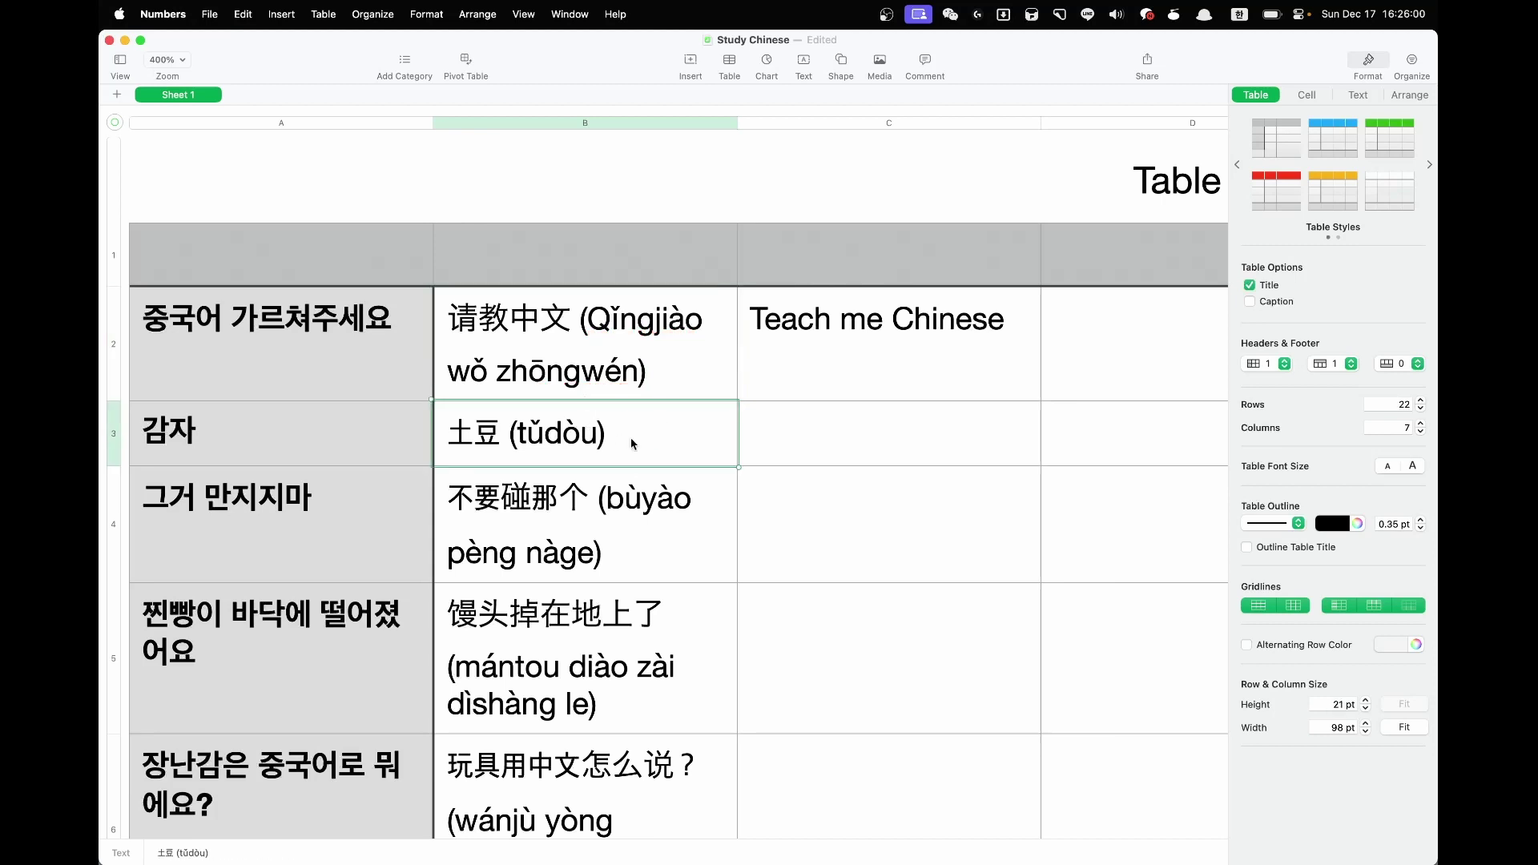
click(642, 370)
click(619, 436)
click(562, 365)
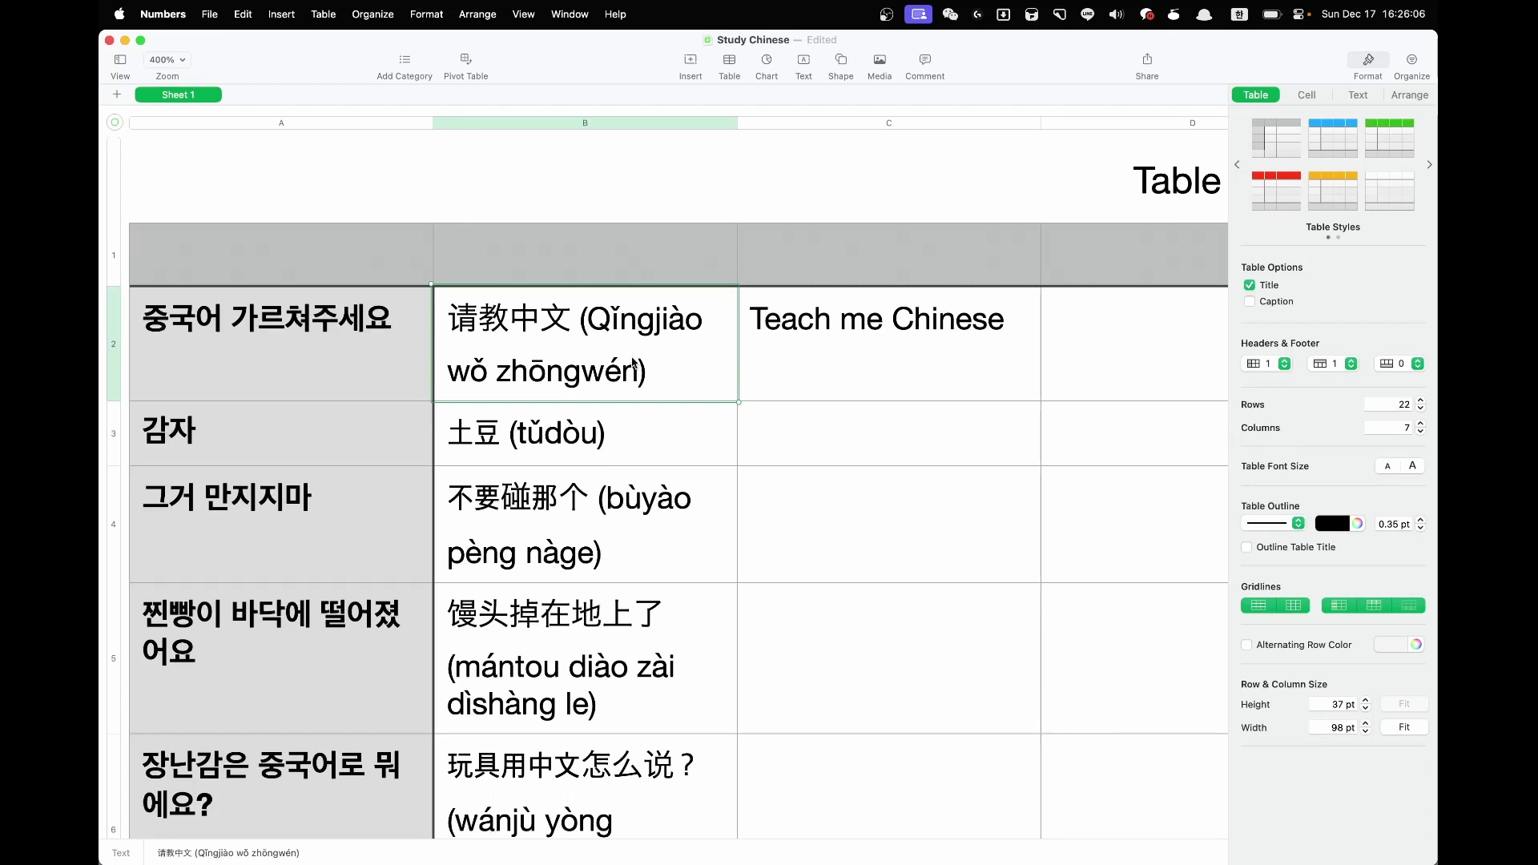
click(663, 441)
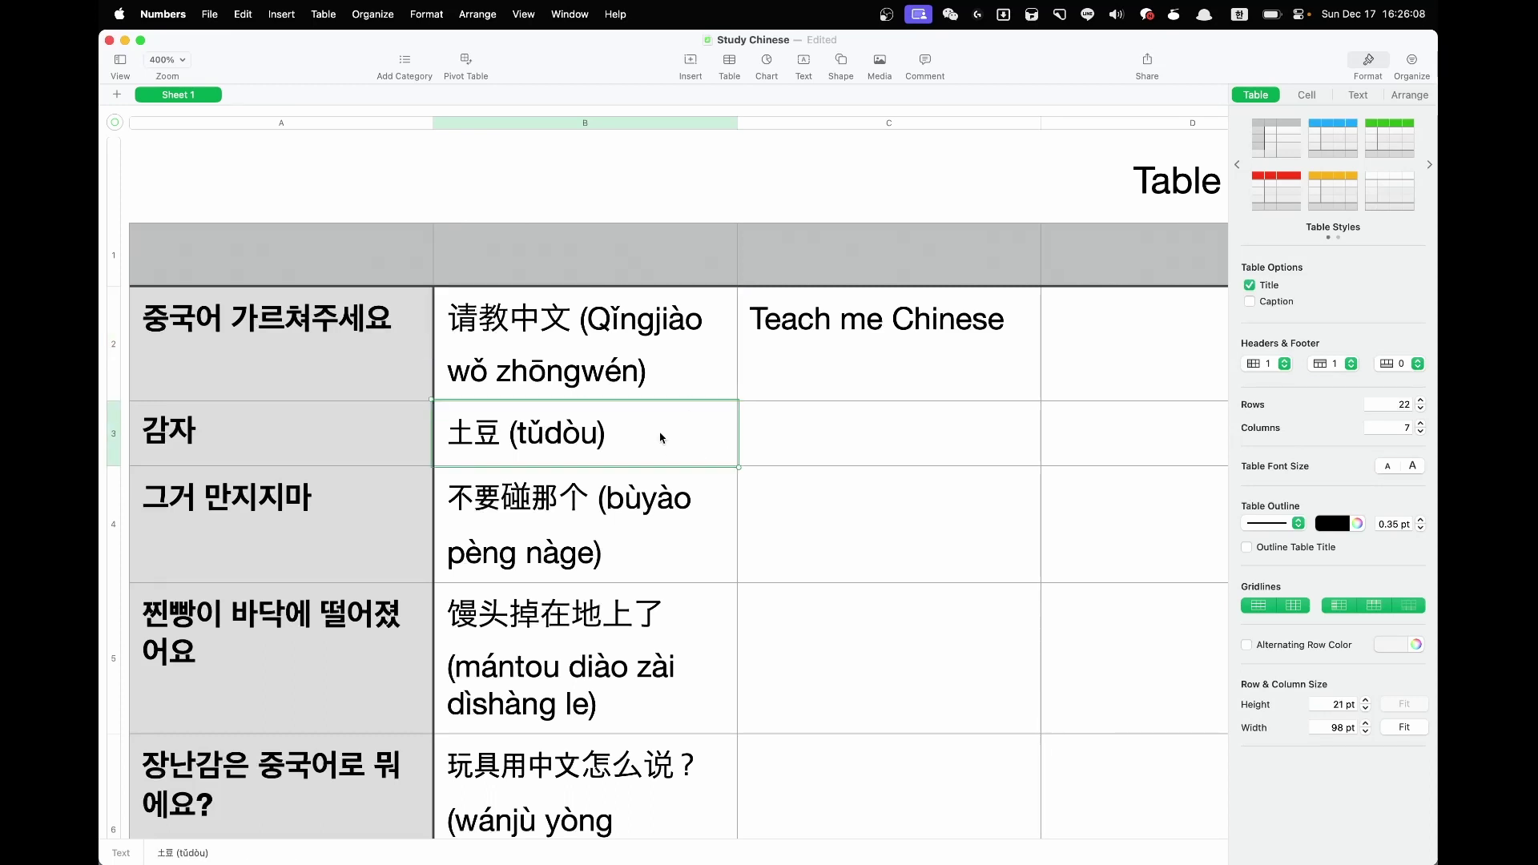
click(561, 487)
click(919, 436)
click(559, 431)
click(290, 347)
scroll(537, 463, down, 10)
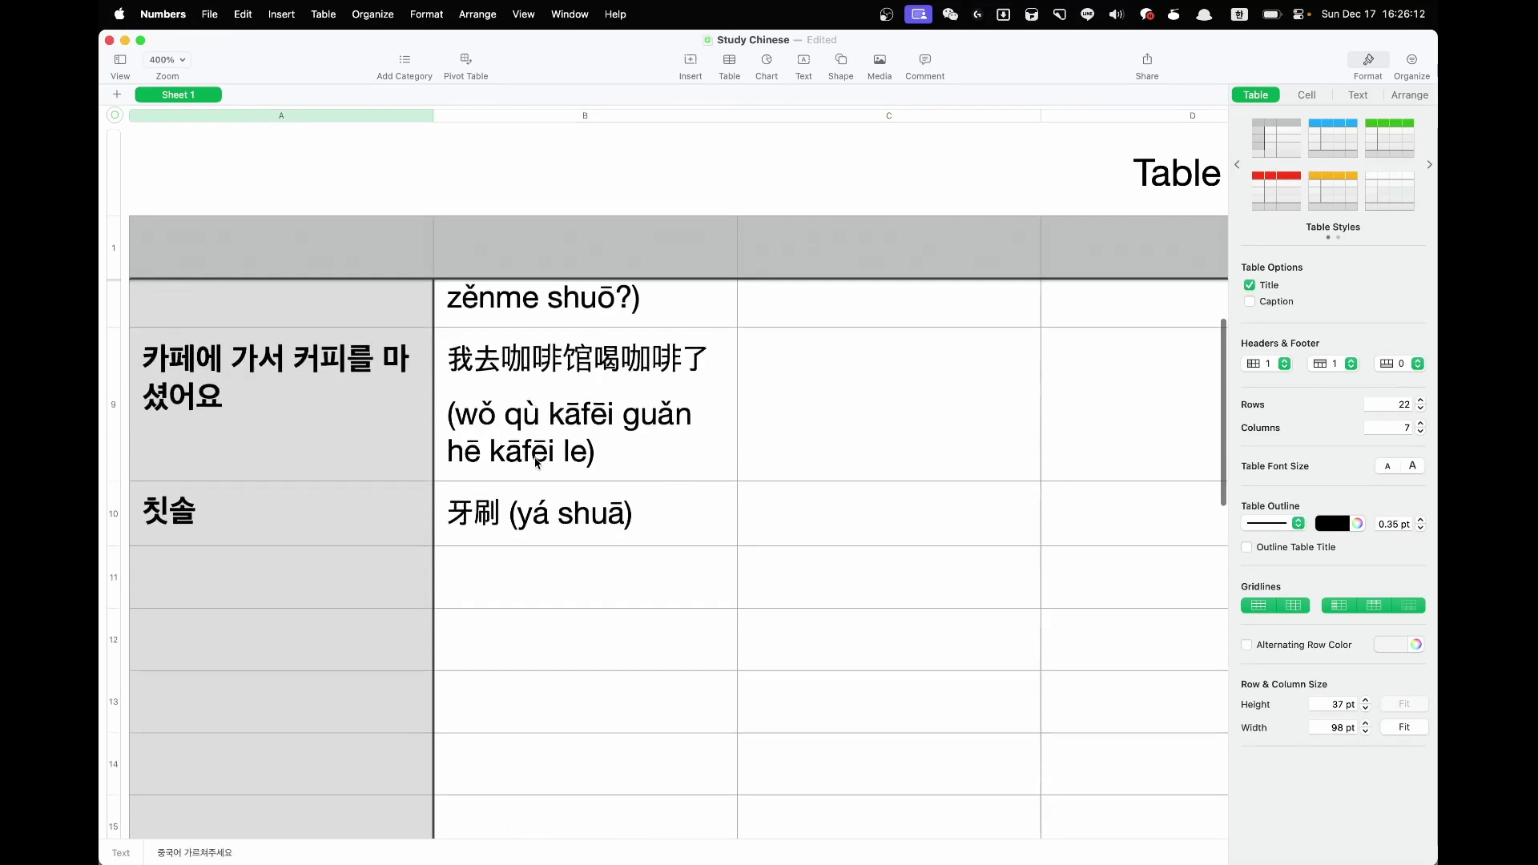
scroll(536, 462, up, 10)
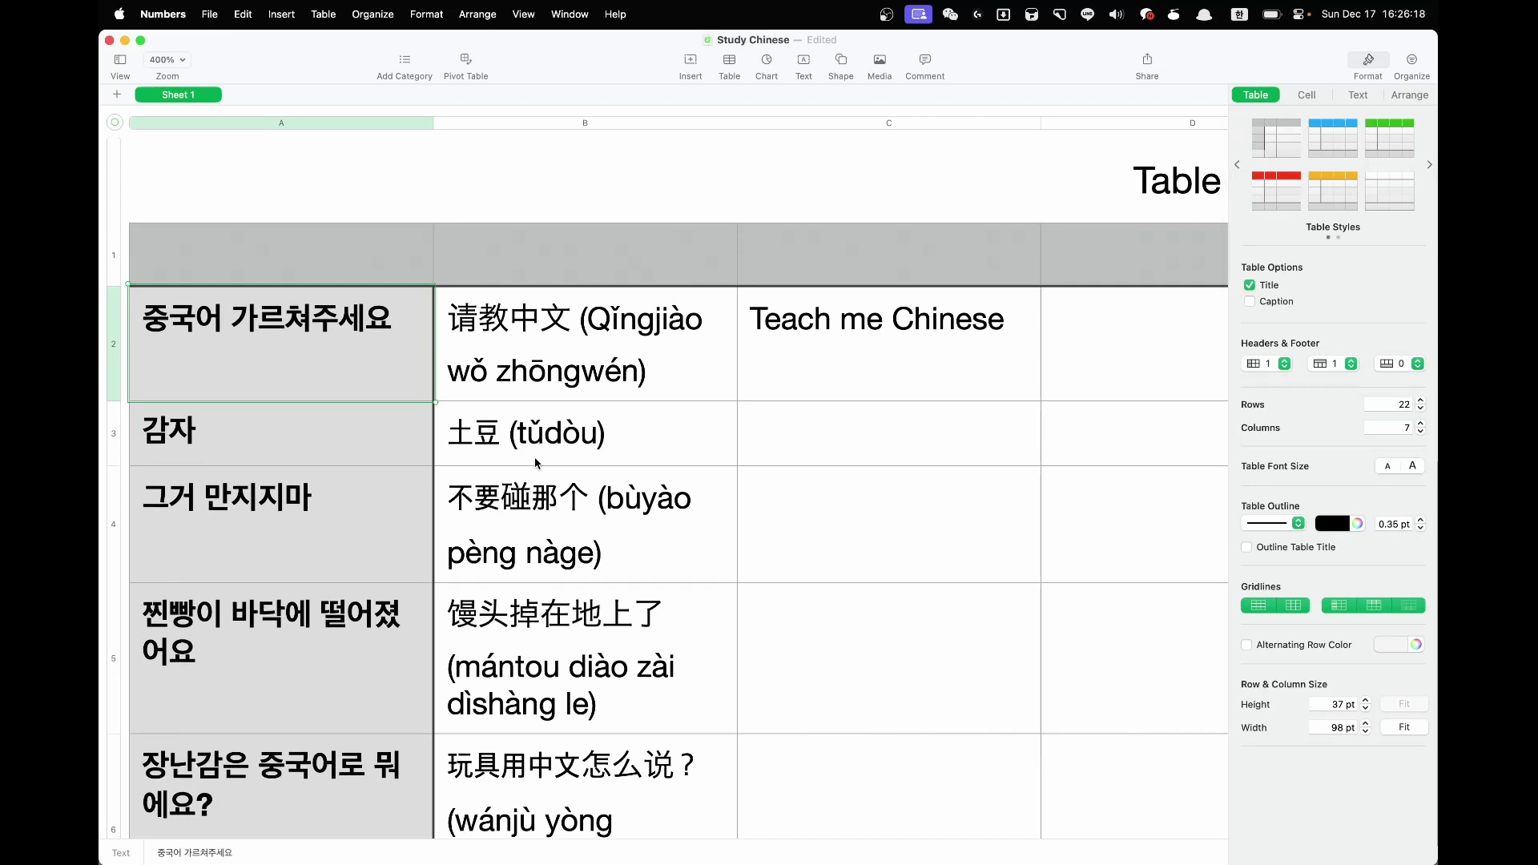
click(769, 375)
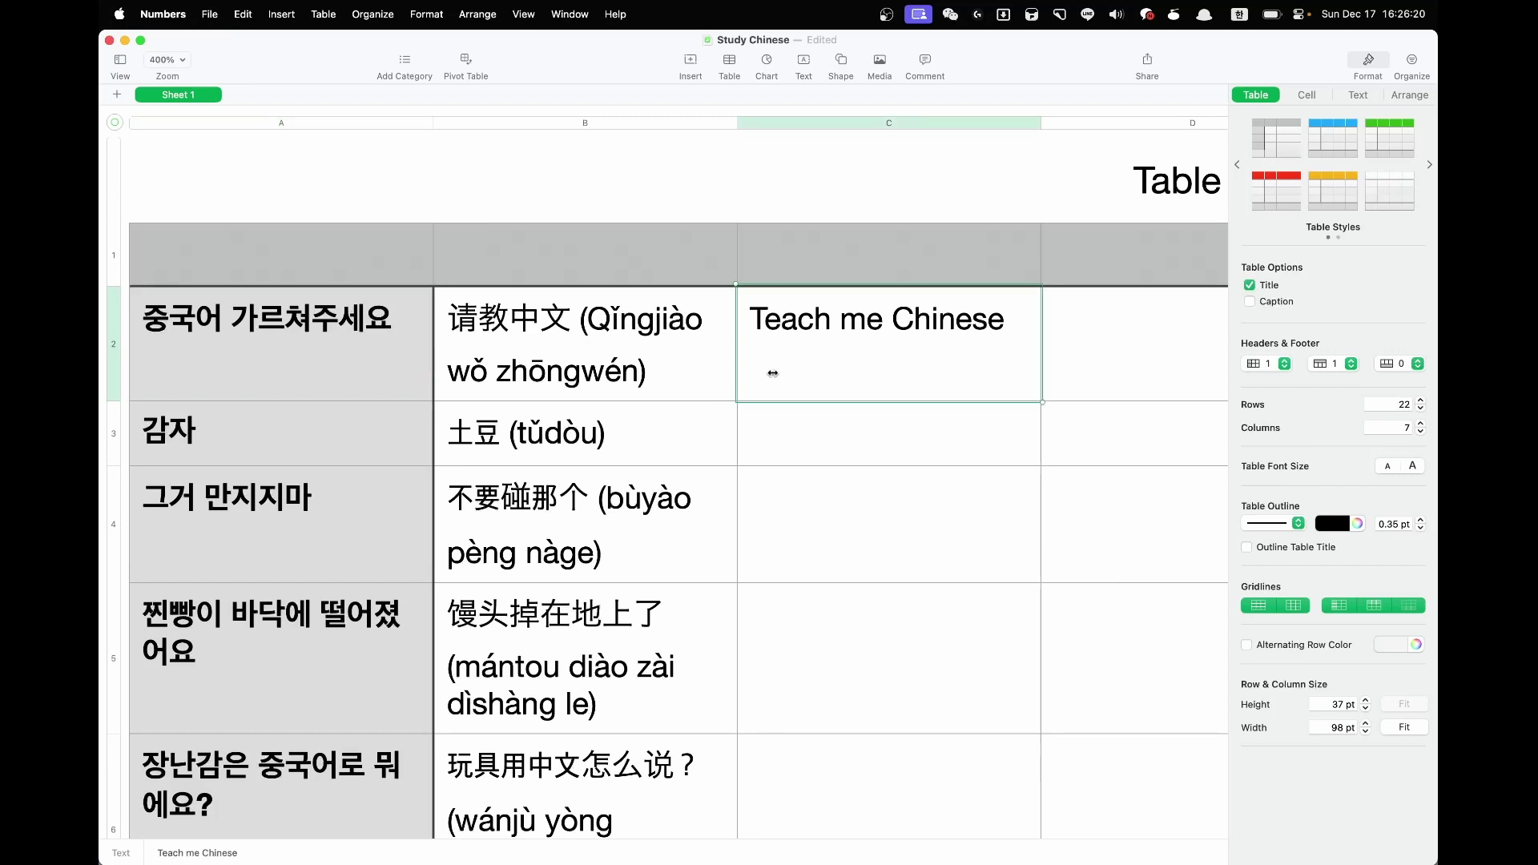
click(590, 369)
Step: Enter the Korean word "집어" in cell A11, the first empty row below the existing phrases
scroll(547, 532, down, 10)
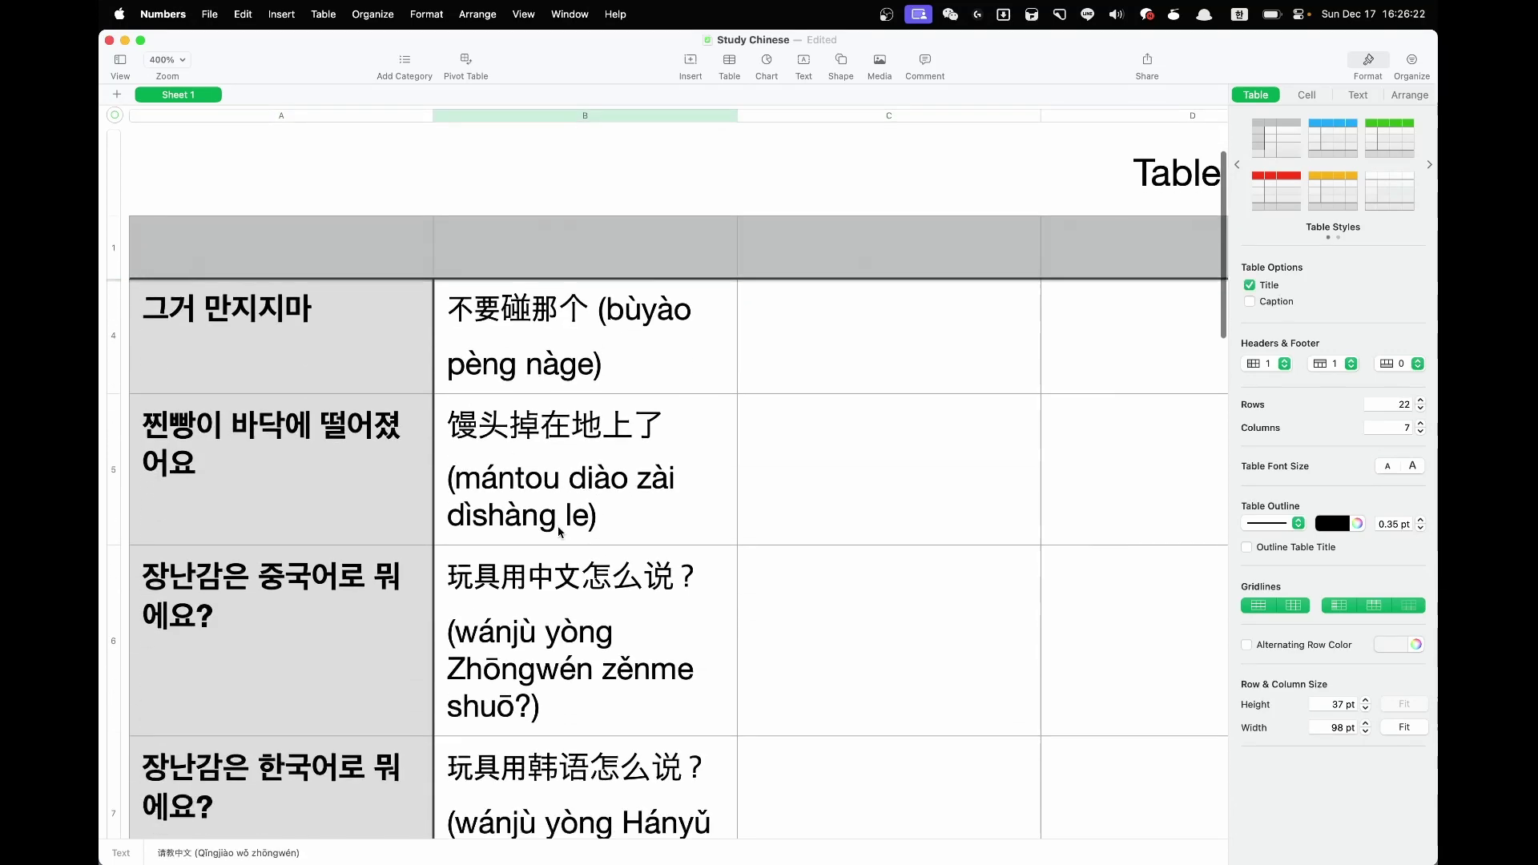
double_click(392, 375)
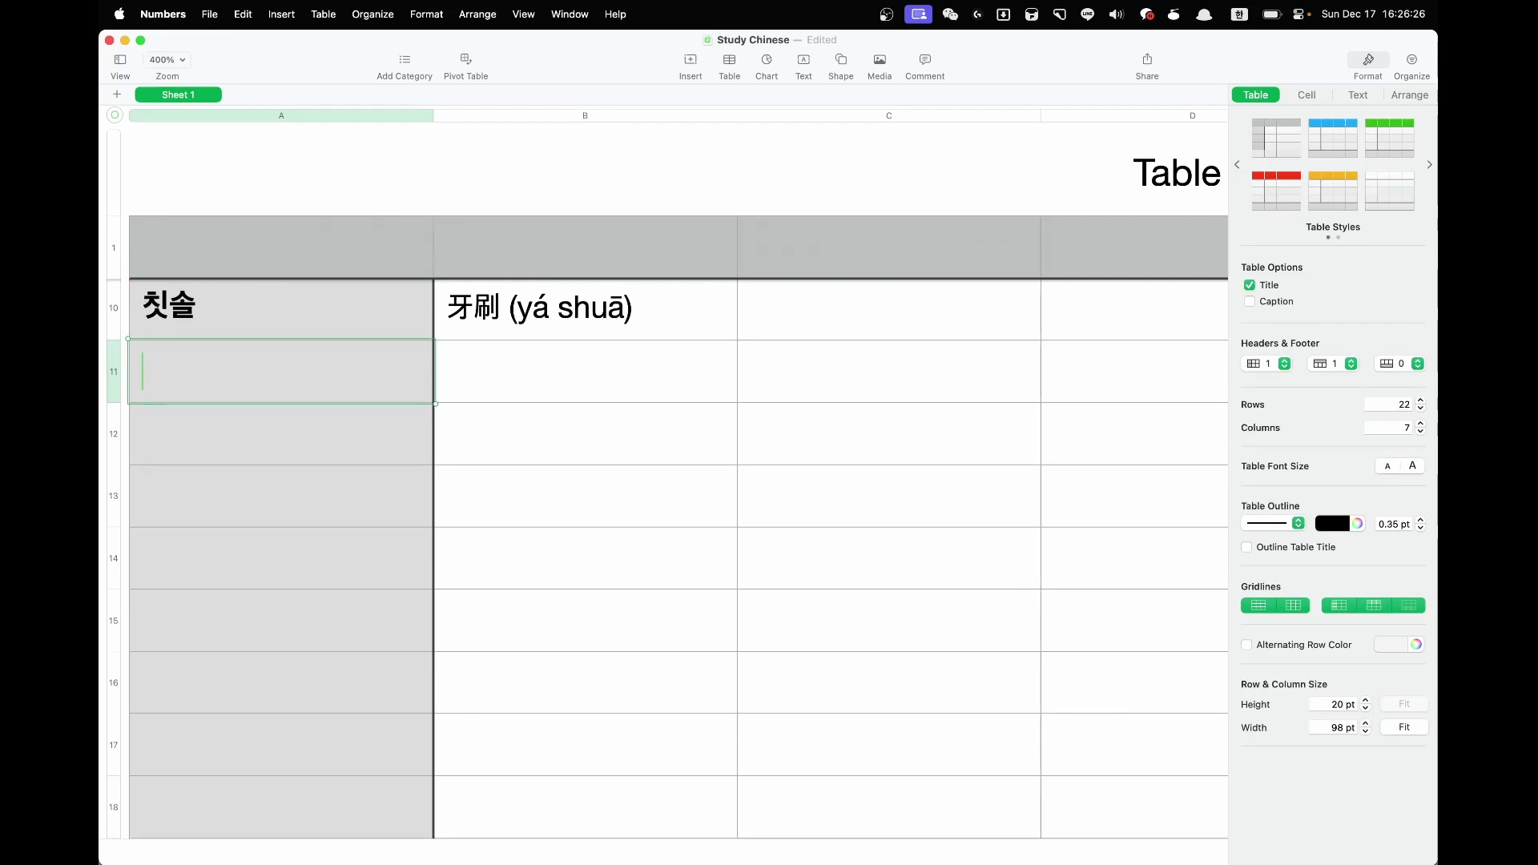
text(집어)
key(Tab)
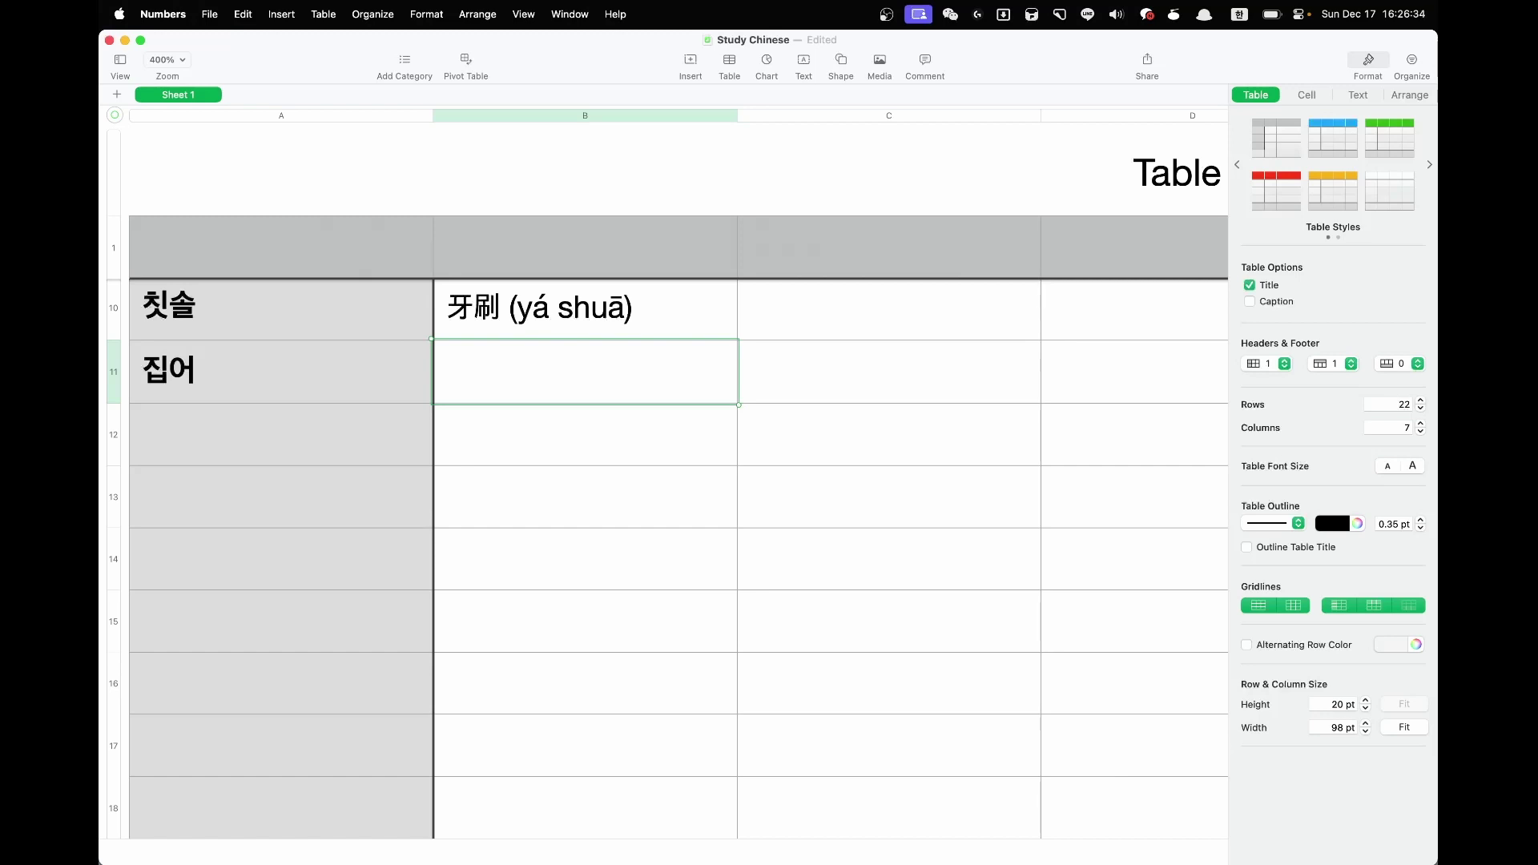
Step: Replace the word in cell A11 with "주서"
click(280, 371)
text(주서)
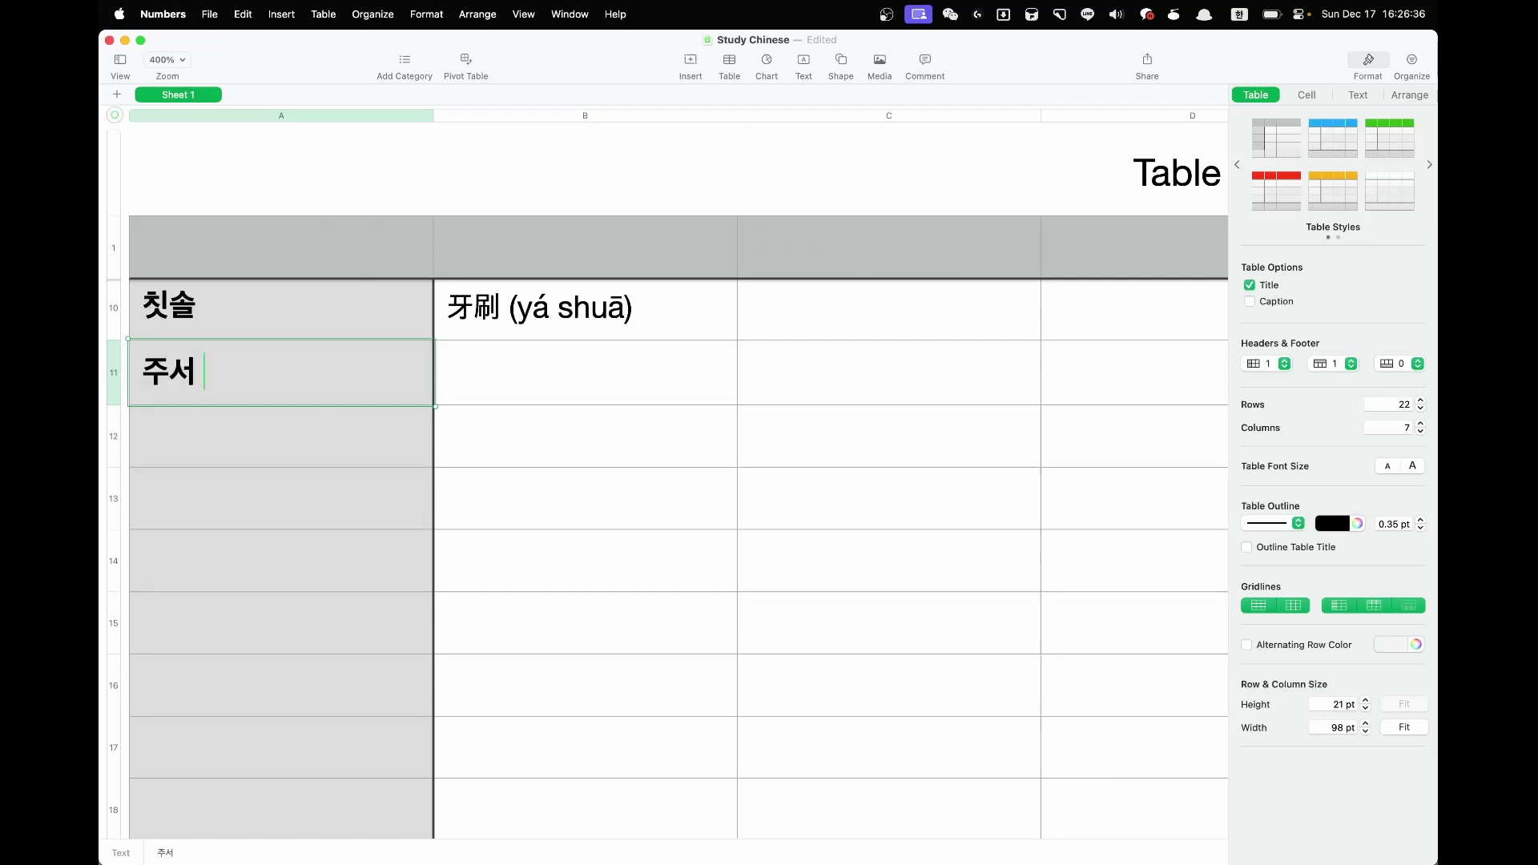
key(Return)
Step: Enter the Korean words "주워", "잡아" and "집어" in cells A12, A13 and A14
text(주워)
key(Return)
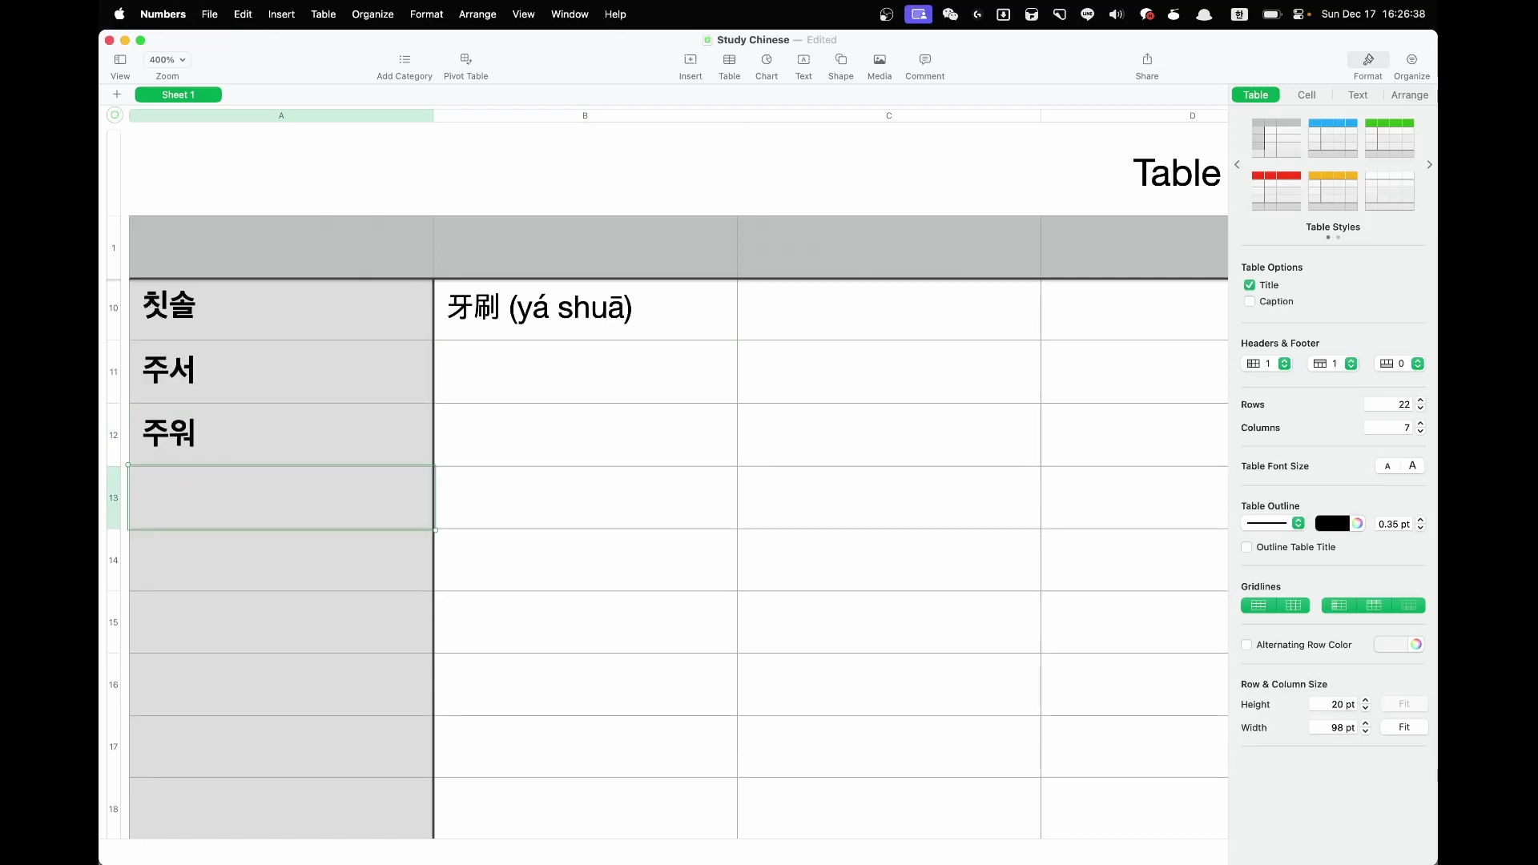
text(잡아)
key(Return)
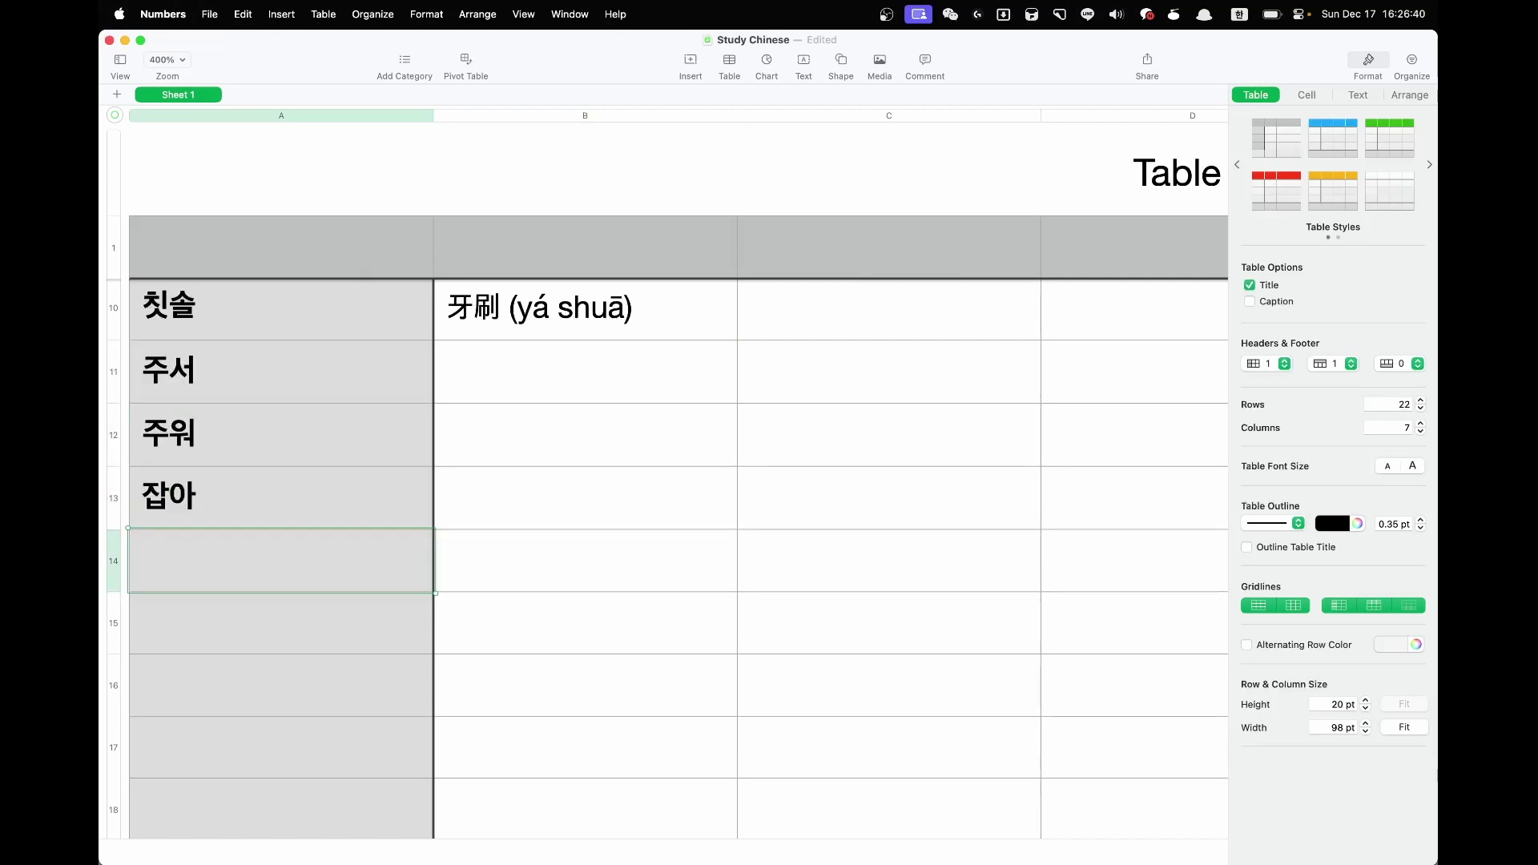
text(집어)
key(Return)
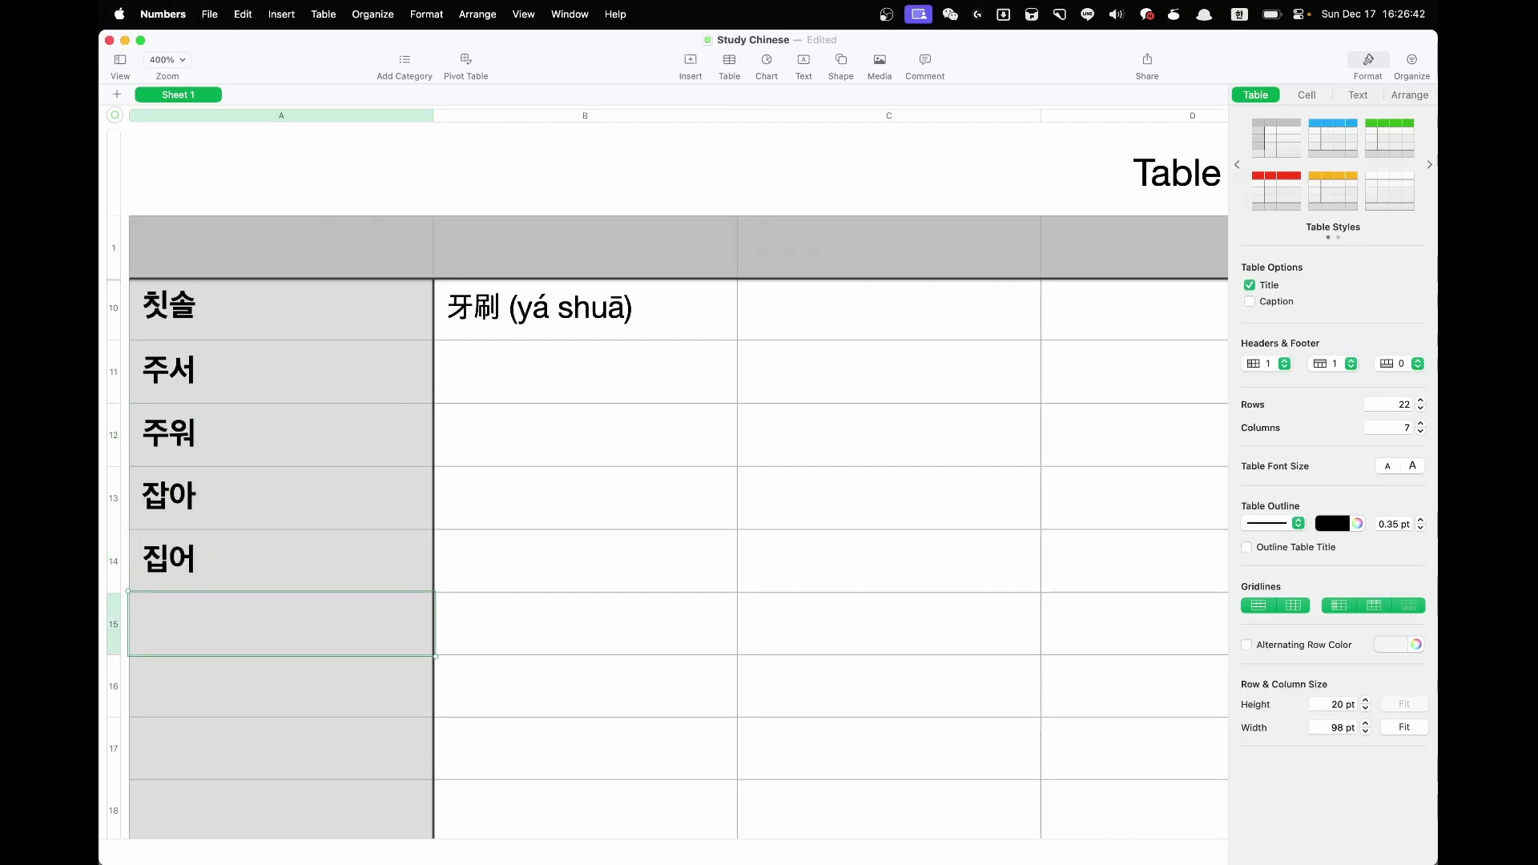
Step: Clear the three Korean words from cells A12 to A14
key(shift+Up)
key(shift+Up)
key(shift+Up)
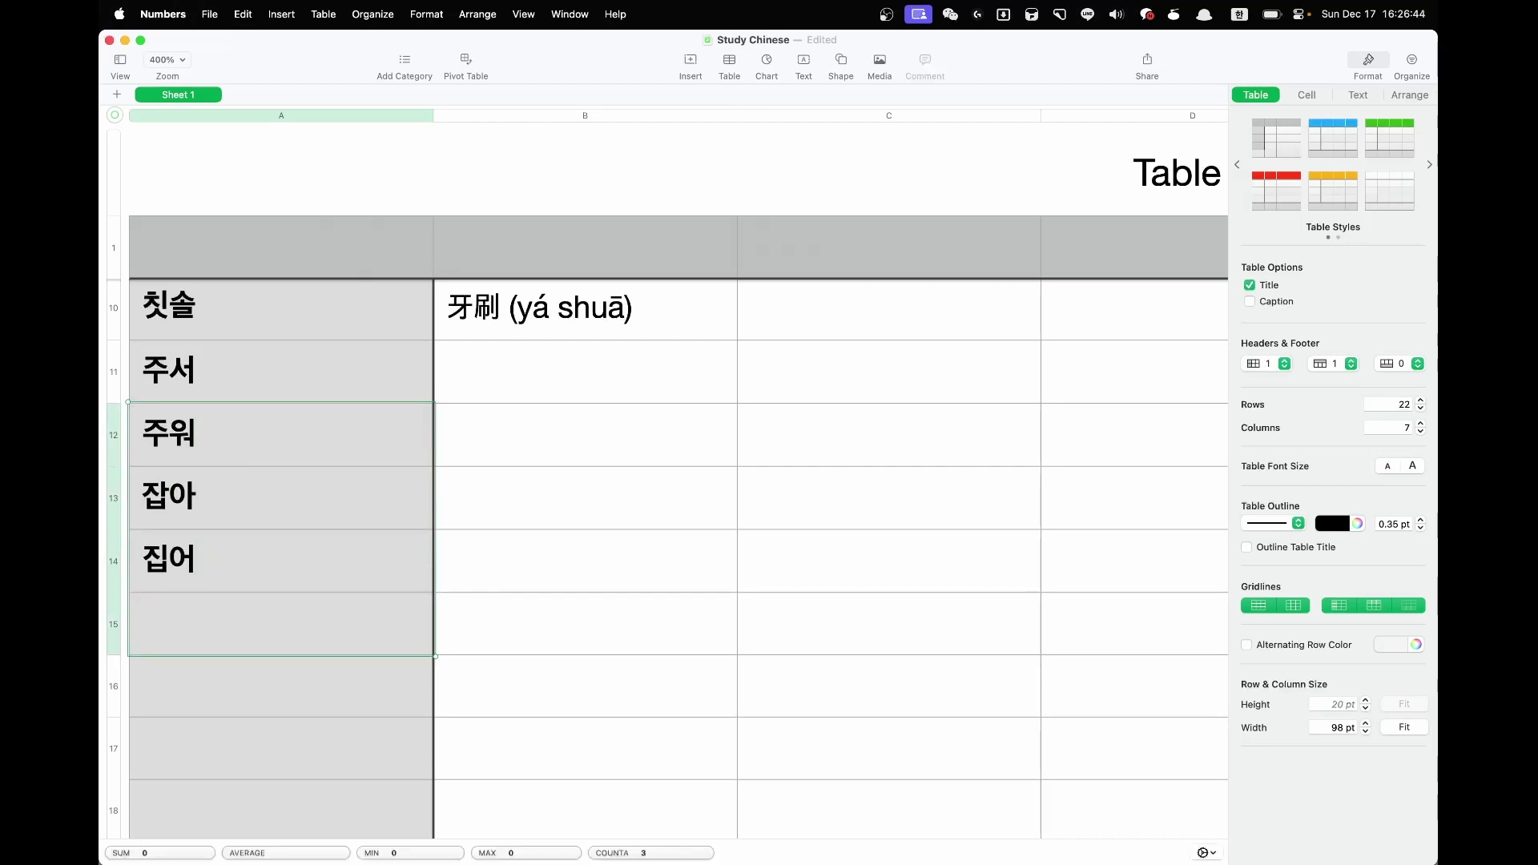
key(BackSpace)
Step: Enter the English translation "Pick up" in cell C11, in the row of the Korean word "주서"
key(Up)
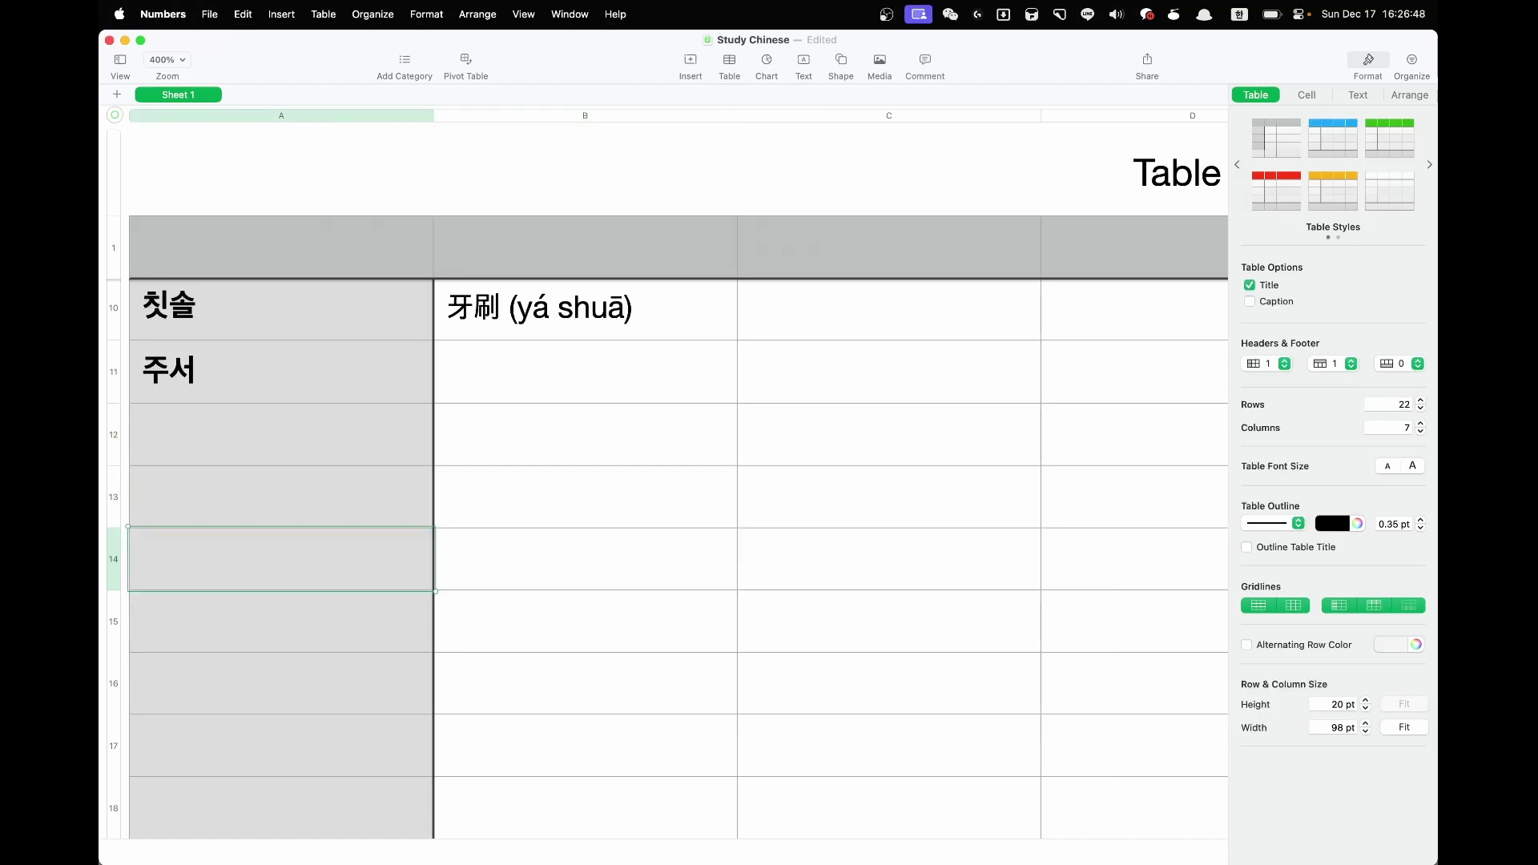
key(Up)
key(Up)
key(Up)
key(Right)
key(Right)
key(Left)
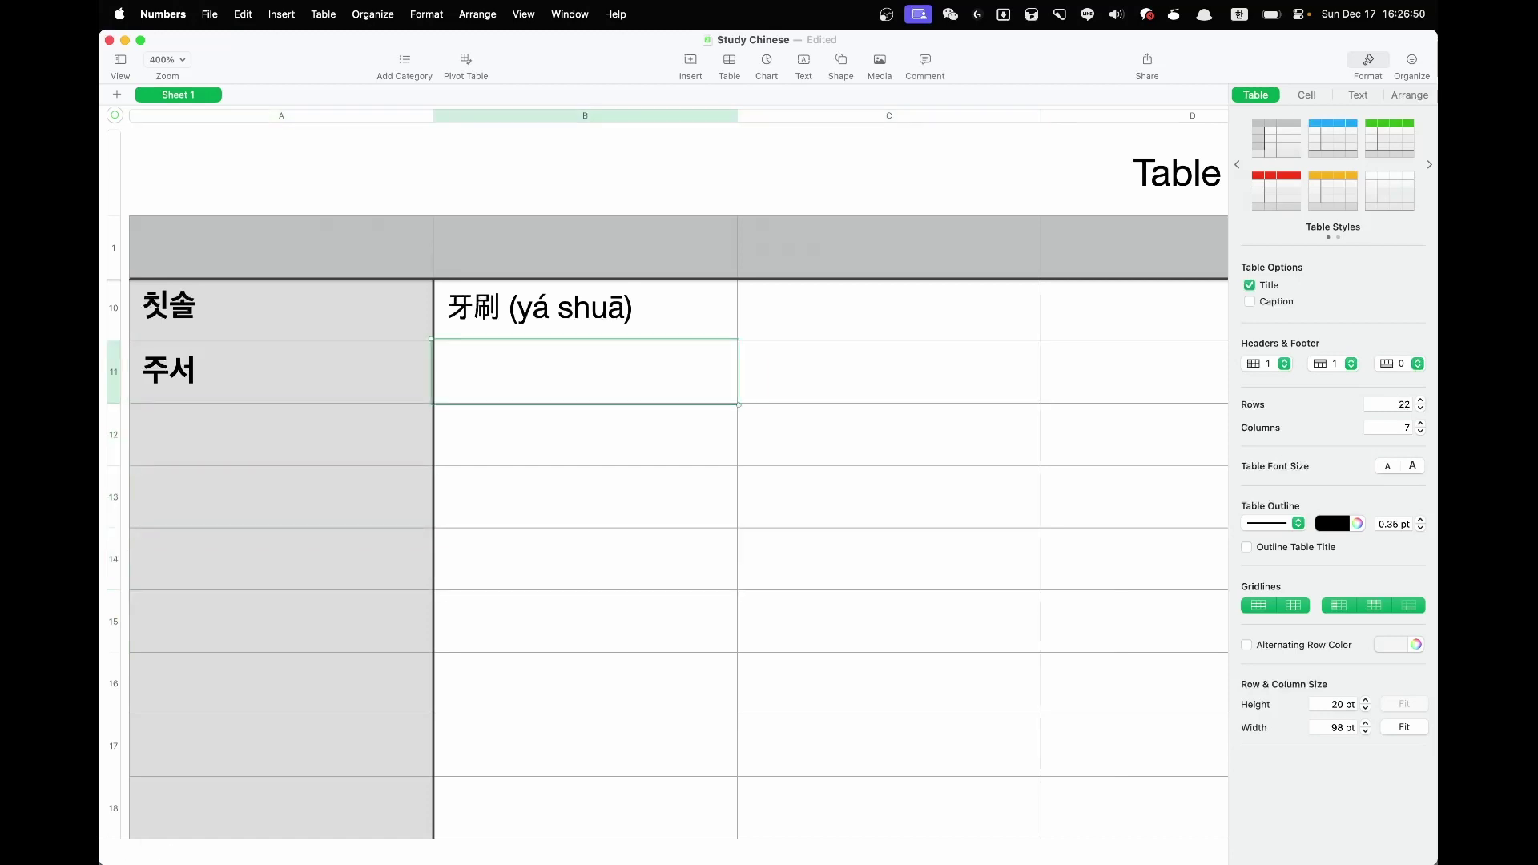
key(Right)
text(pic)
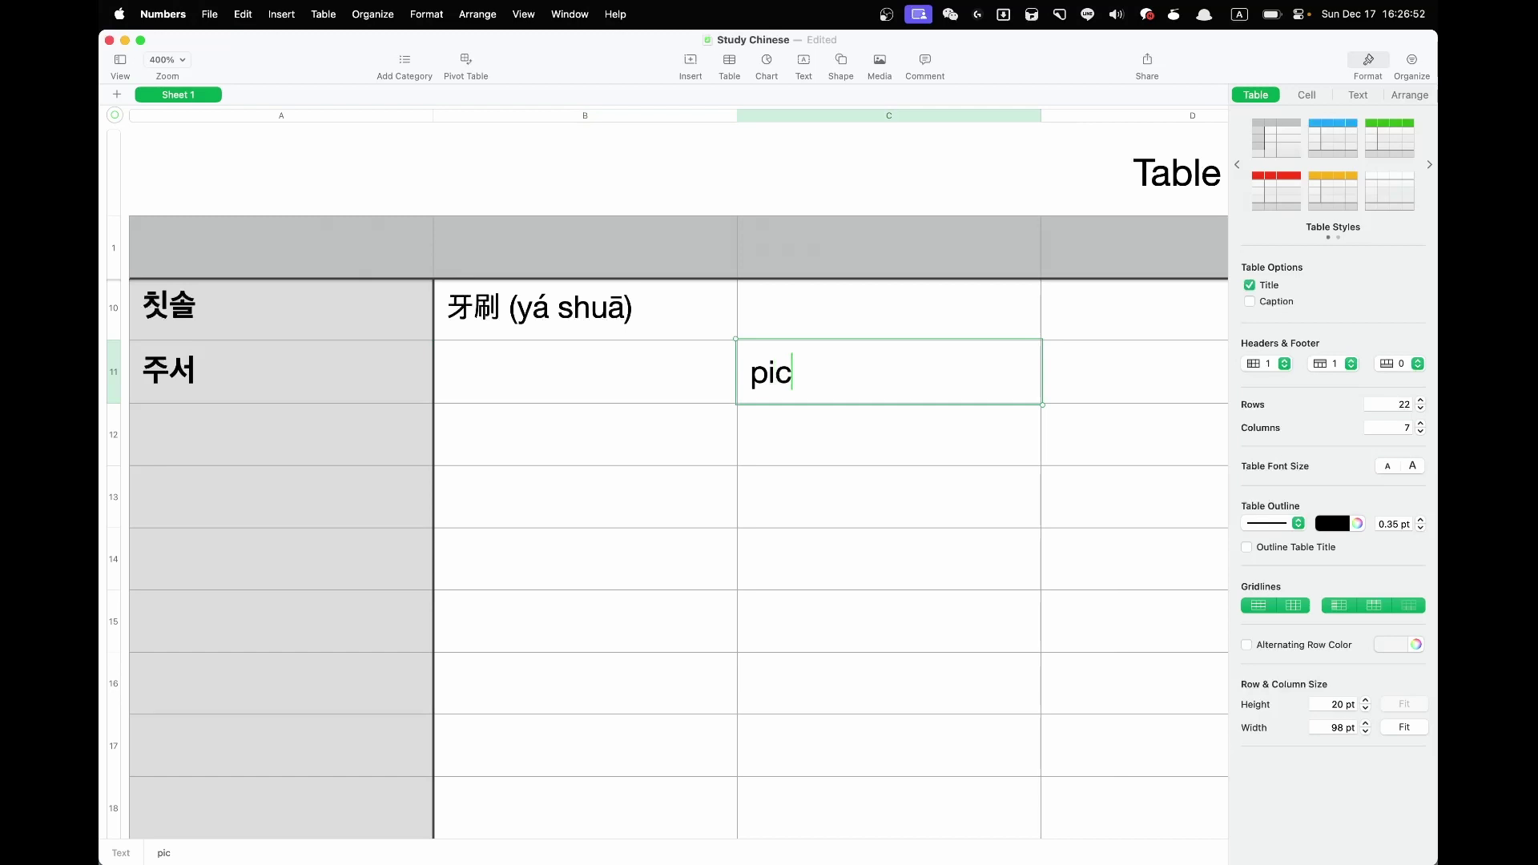
text(k up)
key(Return)
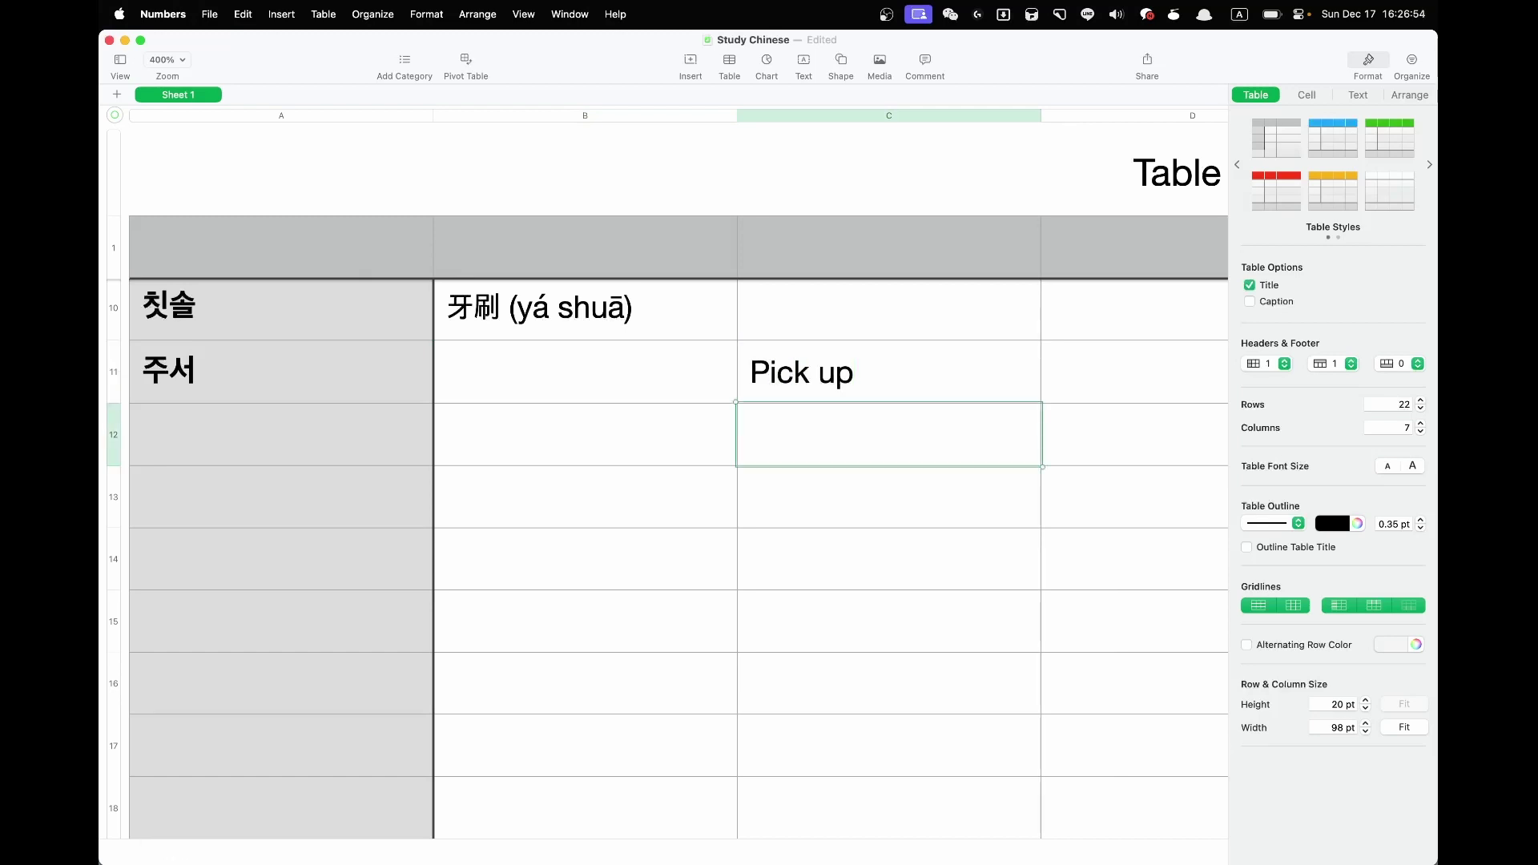
Step: Add the Korean phrase "이거 주서" in cell A12 and its English translation "pick it up" in cell C12
key(Left)
key(Left)
key(ctrl+space)
text(이거)
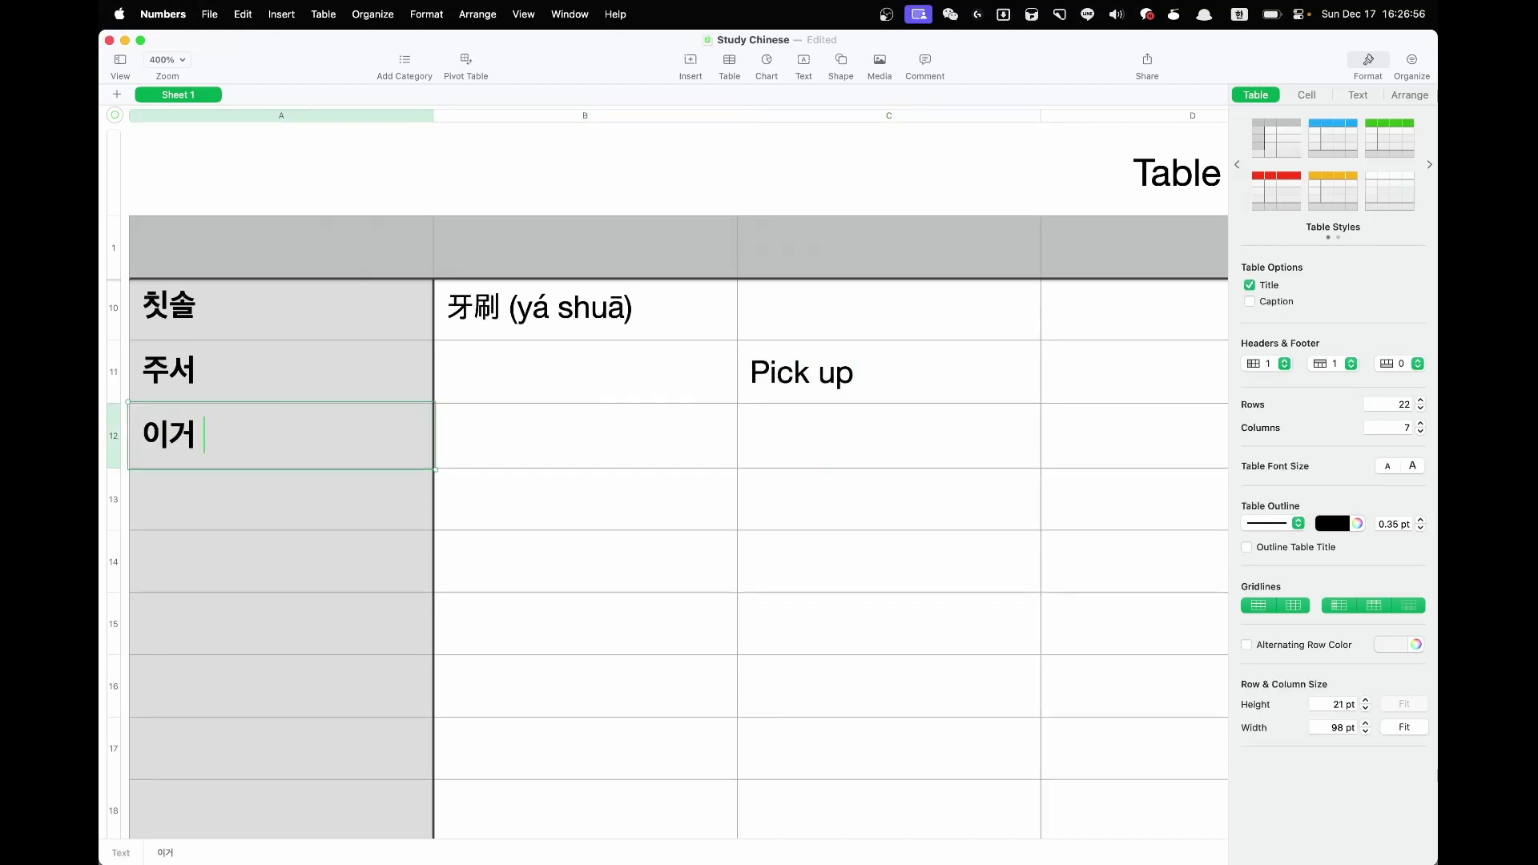
text( 주서)
key(Tab)
key(Tab)
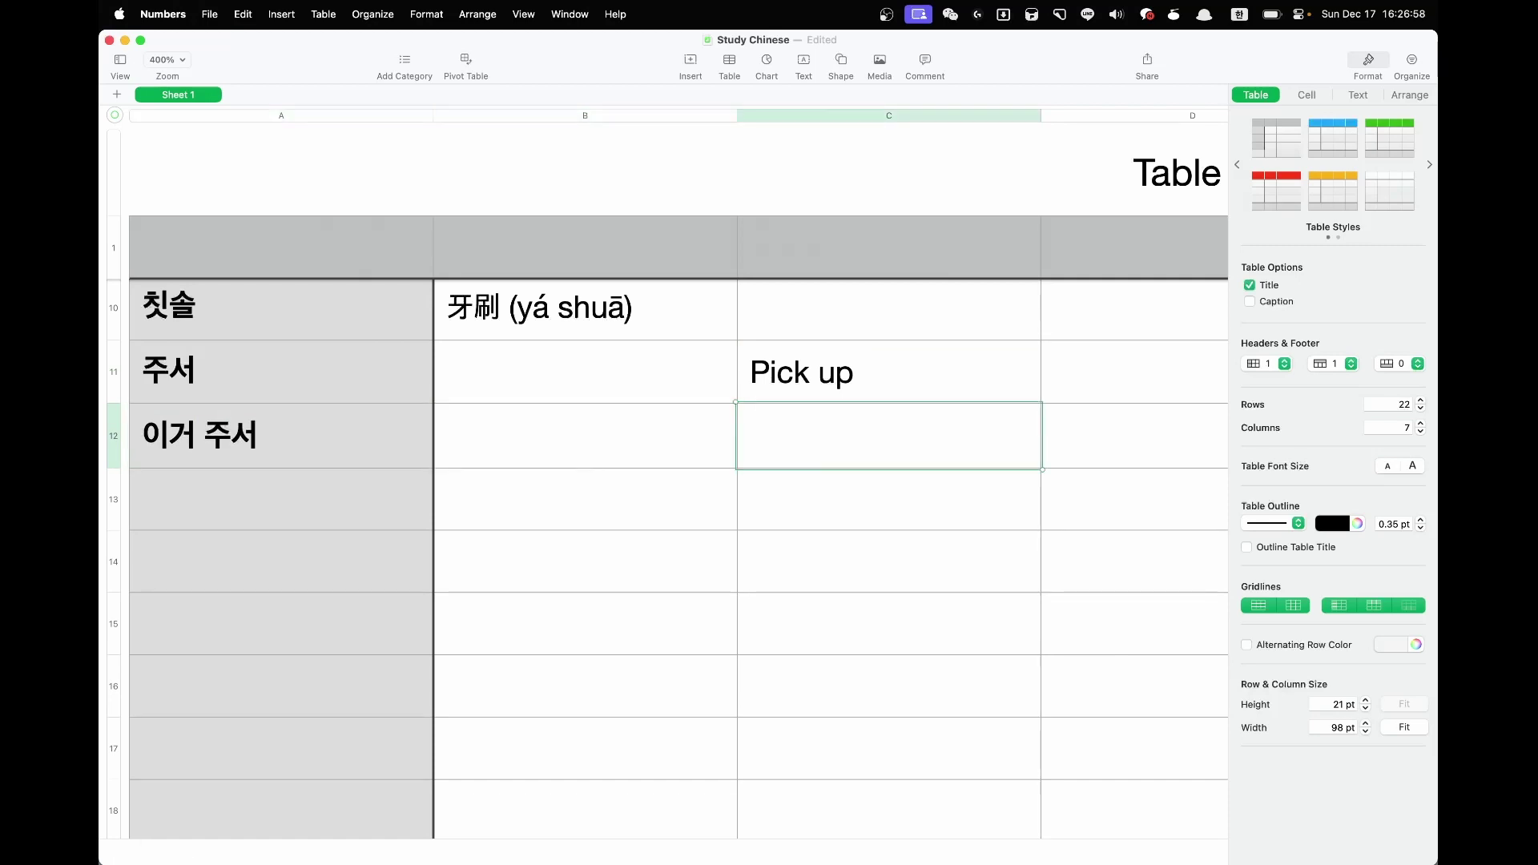
key(ctrl+space)
text(pick it up)
key(Return)
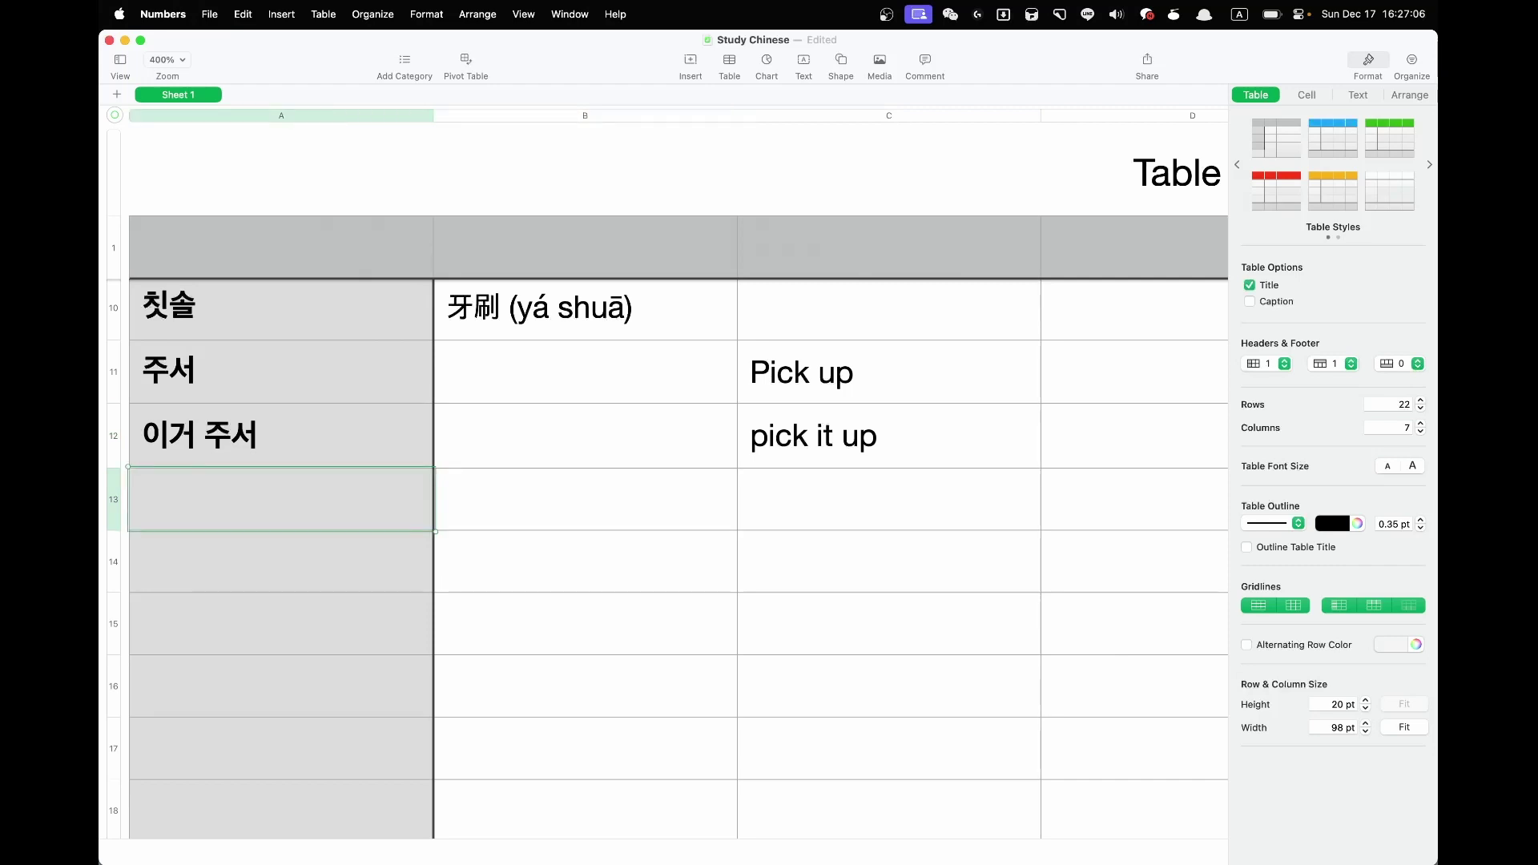
click(281, 435)
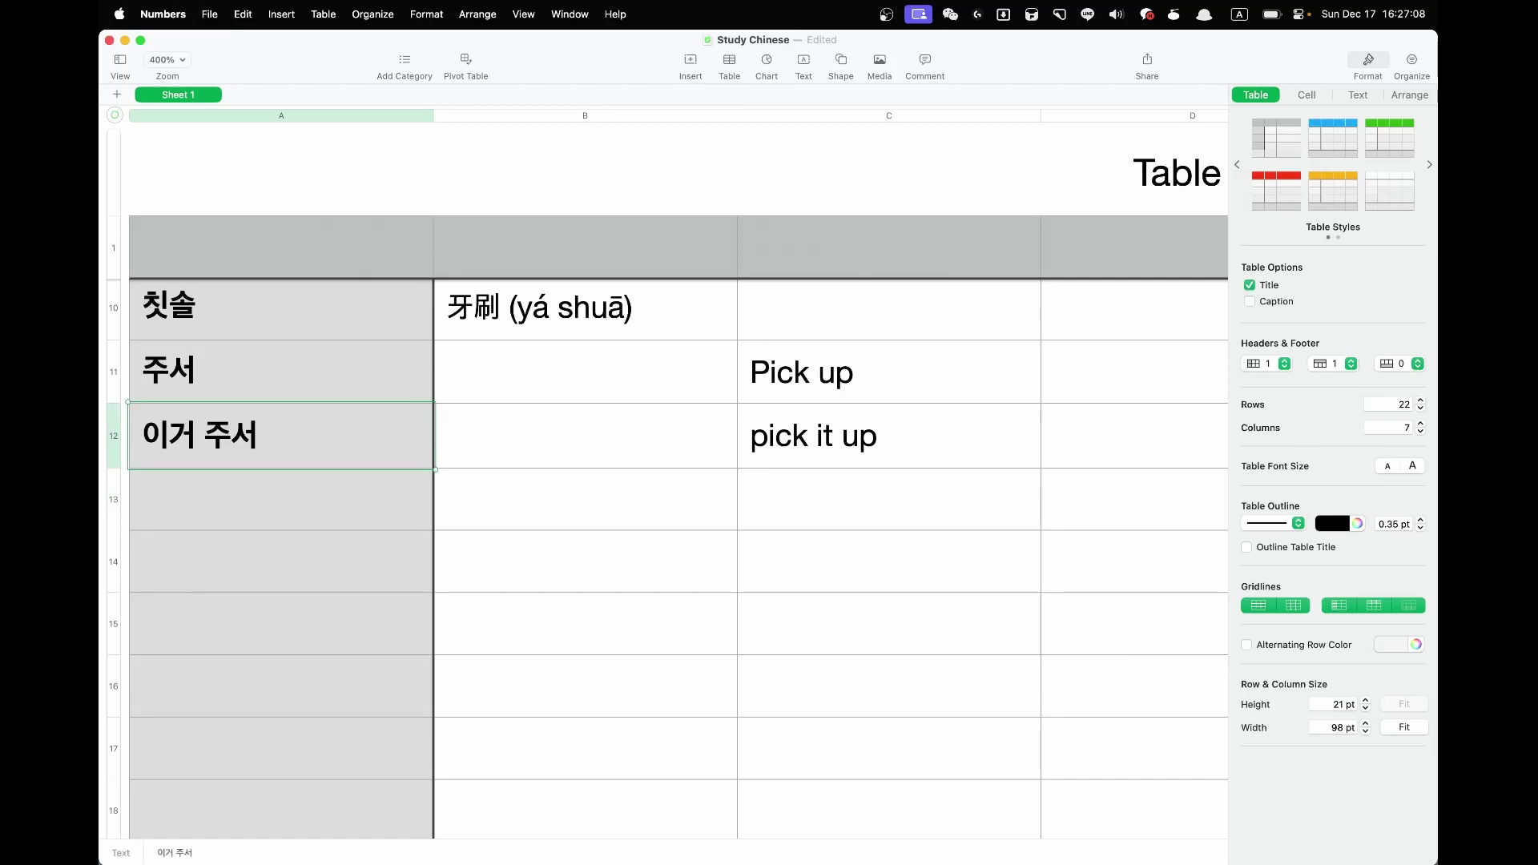
click(585, 435)
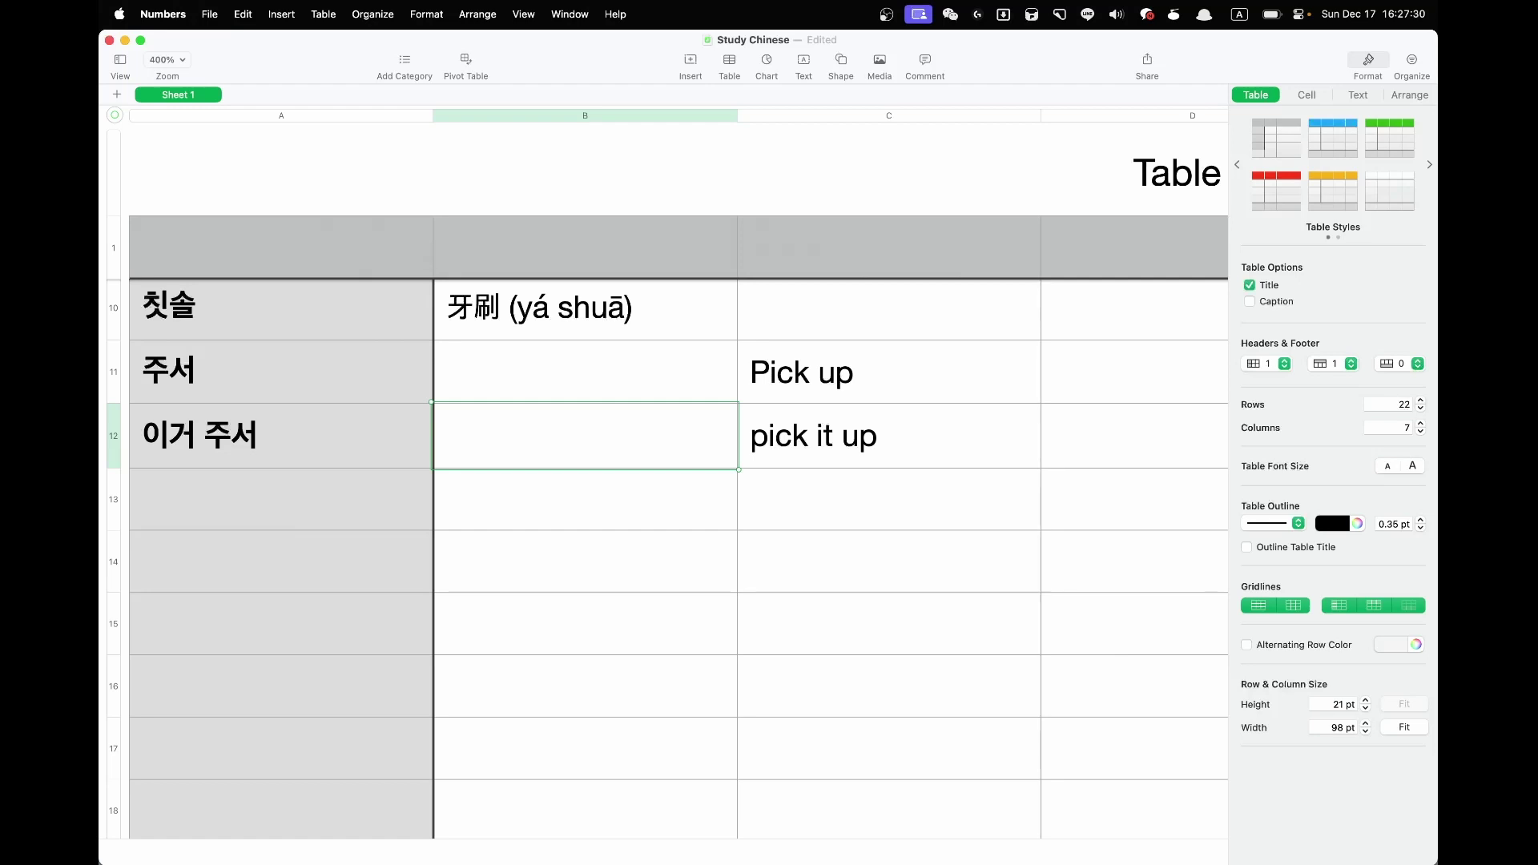
click(543, 503)
click(355, 495)
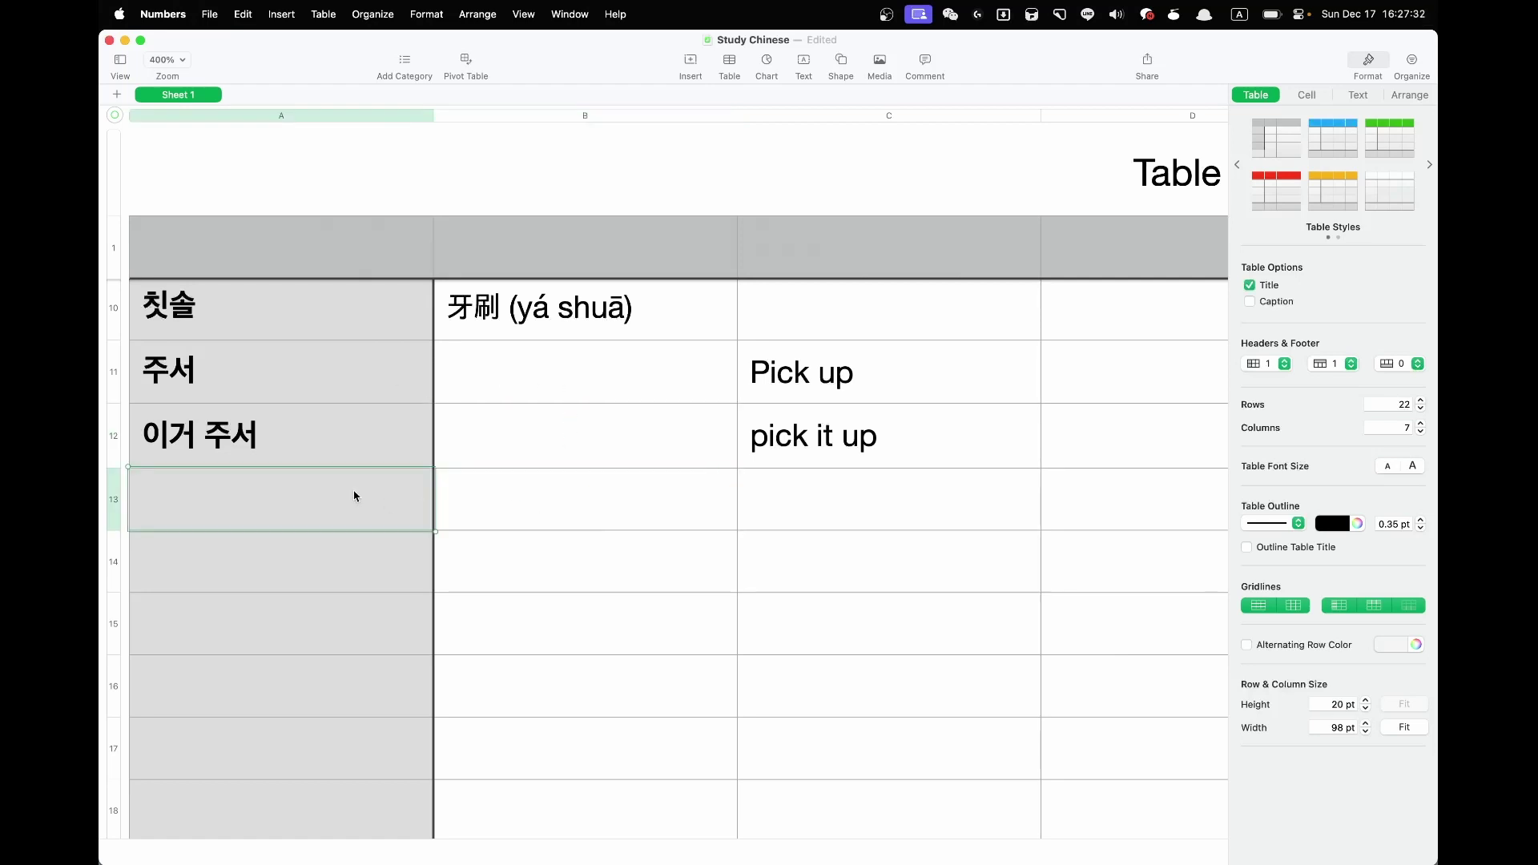
click(507, 516)
click(513, 452)
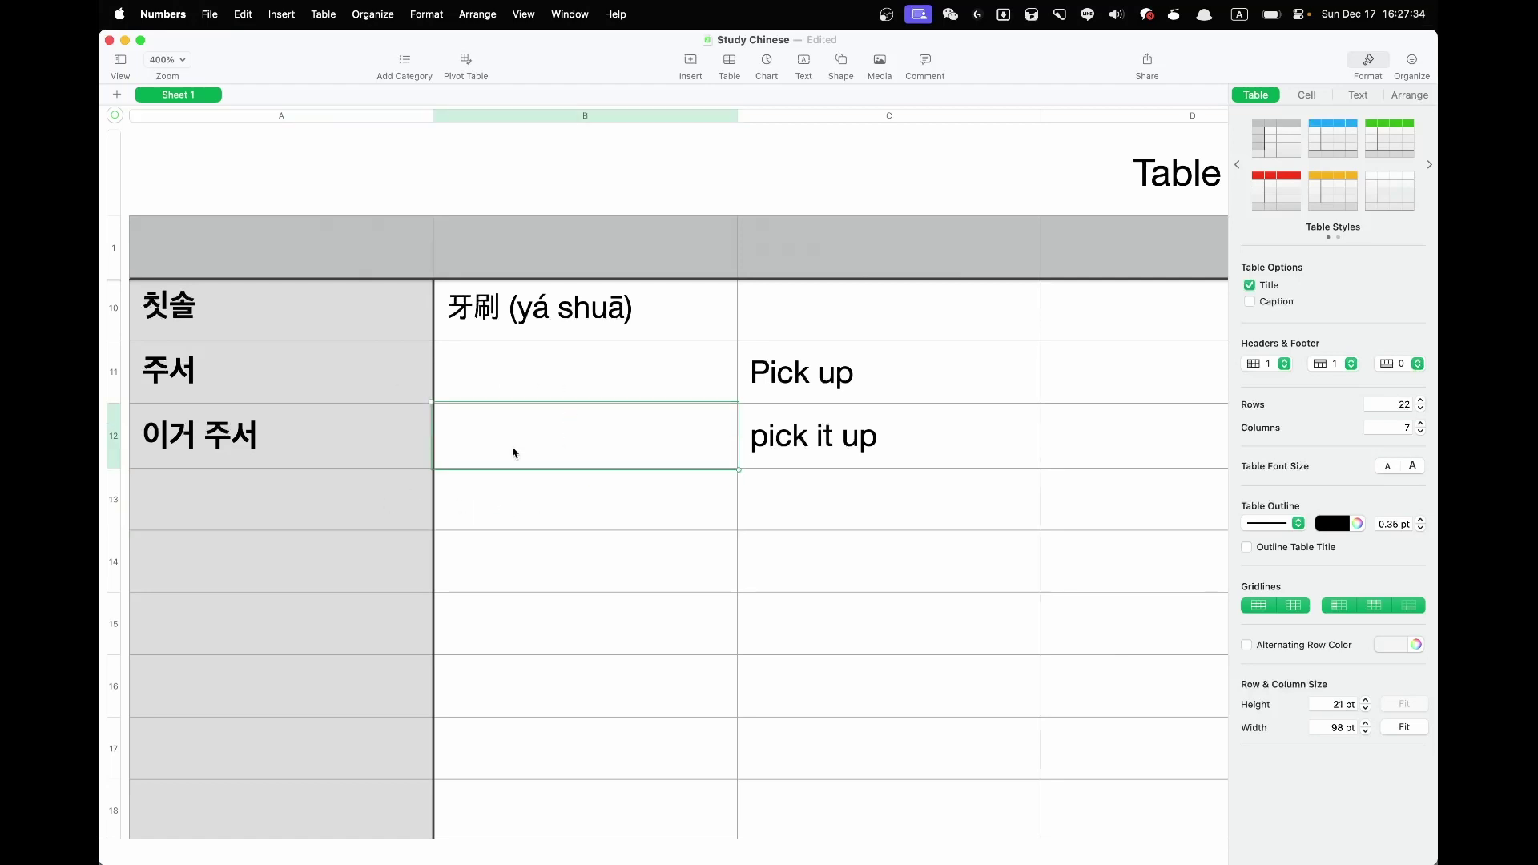
click(388, 479)
click(533, 492)
click(552, 440)
Step: Review the Chinese translations and their Pinyin in column B, from the first phrase down to the last filled rows
scroll(476, 462, up, 10)
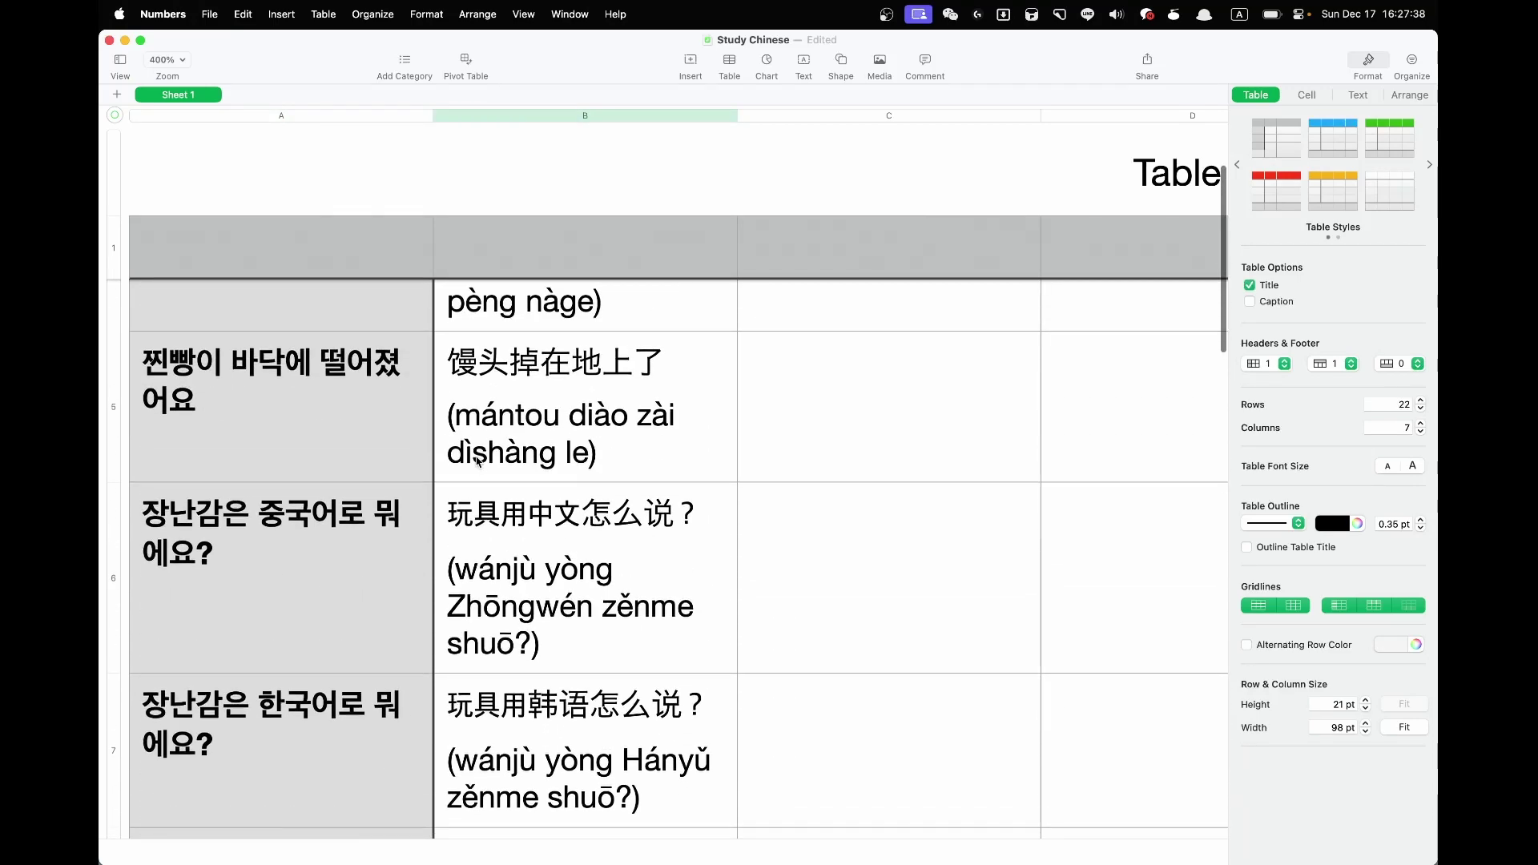
scroll(476, 462, up, 3)
click(617, 601)
click(599, 431)
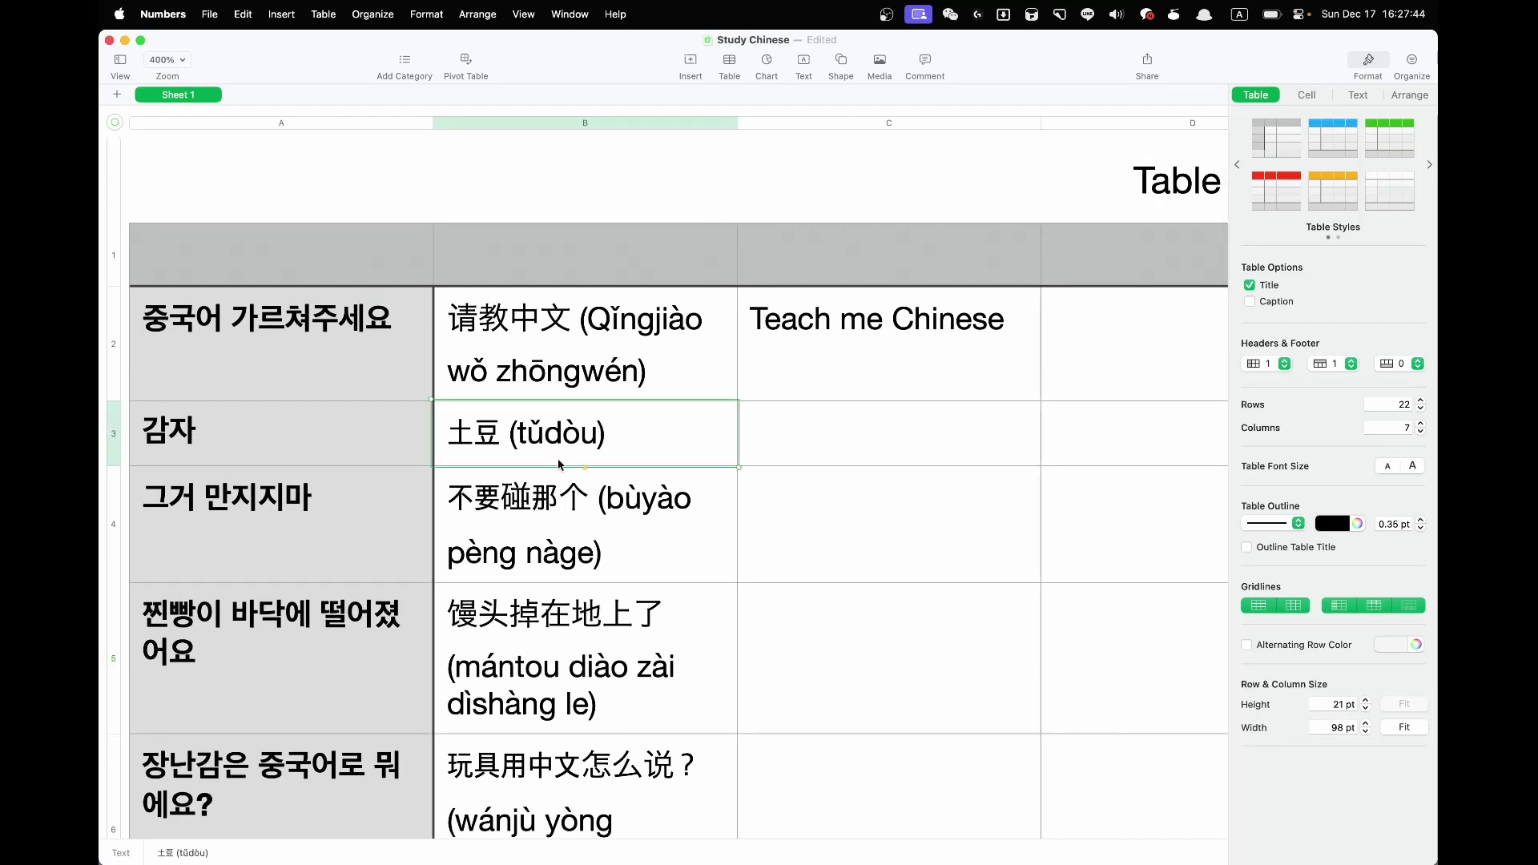
scroll(555, 512, down, 4)
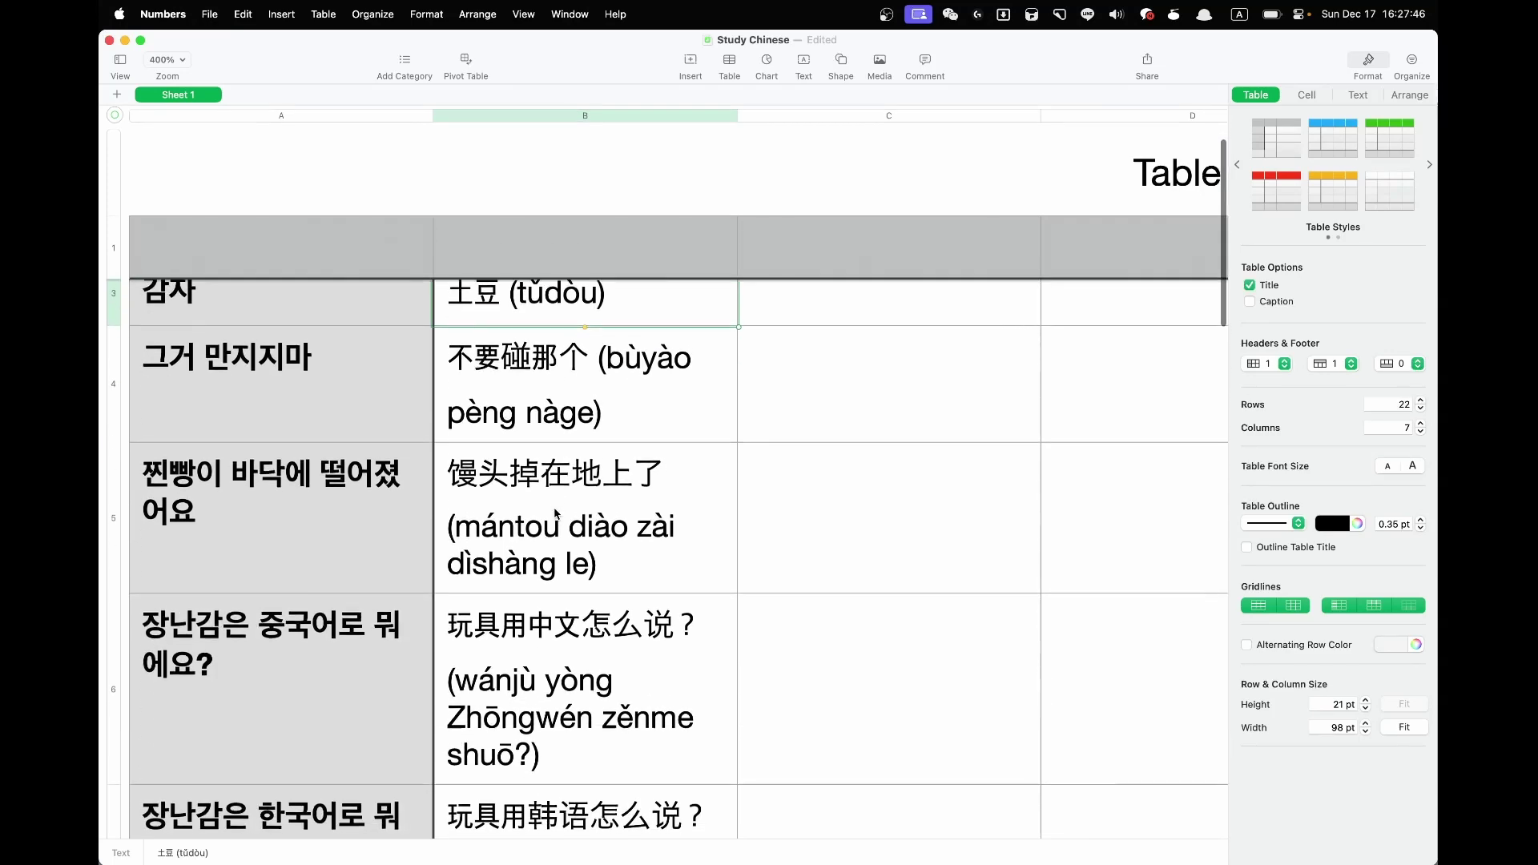
scroll(554, 512, up, 4)
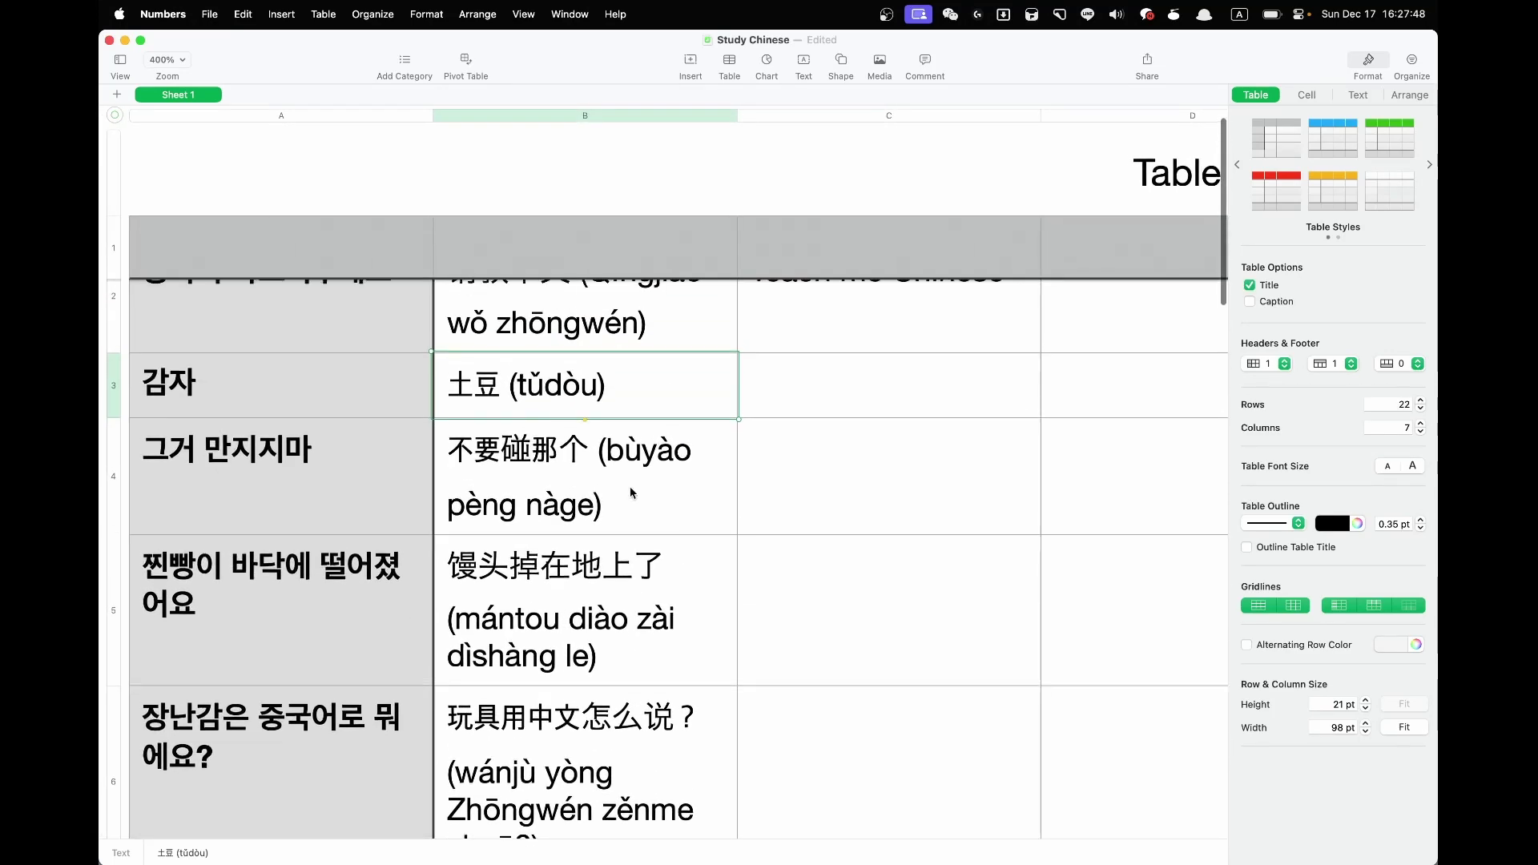
click(632, 492)
key(Down)
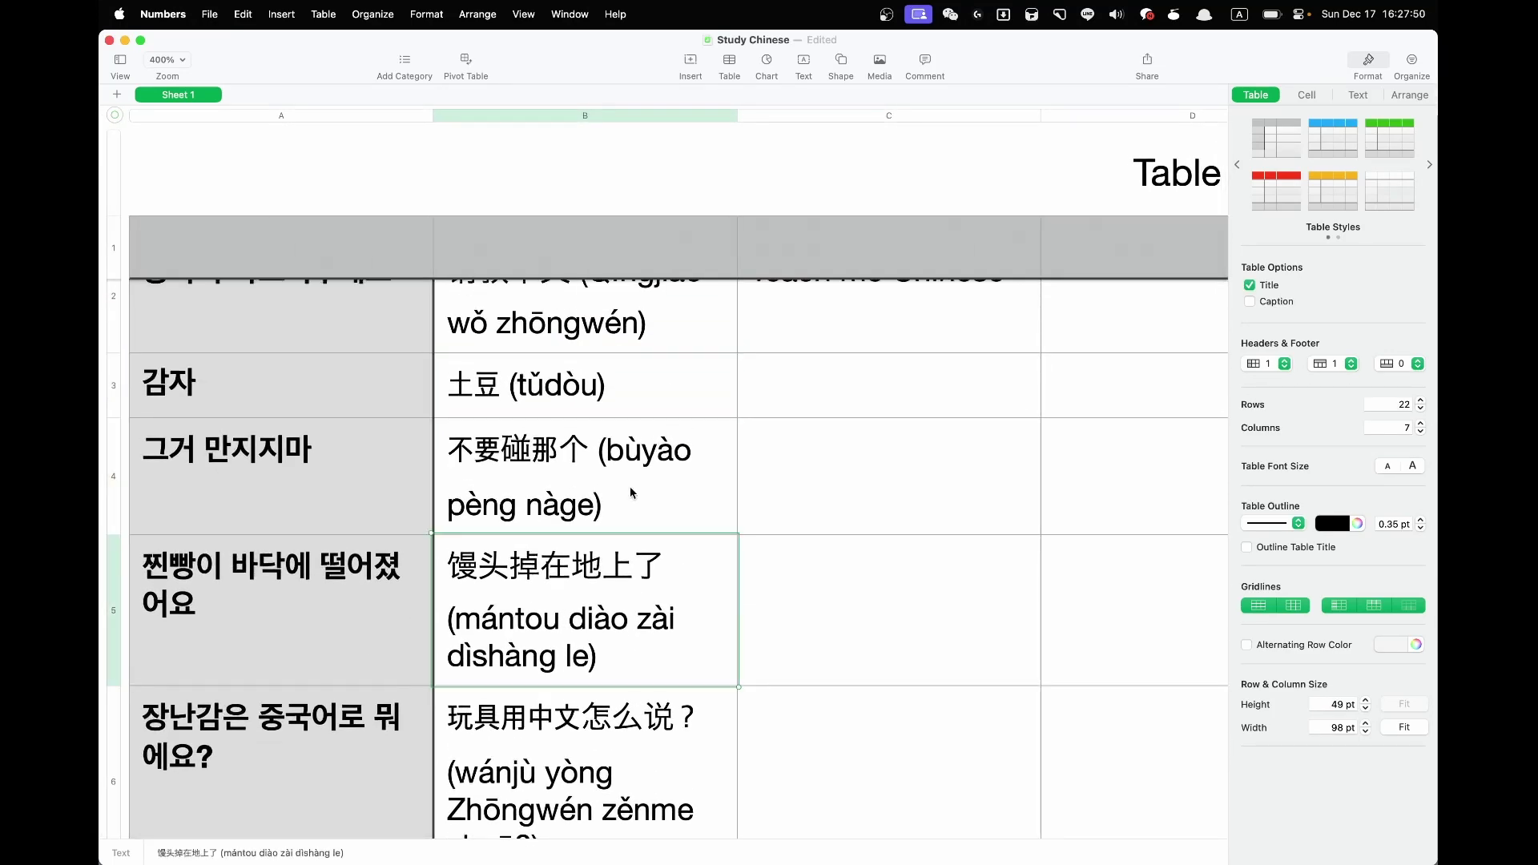
key(Down)
key(Down)
key(Down)
key(Down)
key(Down)
key(Down)
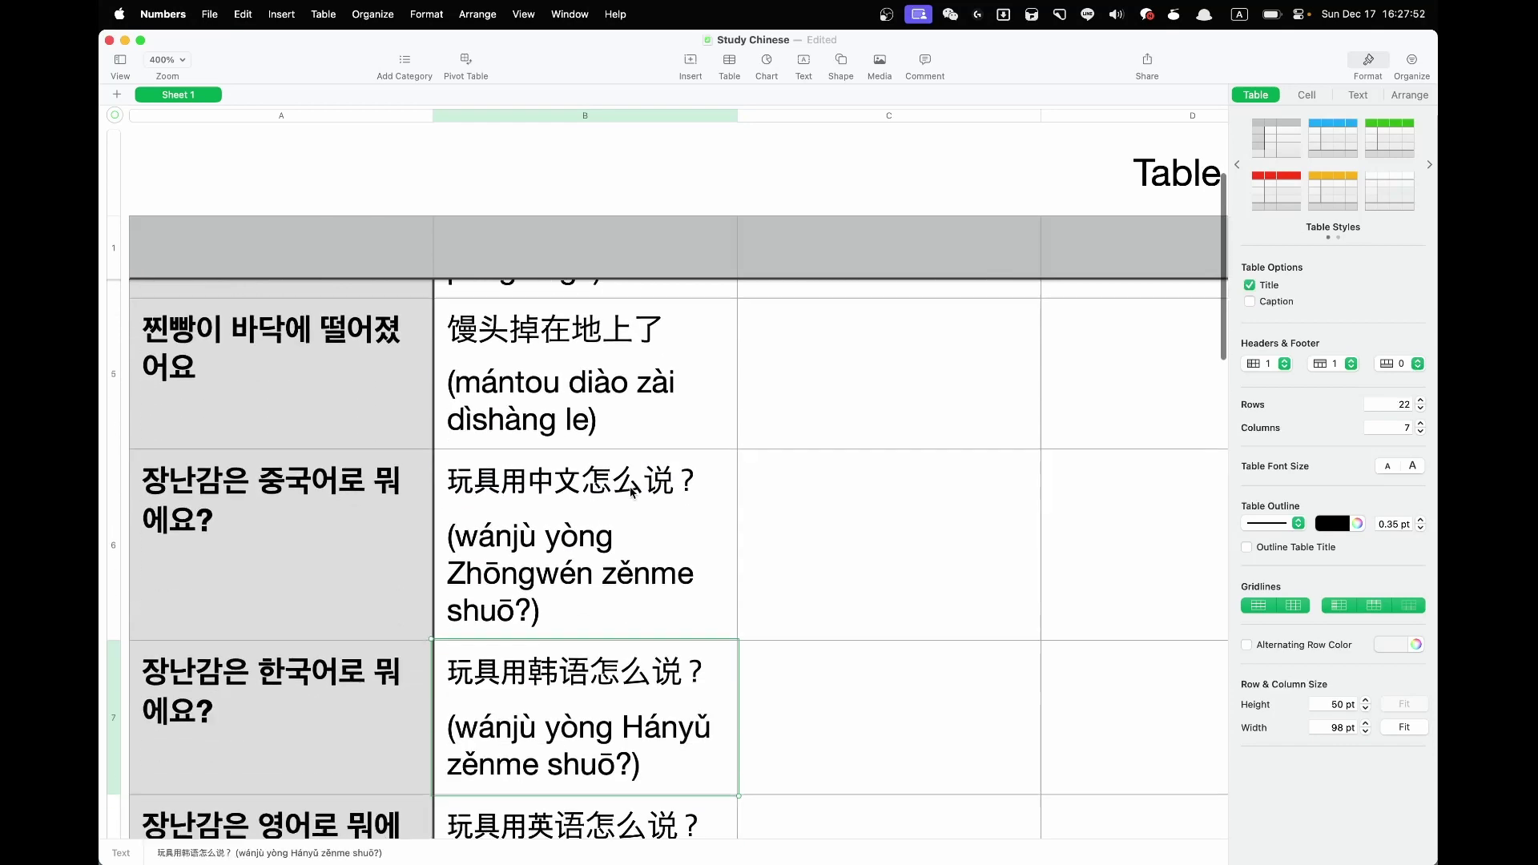
key(Up)
key(Up)
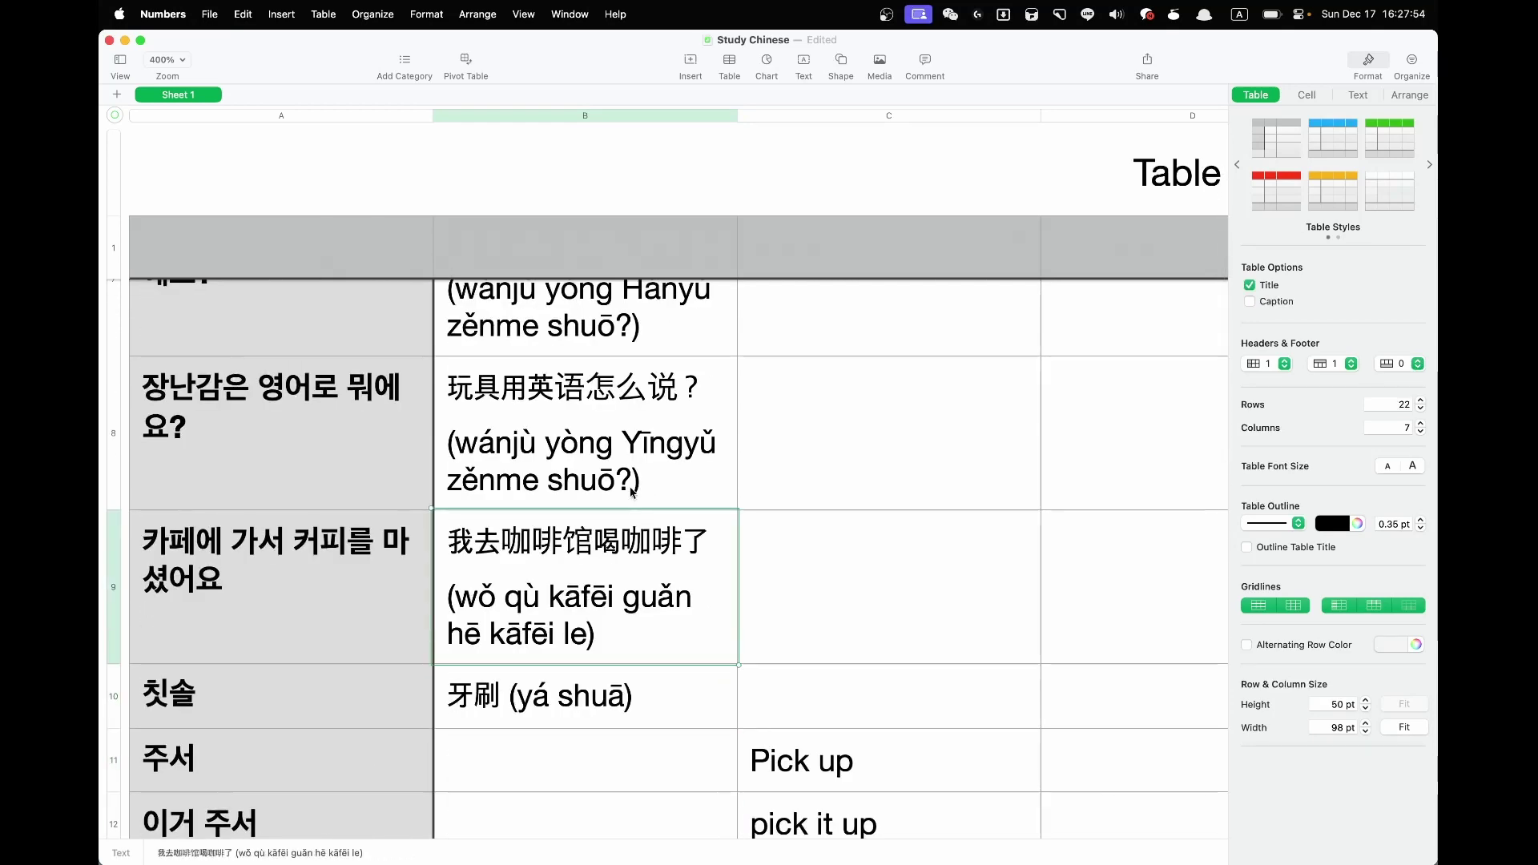
key(Down)
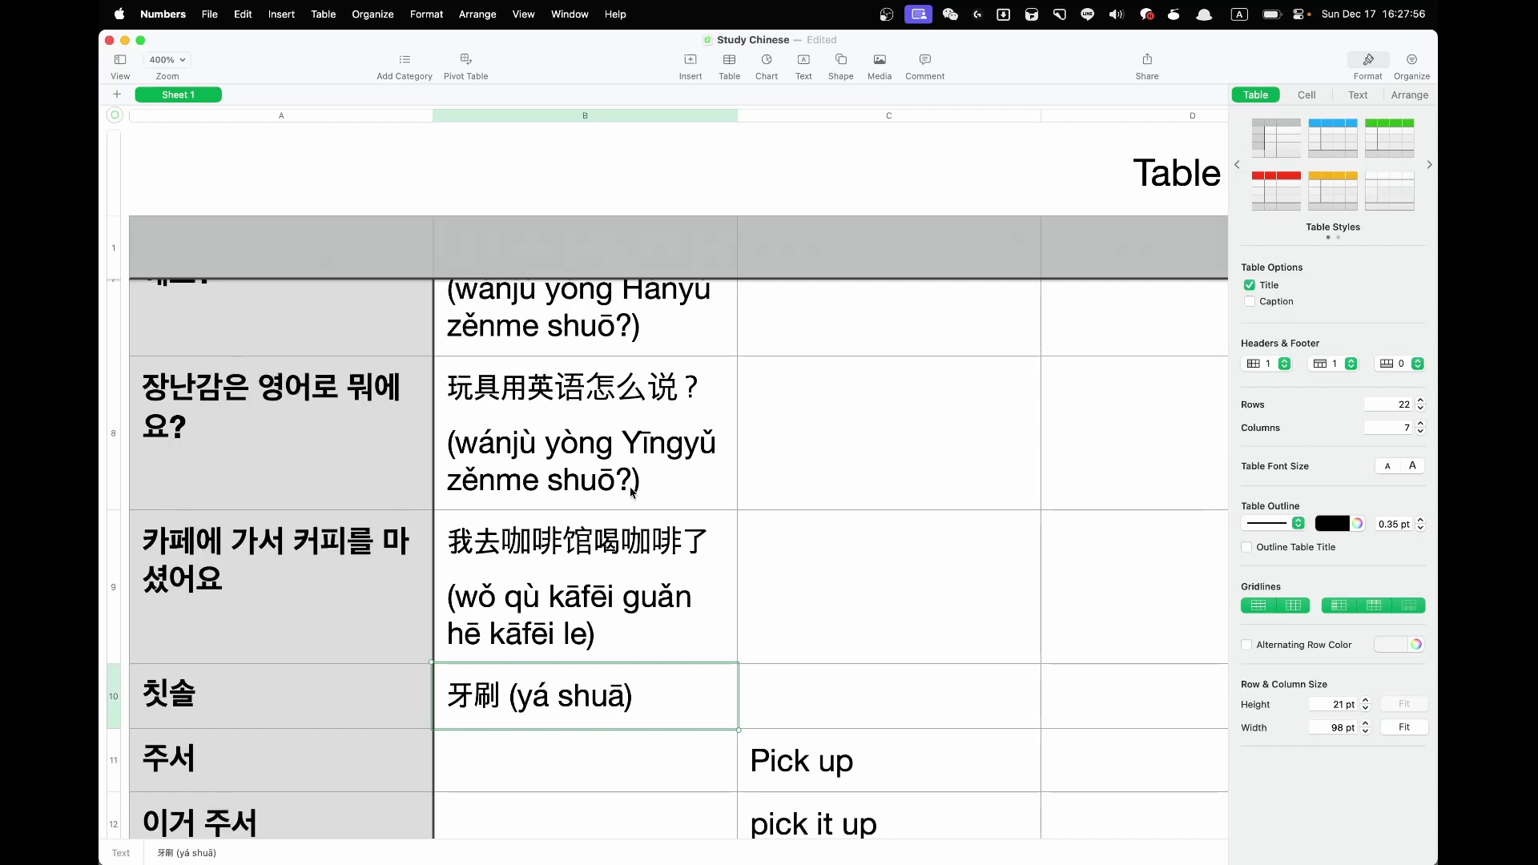
key(Down)
key(Down)
key(Down)
key(Up)
key(Up)
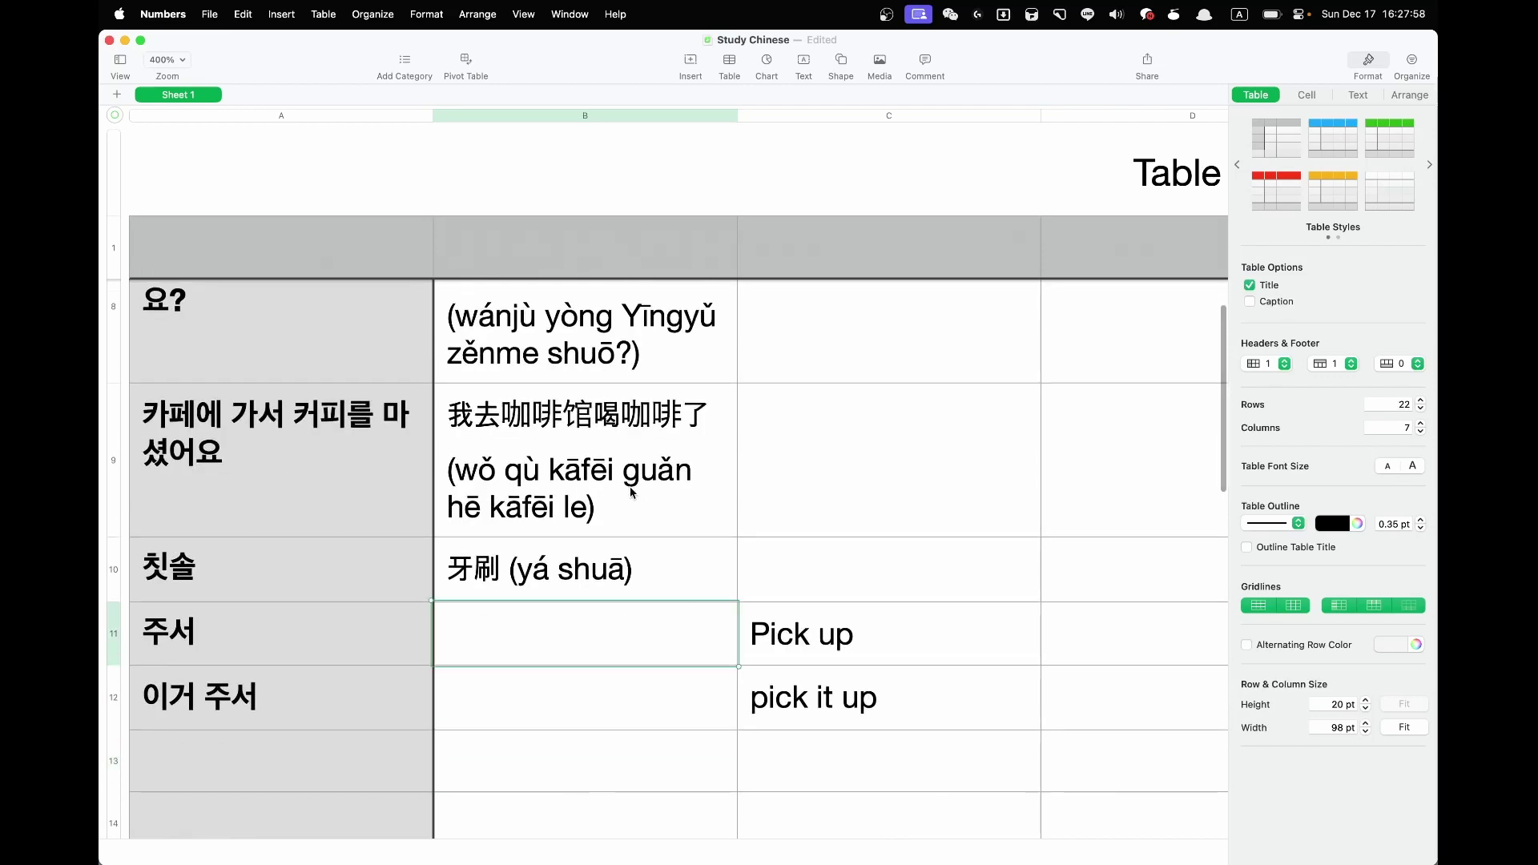
Step: Look through the English column from row 12 up to the header to check which phrases have an English translation
key(Down)
key(Right)
key(Up)
key(Up)
key(Up)
key(Up)
key(Up)
key(Up)
key(Up)
key(Up)
key(Up)
key(Up)
key(Up)
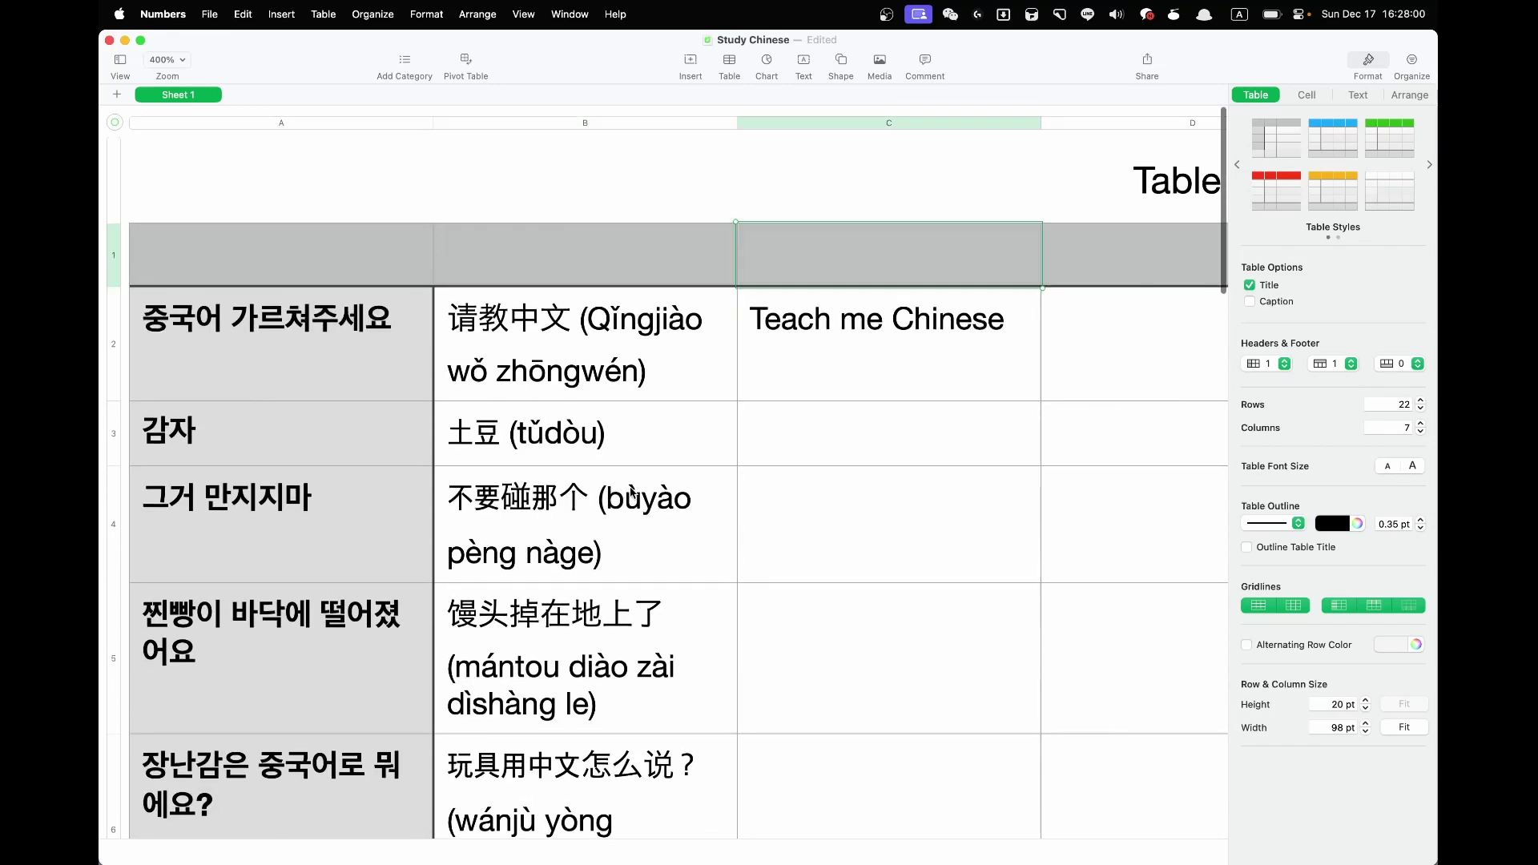
key(Down)
key(Down)
key(Down)
key(Down)
key(Up)
key(Up)
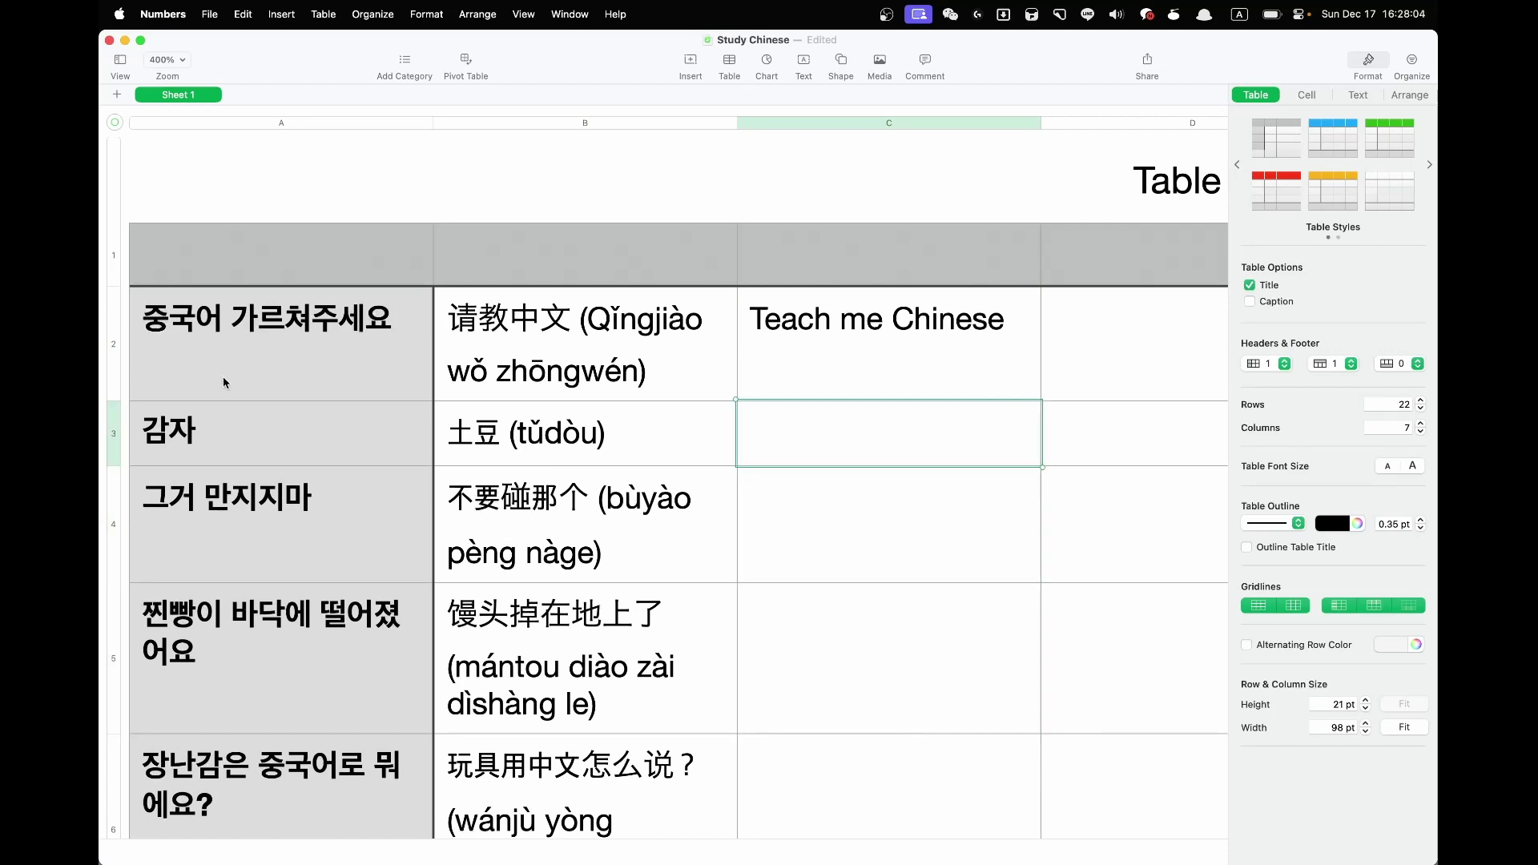
Step: Select the Korean phrase cells in column A from row 3 through row 13
key(Left)
key(Left)
key(shift+Down)
key(shift+Down)
key(shift+Down)
key(shift+Down)
key(shift+Down)
key(shift+Down)
key(shift+Down)
key(shift+Down)
key(shift+Down)
key(shift+Down)
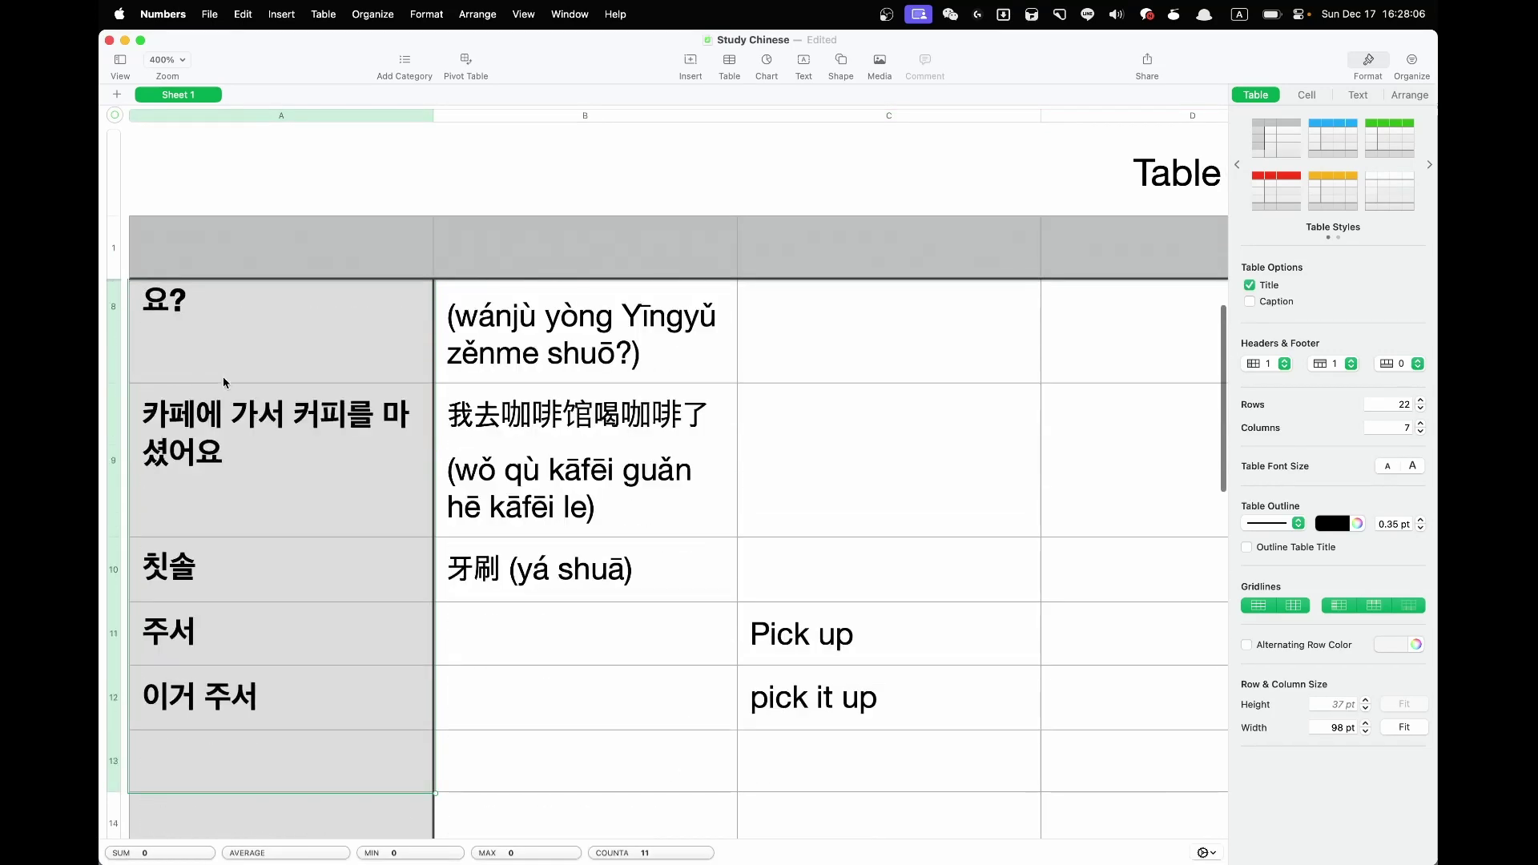
Step: Go through the Korean phrases in column A one by one, ending on "주서" in cell A11
key(Up)
key(Down)
key(Down)
key(Down)
key(Down)
key(Down)
key(Down)
key(Down)
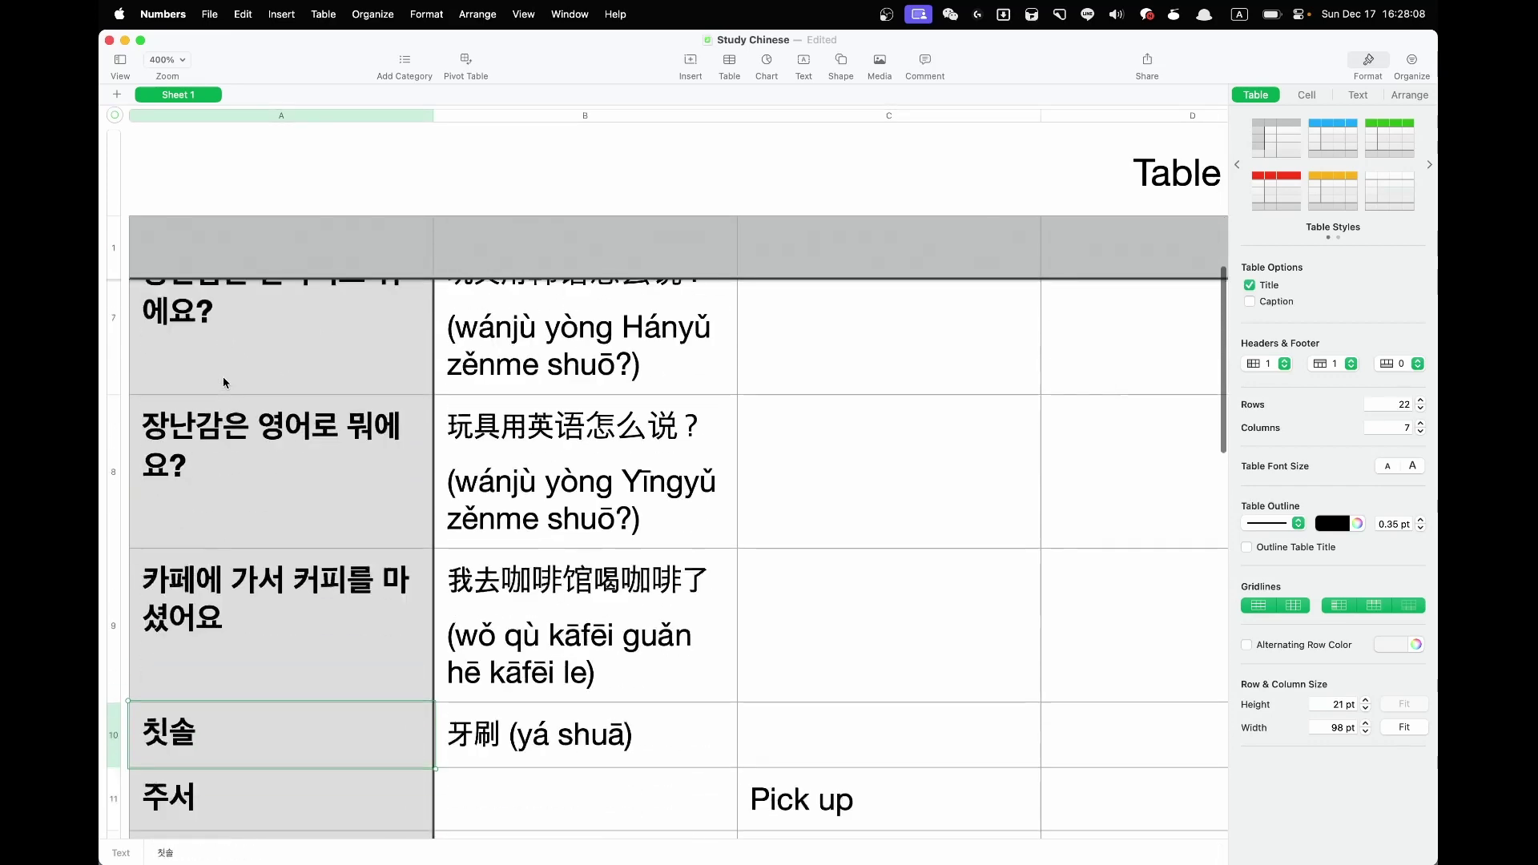
key(Down)
key(Right)
key(Left)
key(Down)
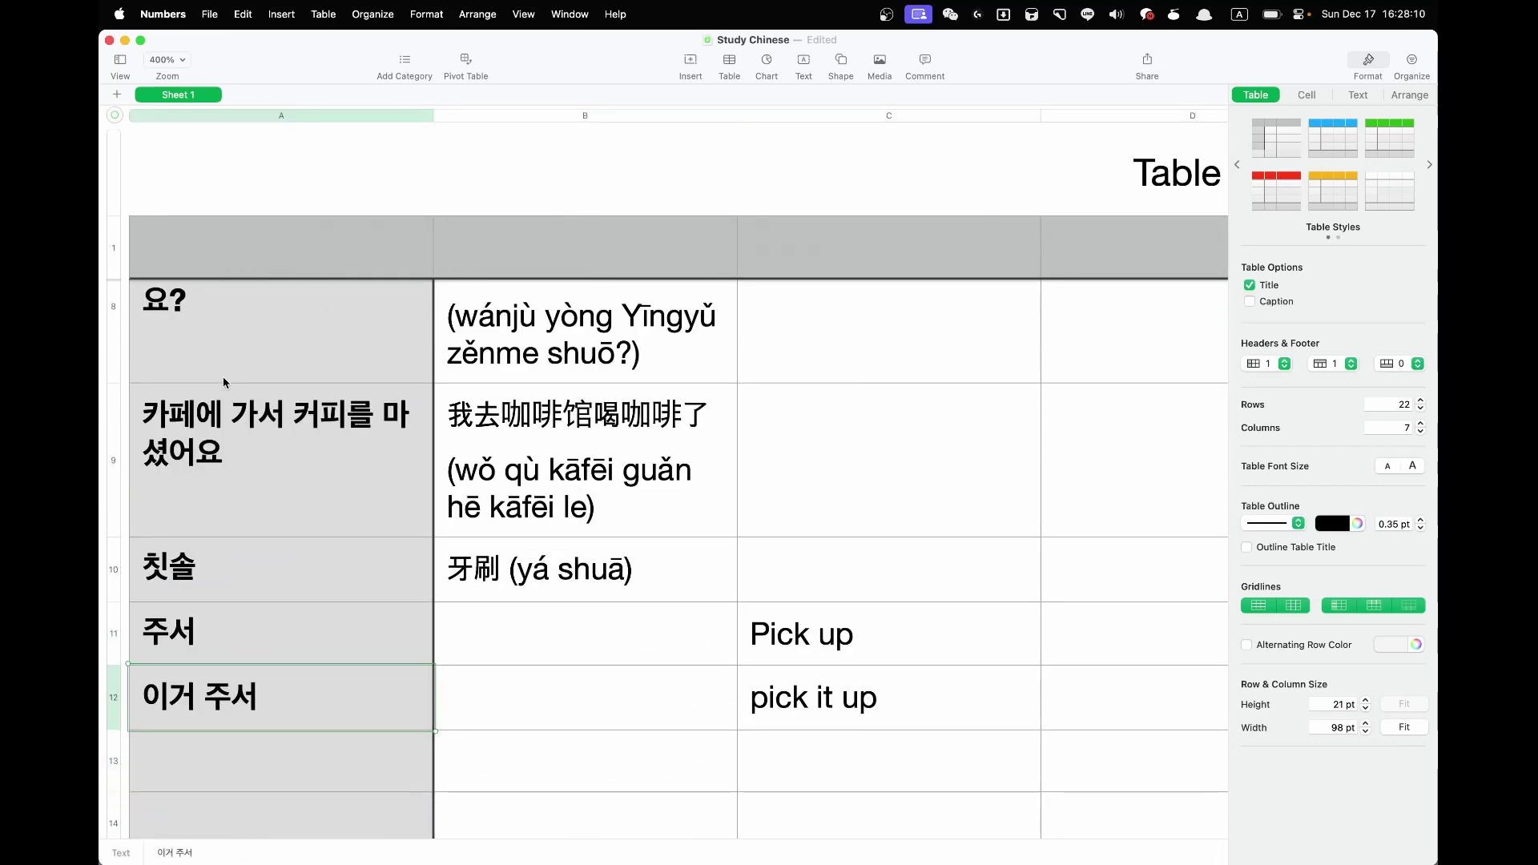
key(Up)
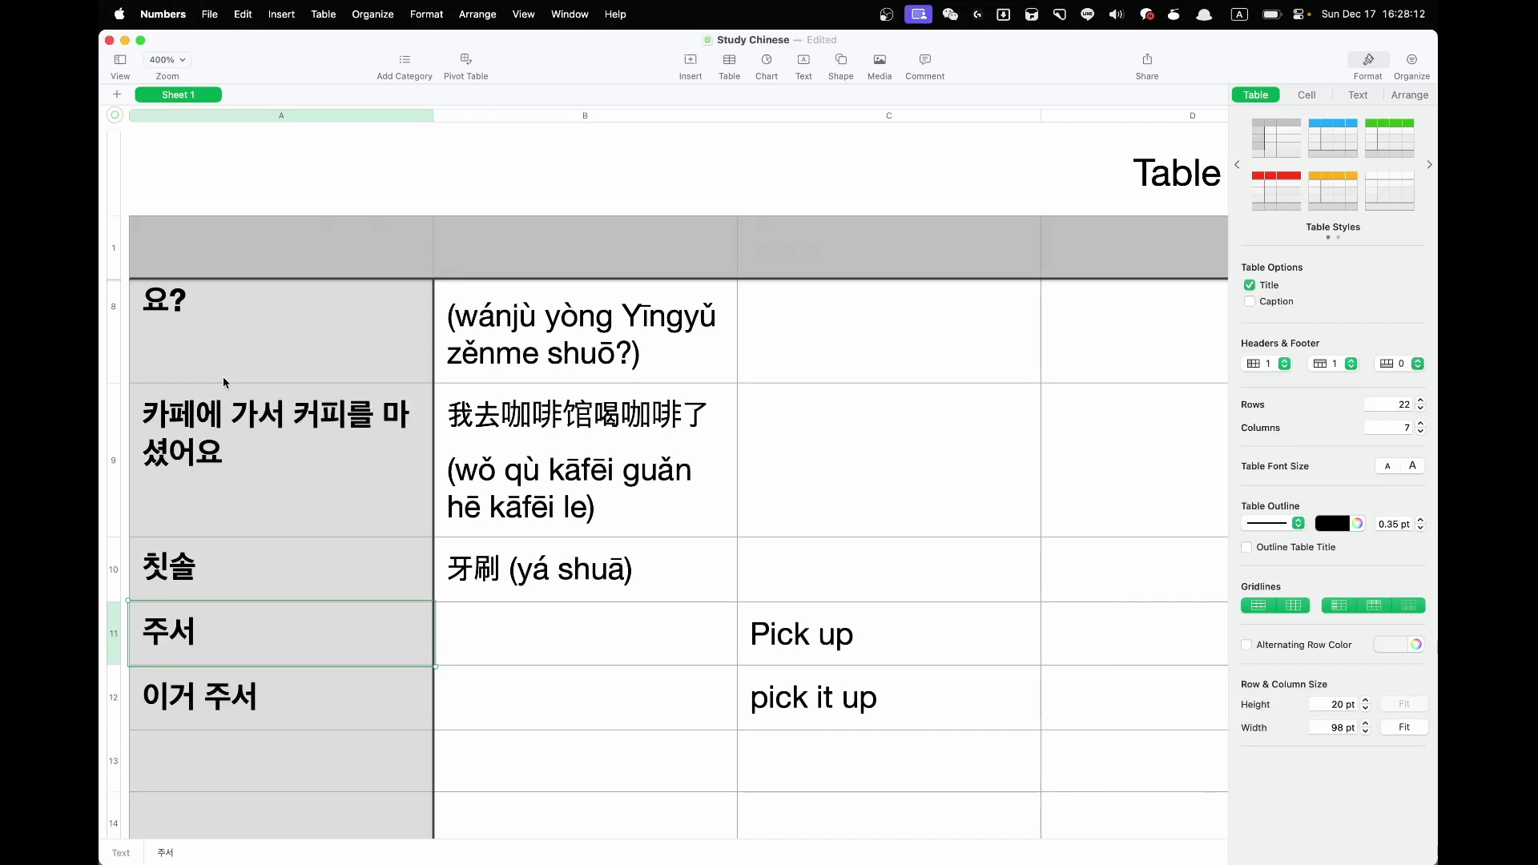